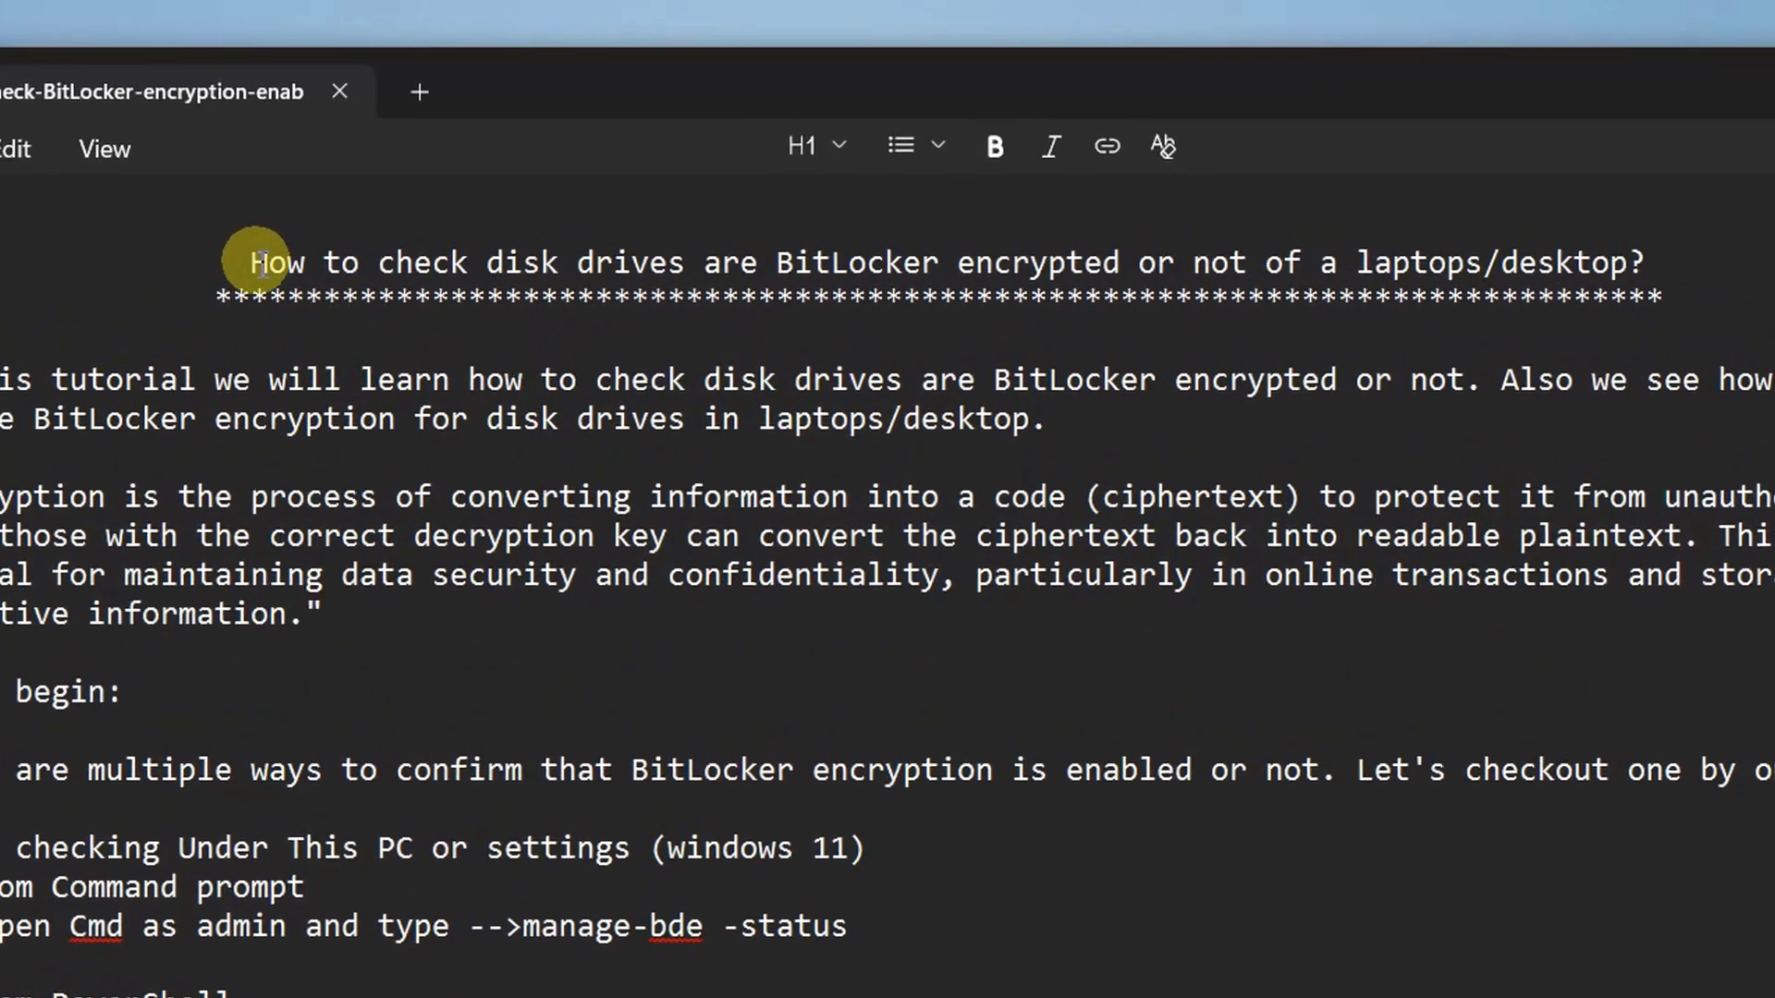
# Highlight the tutorial heading, the disk-checking phrase and the start of the encryption definition in the notes
pyautogui.moveTo(251, 273); pyautogui.dragTo(1664, 270)
pyautogui.click(1664, 270)
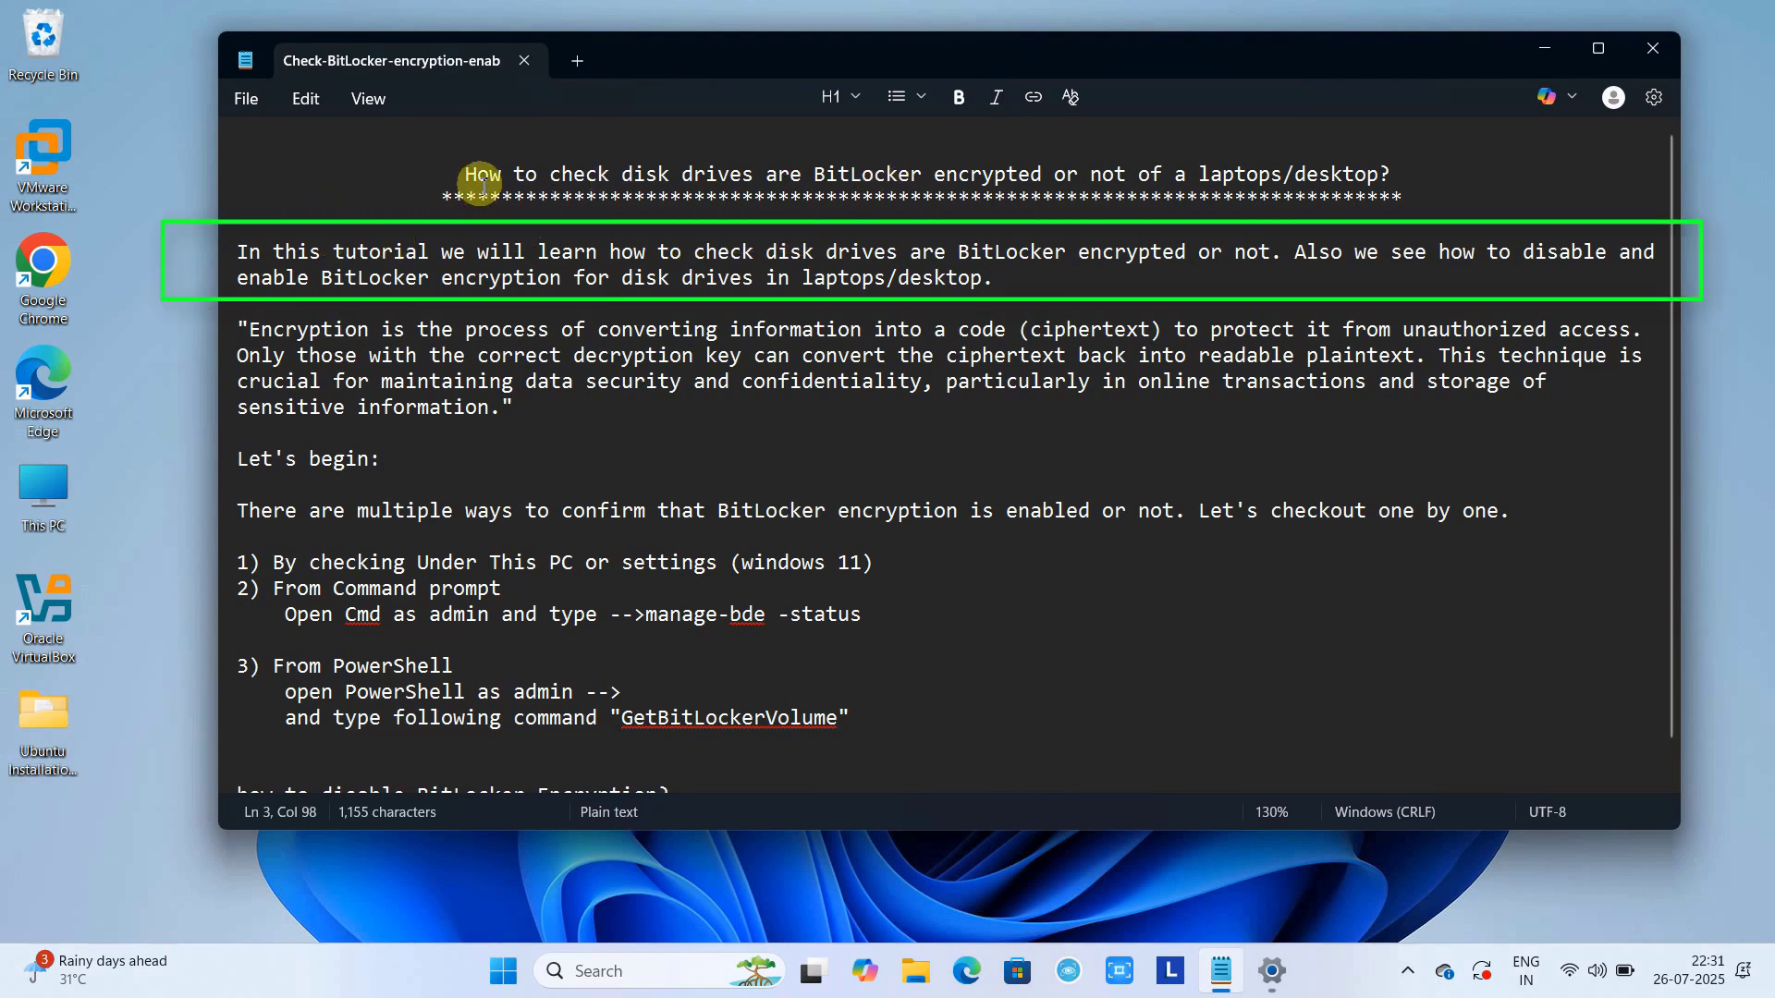
pyautogui.moveTo(609, 251); pyautogui.dragTo(1622, 252)
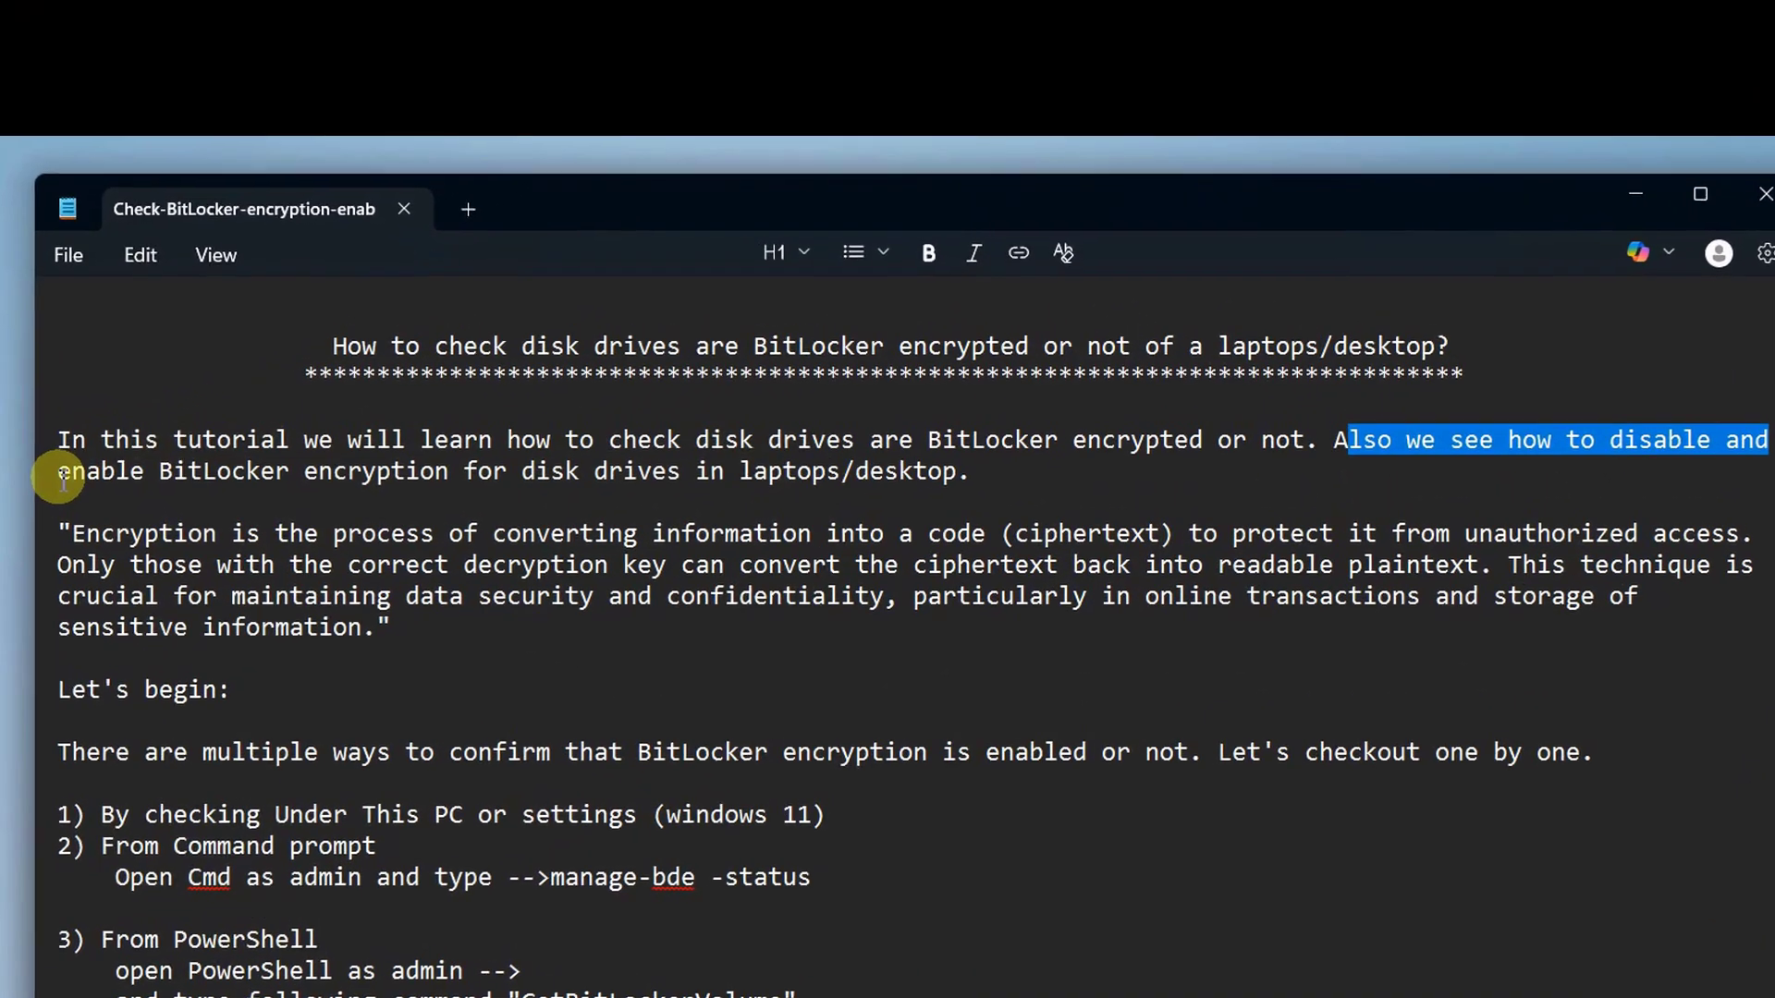
pyautogui.moveTo(61, 476); pyautogui.dragTo(969, 476)
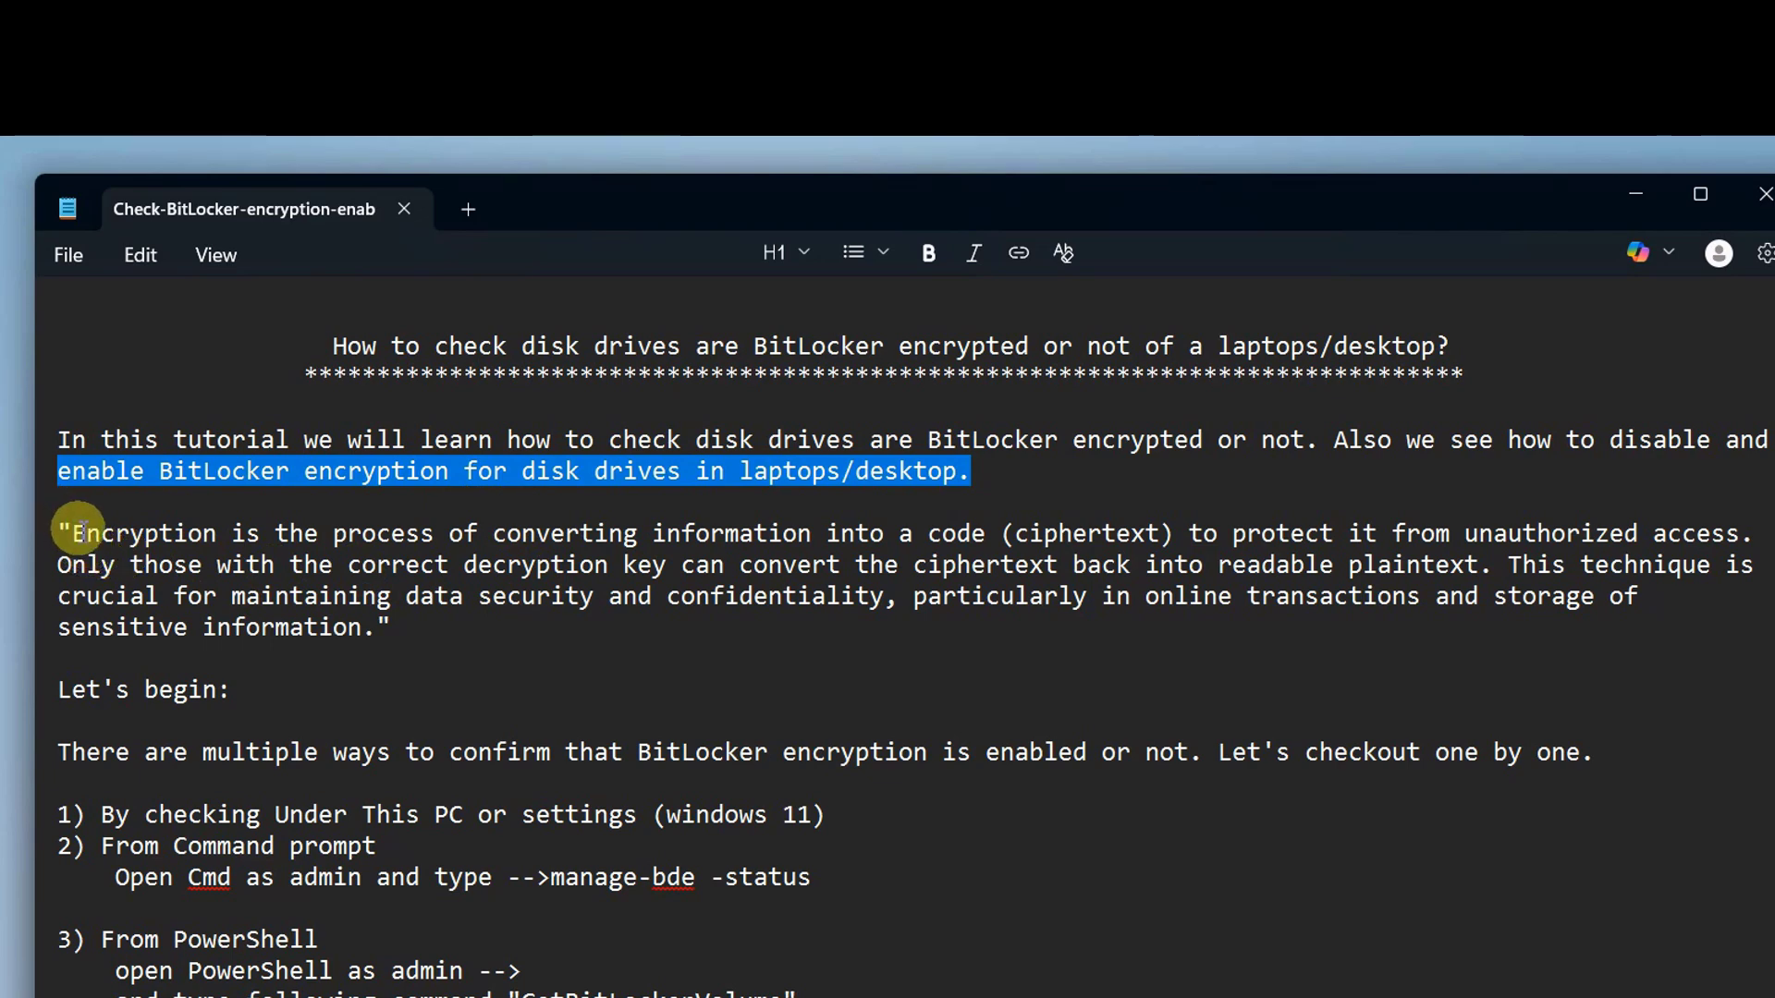
pyautogui.moveTo(74, 533); pyautogui.dragTo(472, 534)
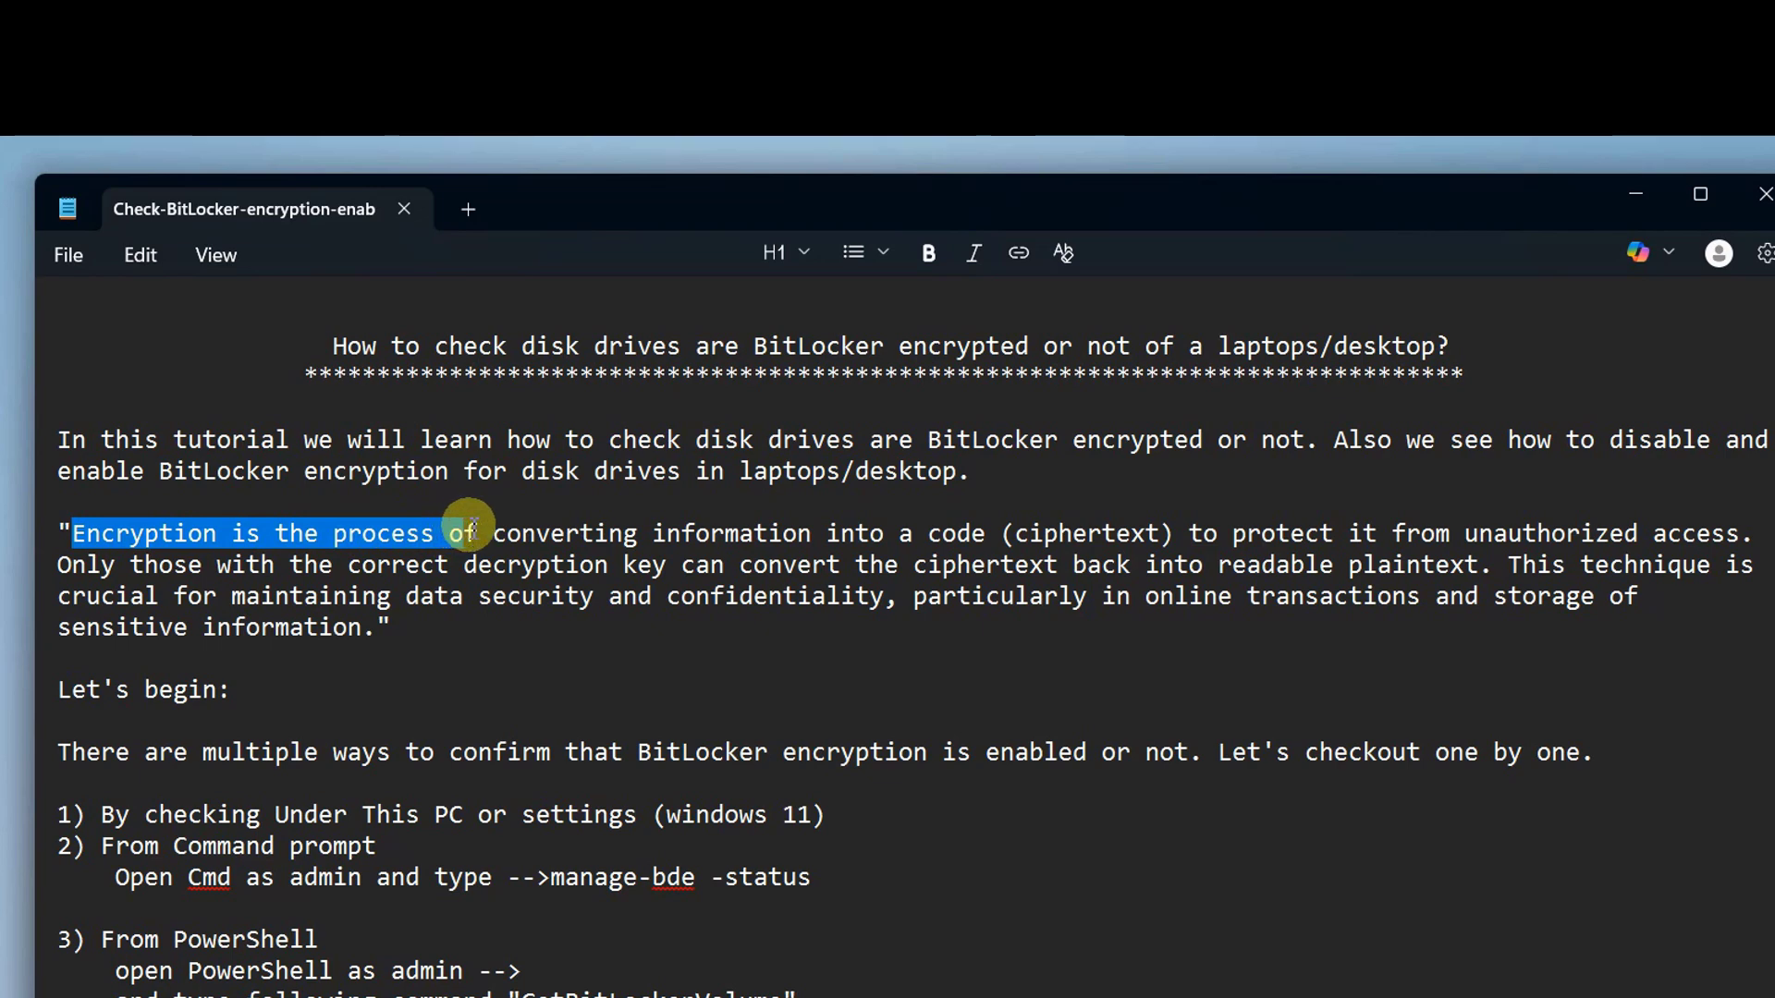
pyautogui.click(460, 534)
pyautogui.moveTo(72, 534); pyautogui.dragTo(1767, 536)
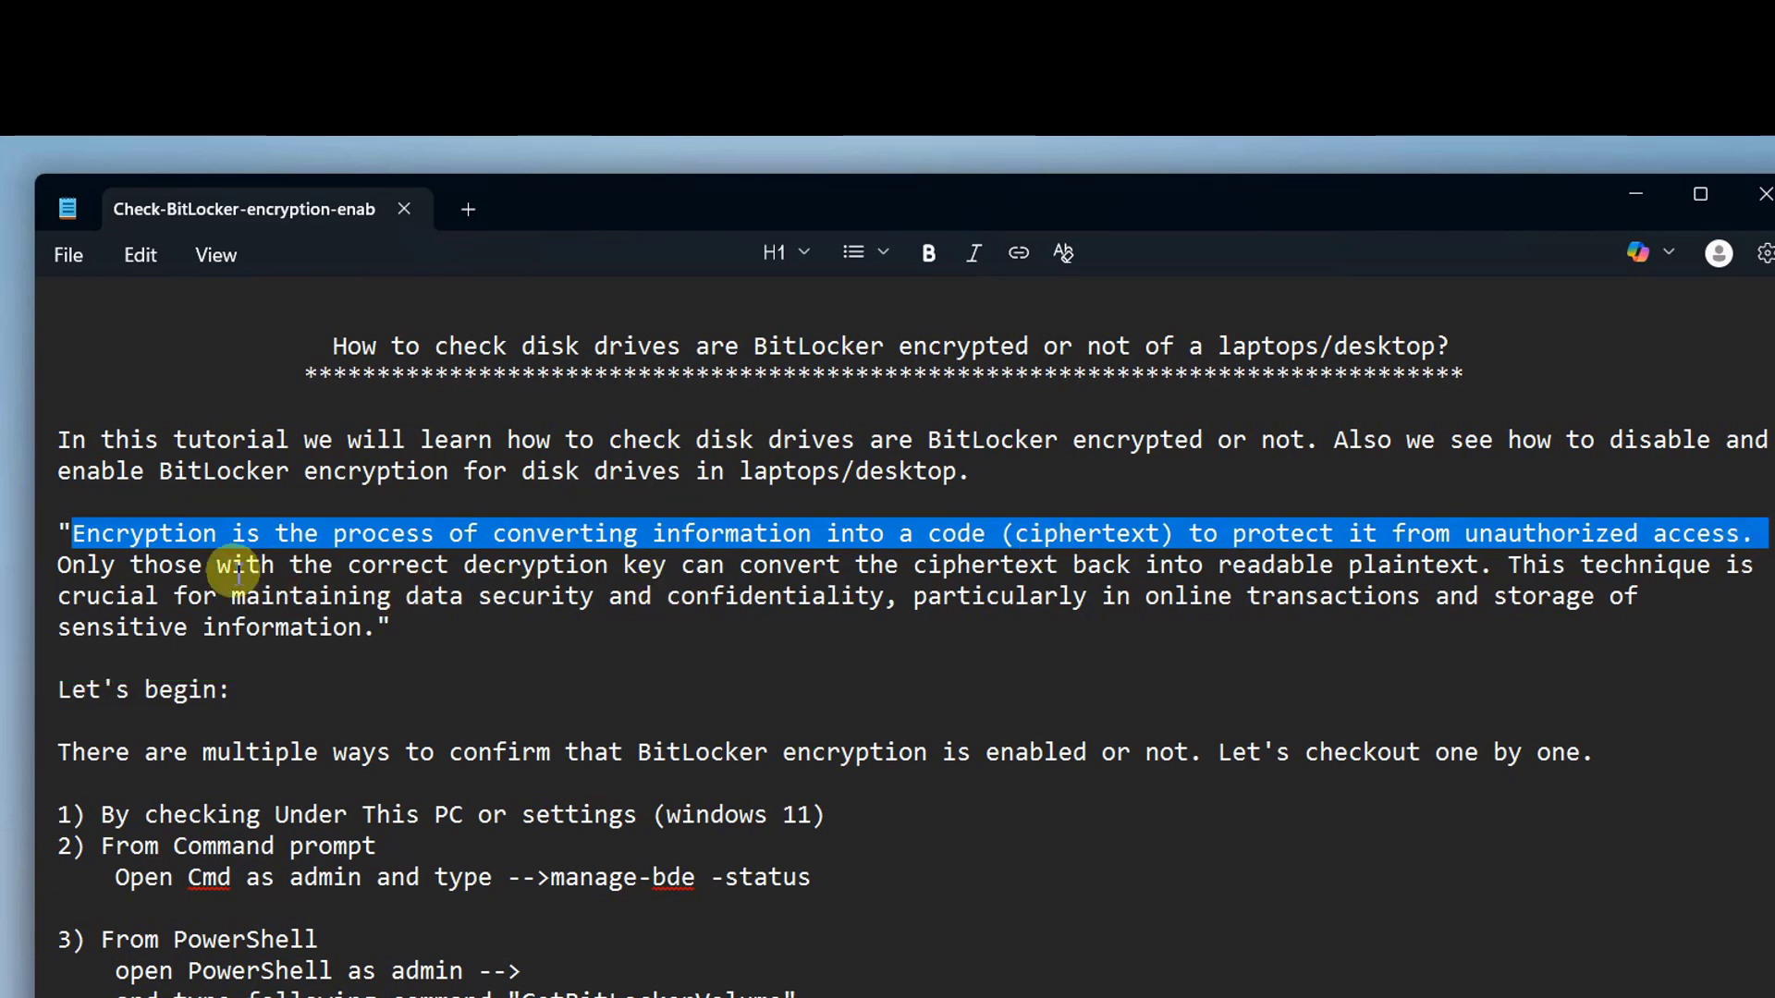
pyautogui.moveTo(115, 564); pyautogui.dragTo(1042, 602)
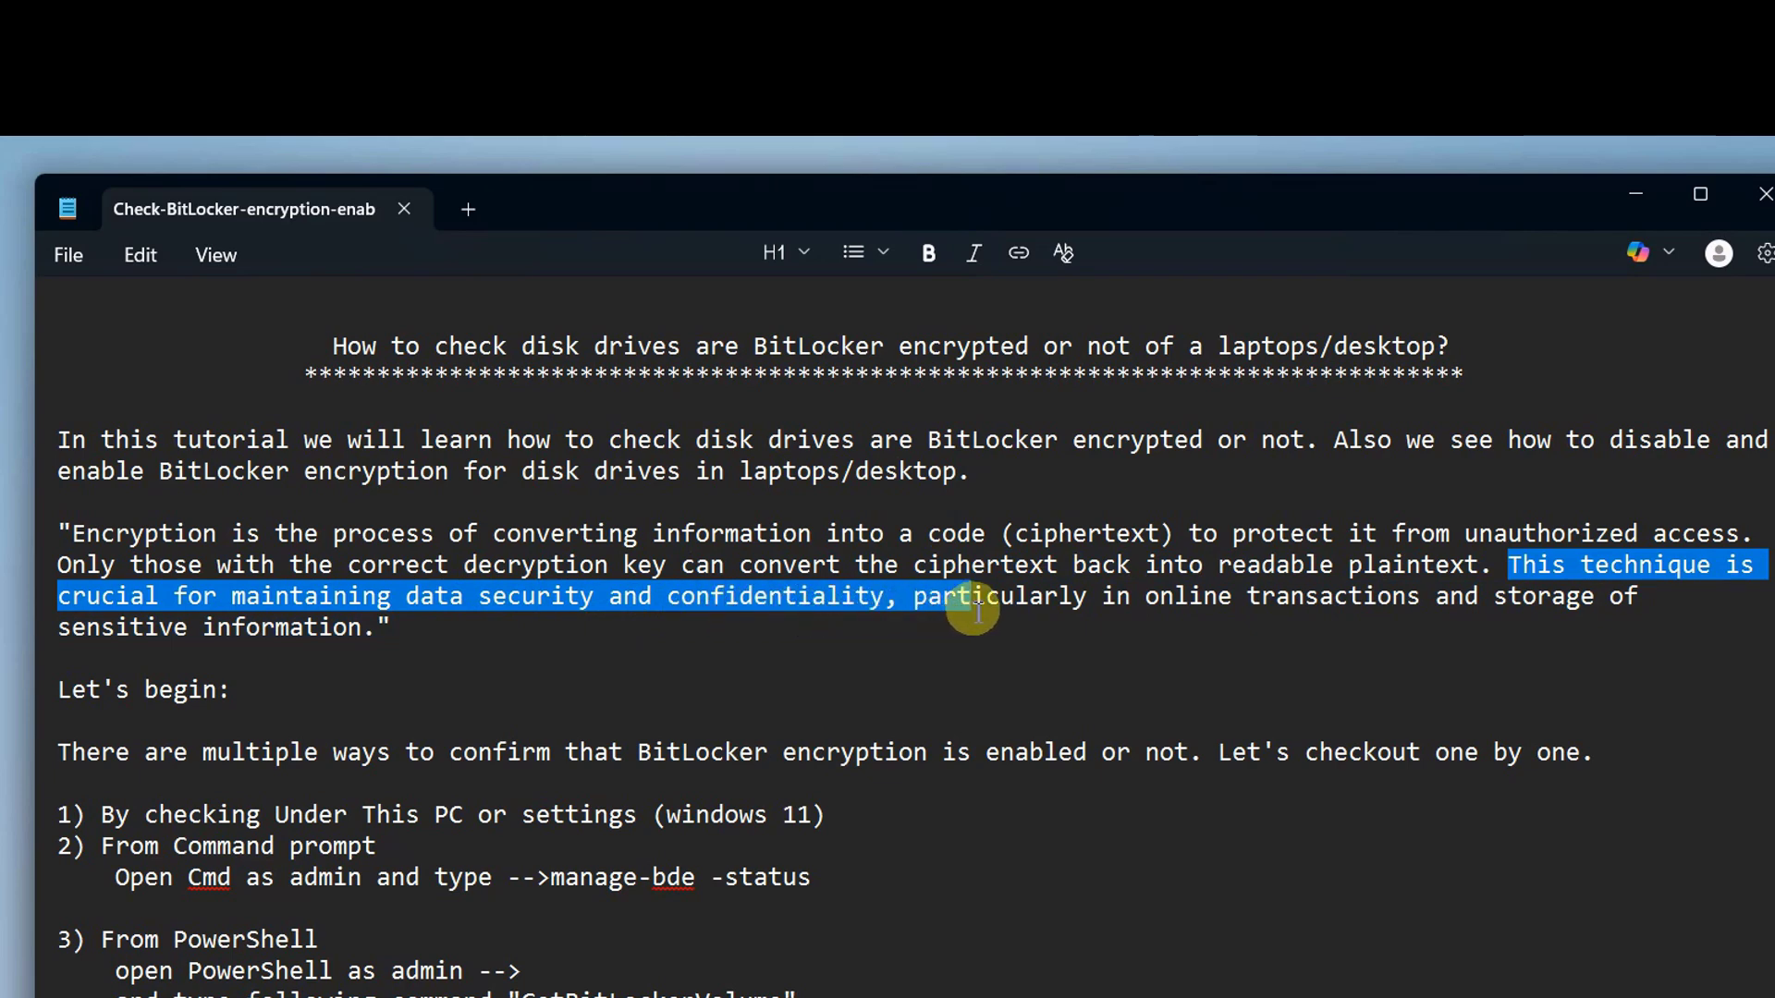
pyautogui.click(1022, 602)
# Highlight the quoted encryption paragraph, the Let's begin line and the This PC or settings method
pyautogui.moveTo(903, 602); pyautogui.dragTo(1651, 646)
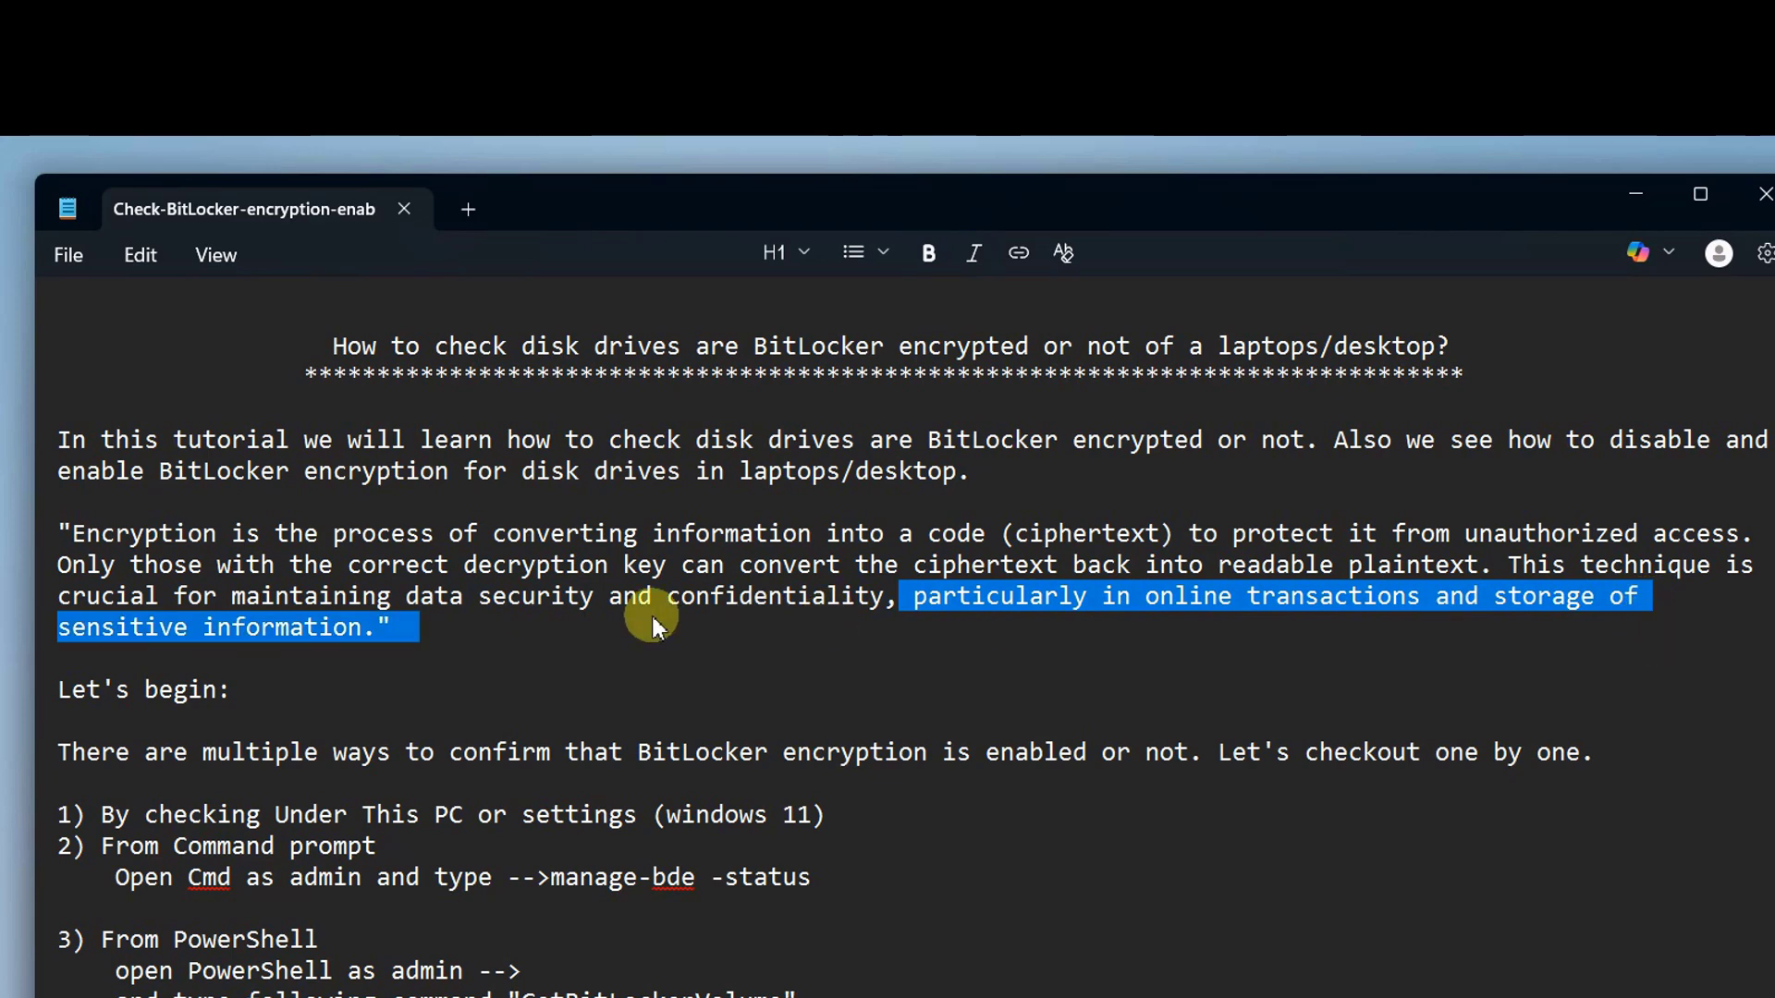
pyautogui.moveTo(406, 628); pyautogui.dragTo(40, 544)
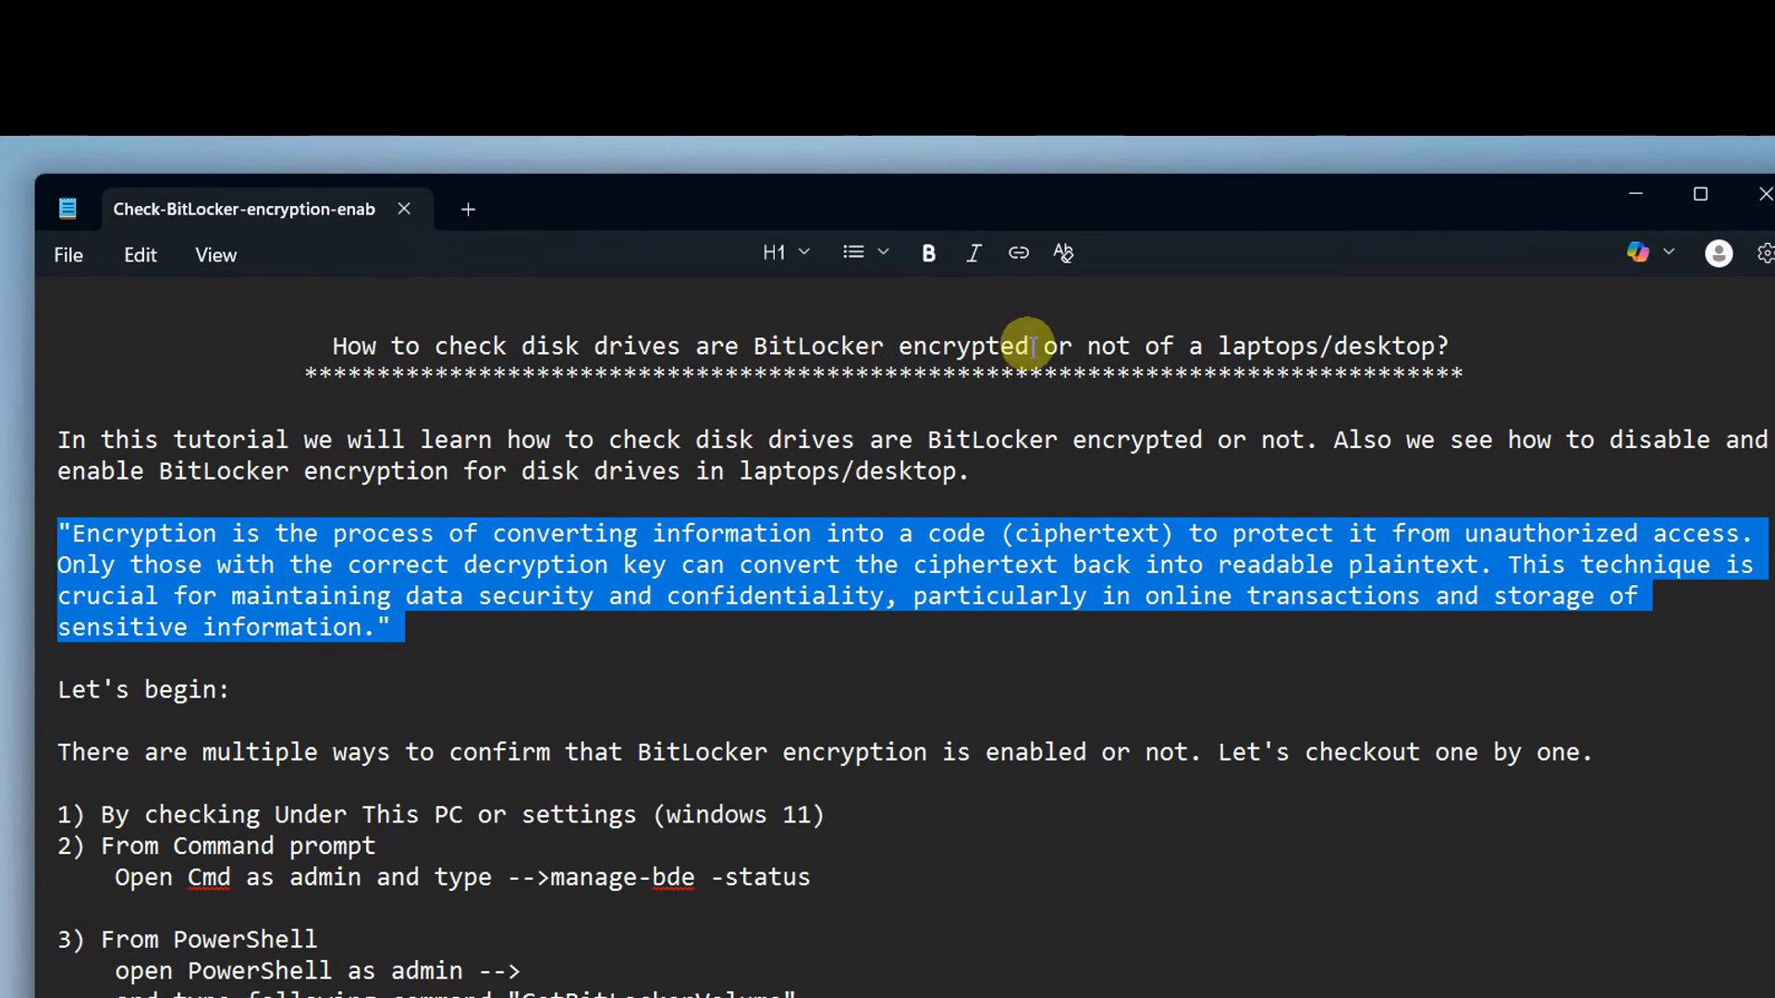
pyautogui.moveTo(246, 691); pyautogui.dragTo(58, 690)
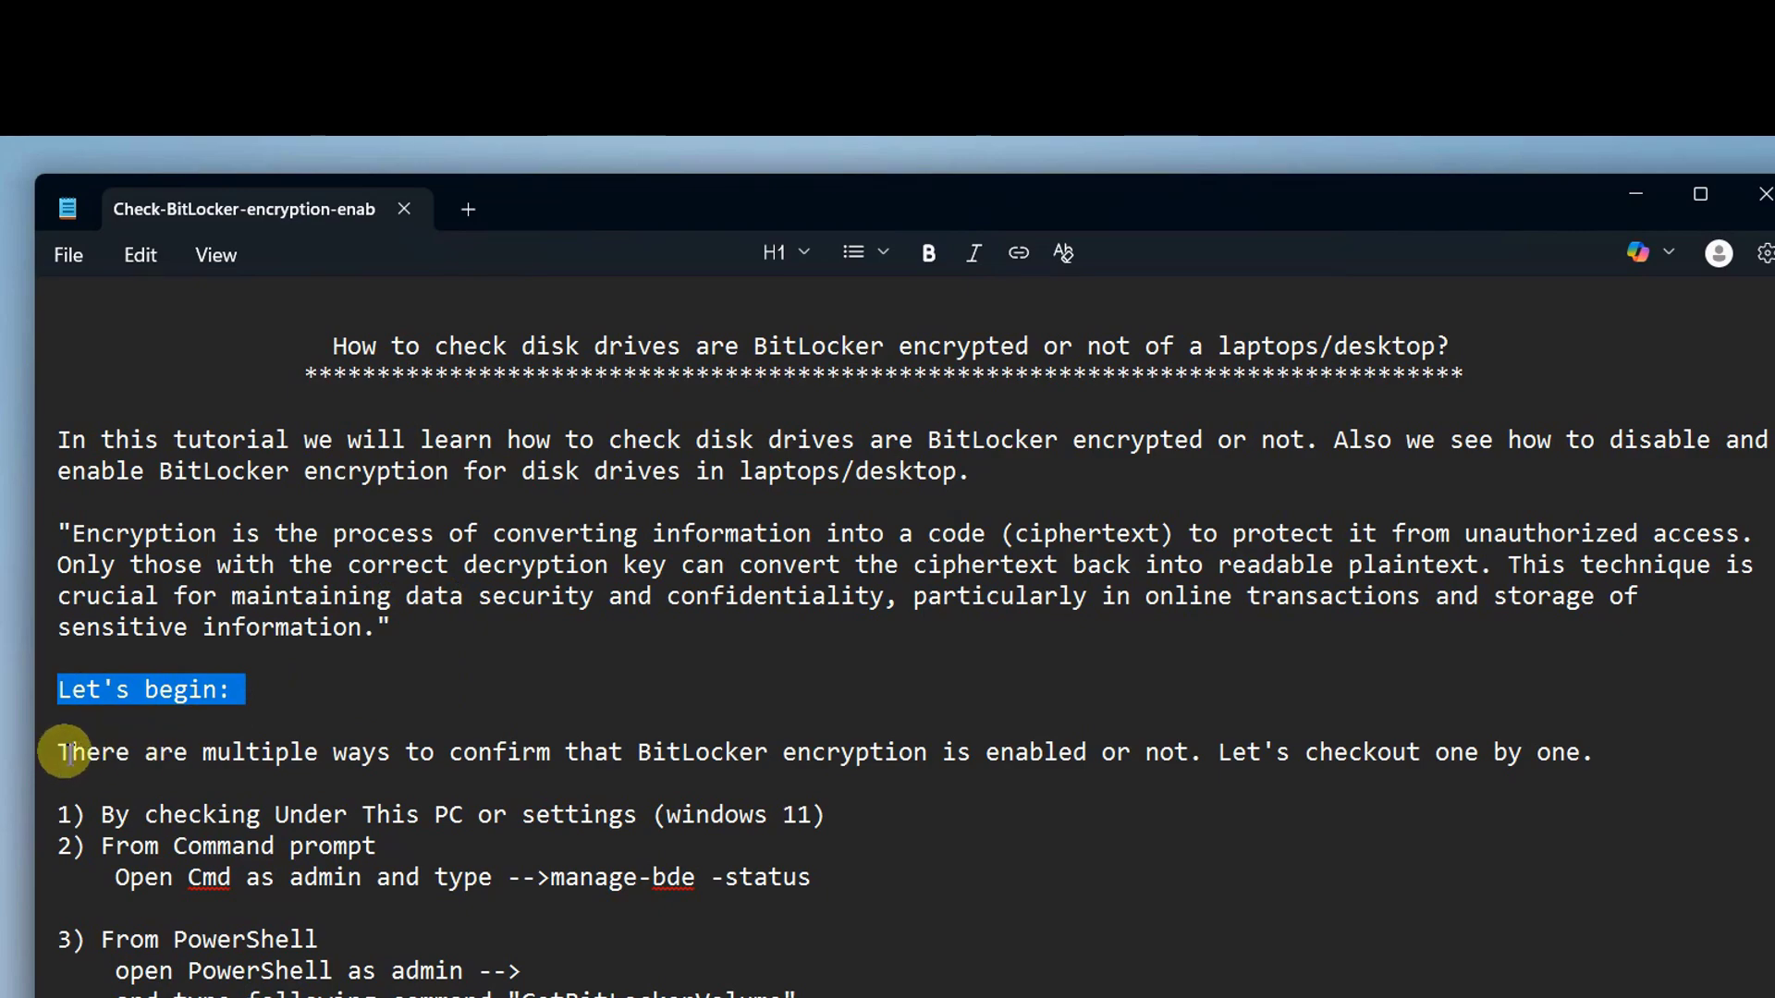
pyautogui.moveTo(73, 751); pyautogui.dragTo(1186, 752)
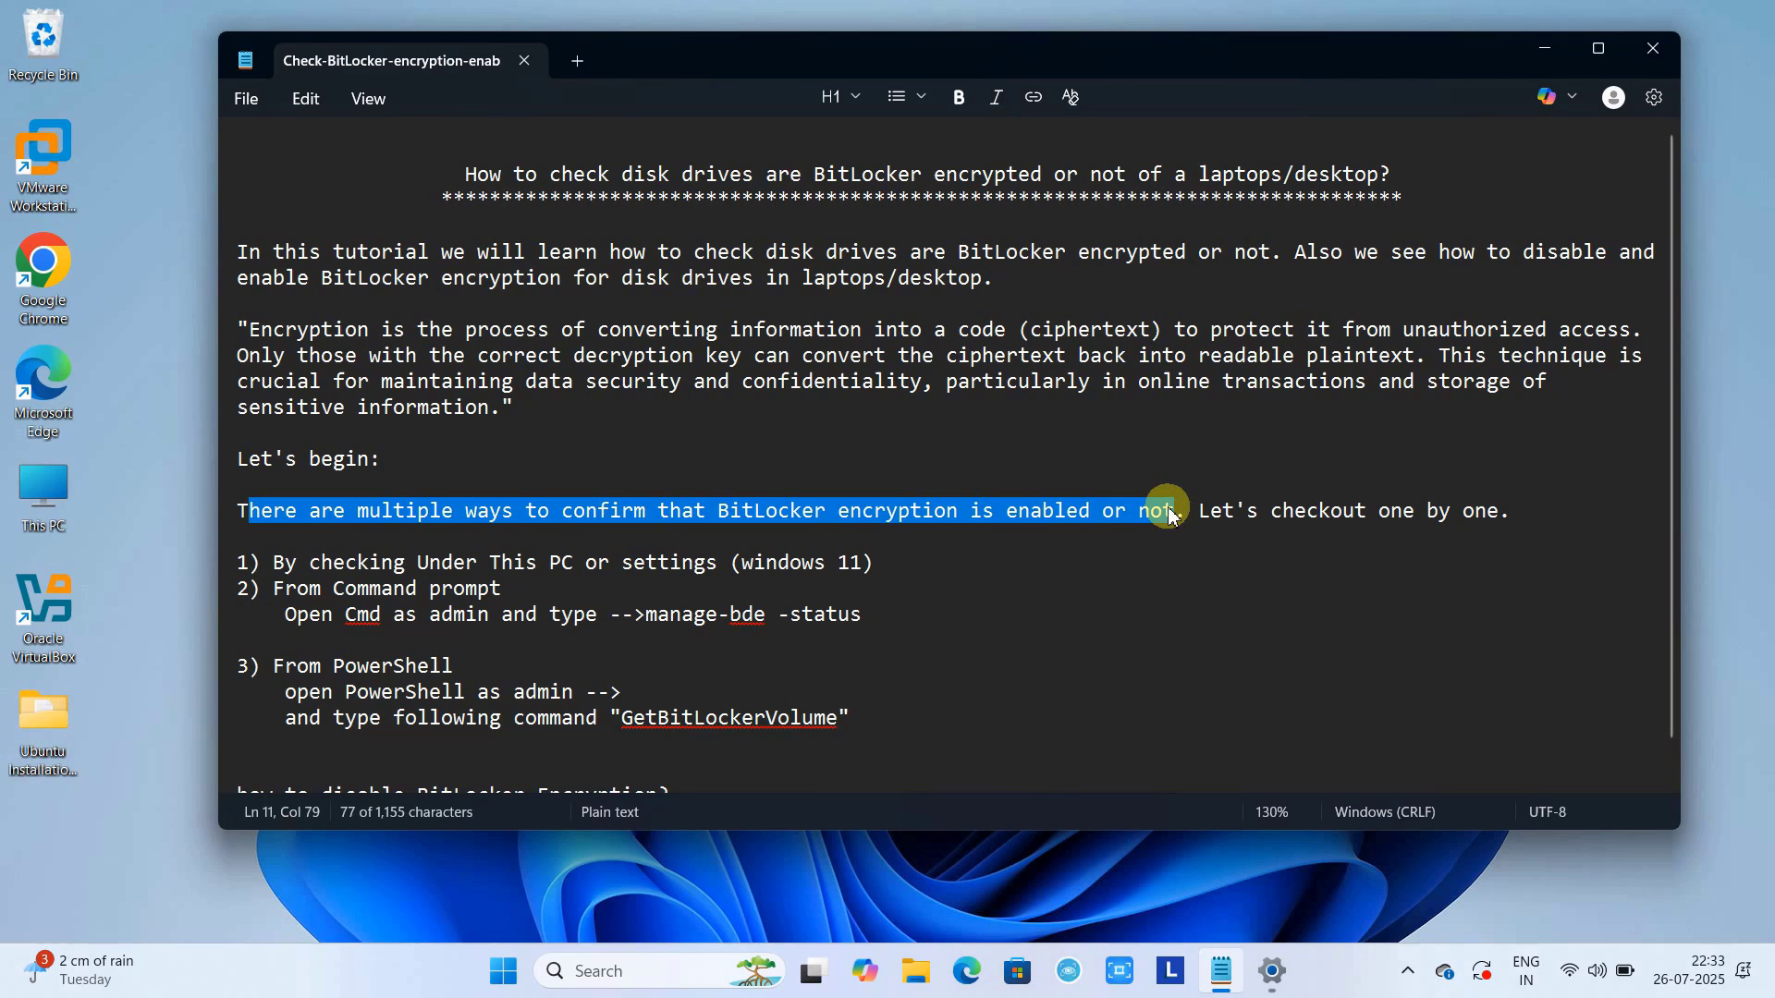
pyautogui.moveTo(1272, 510); pyautogui.dragTo(1512, 506)
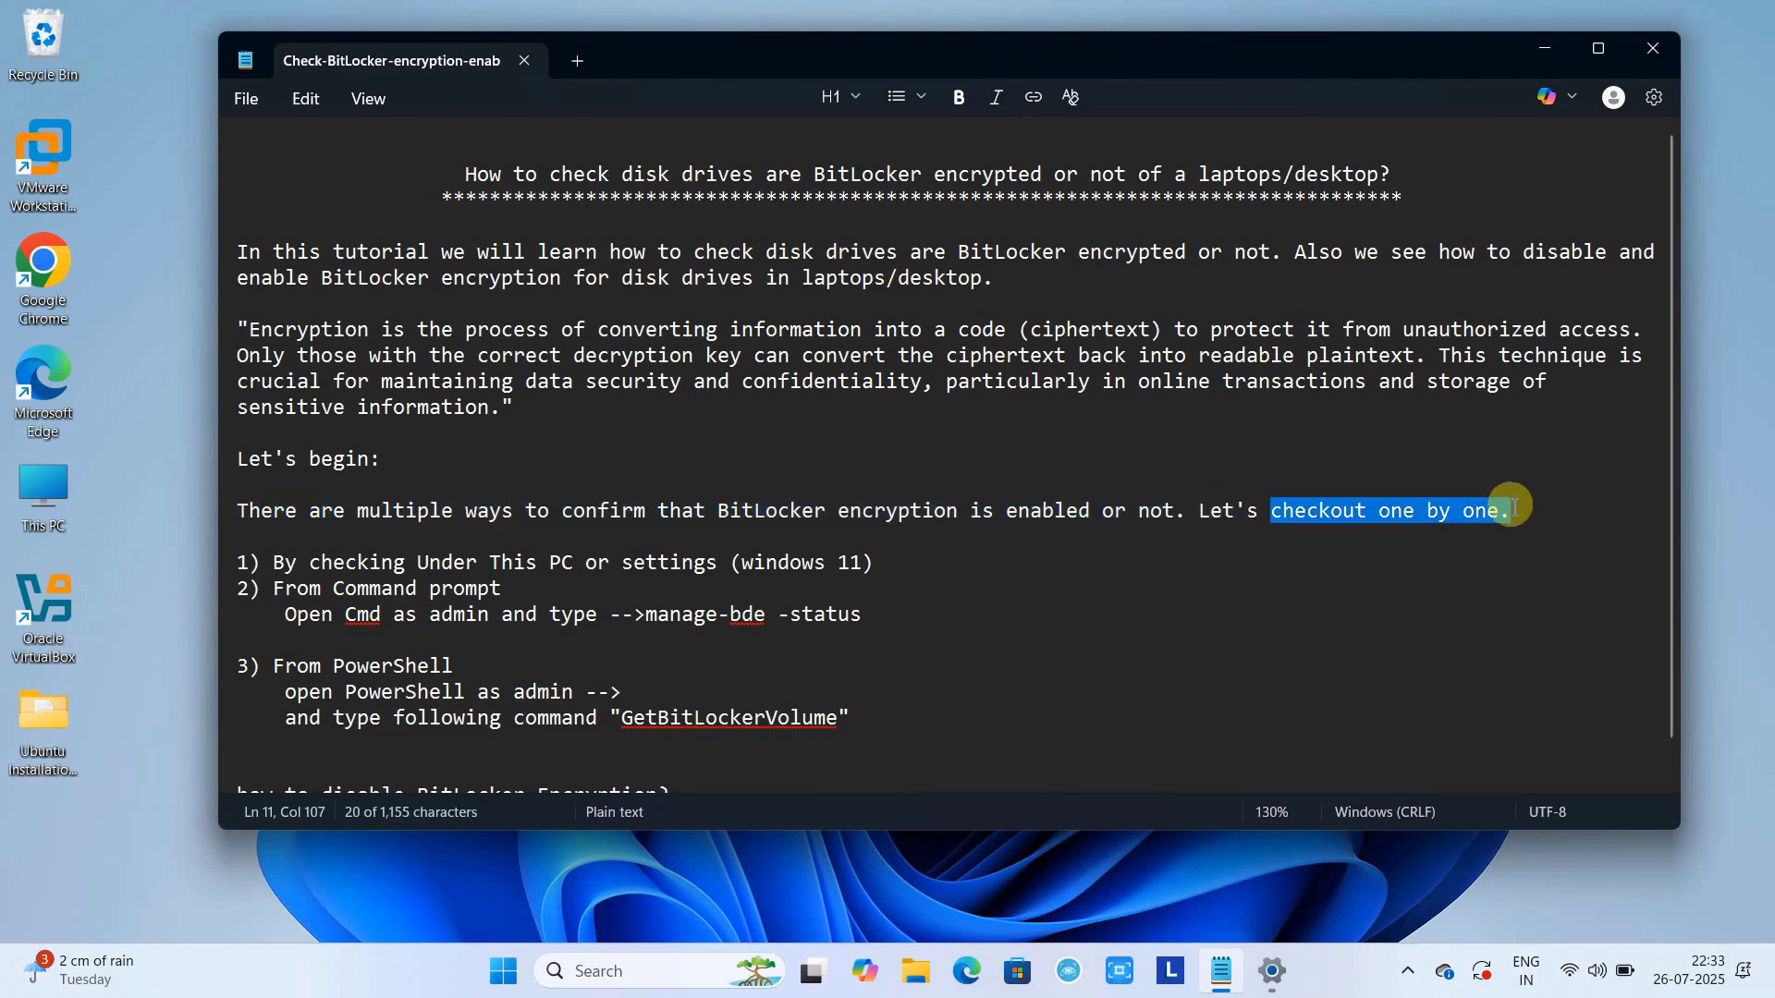
pyautogui.click(259, 566)
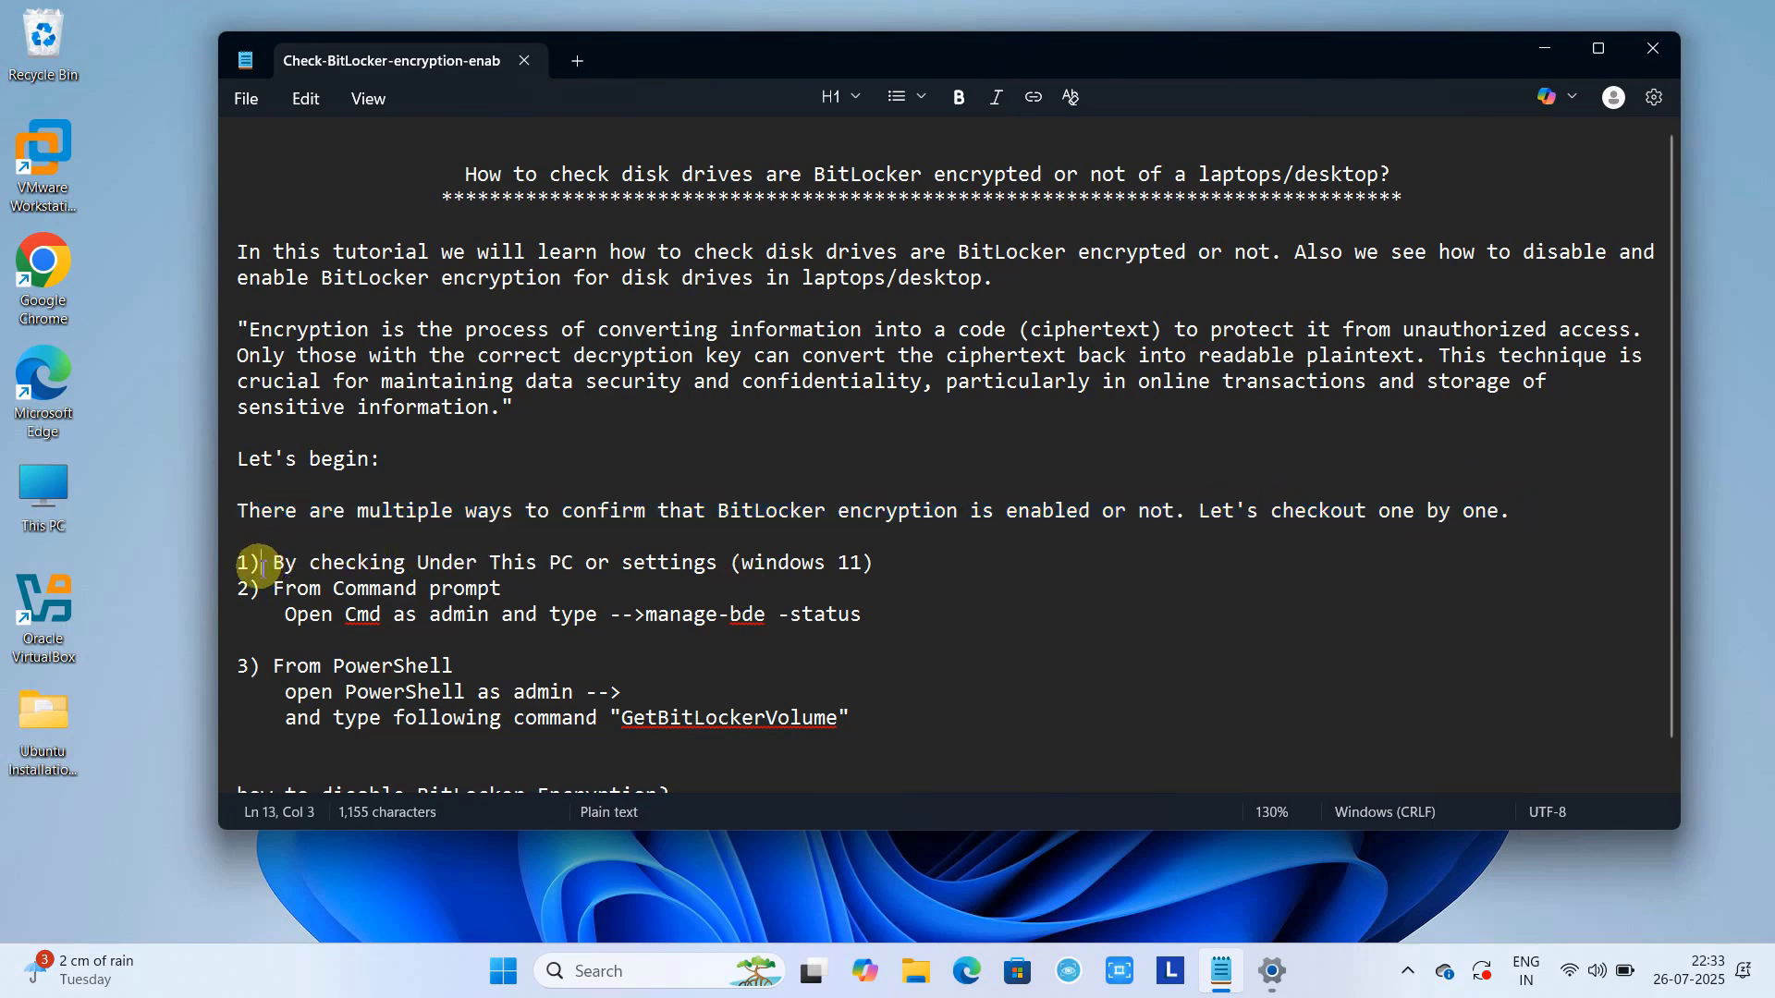
pyautogui.doubleClick(260, 565)
pyautogui.moveTo(345, 566); pyautogui.dragTo(644, 570)
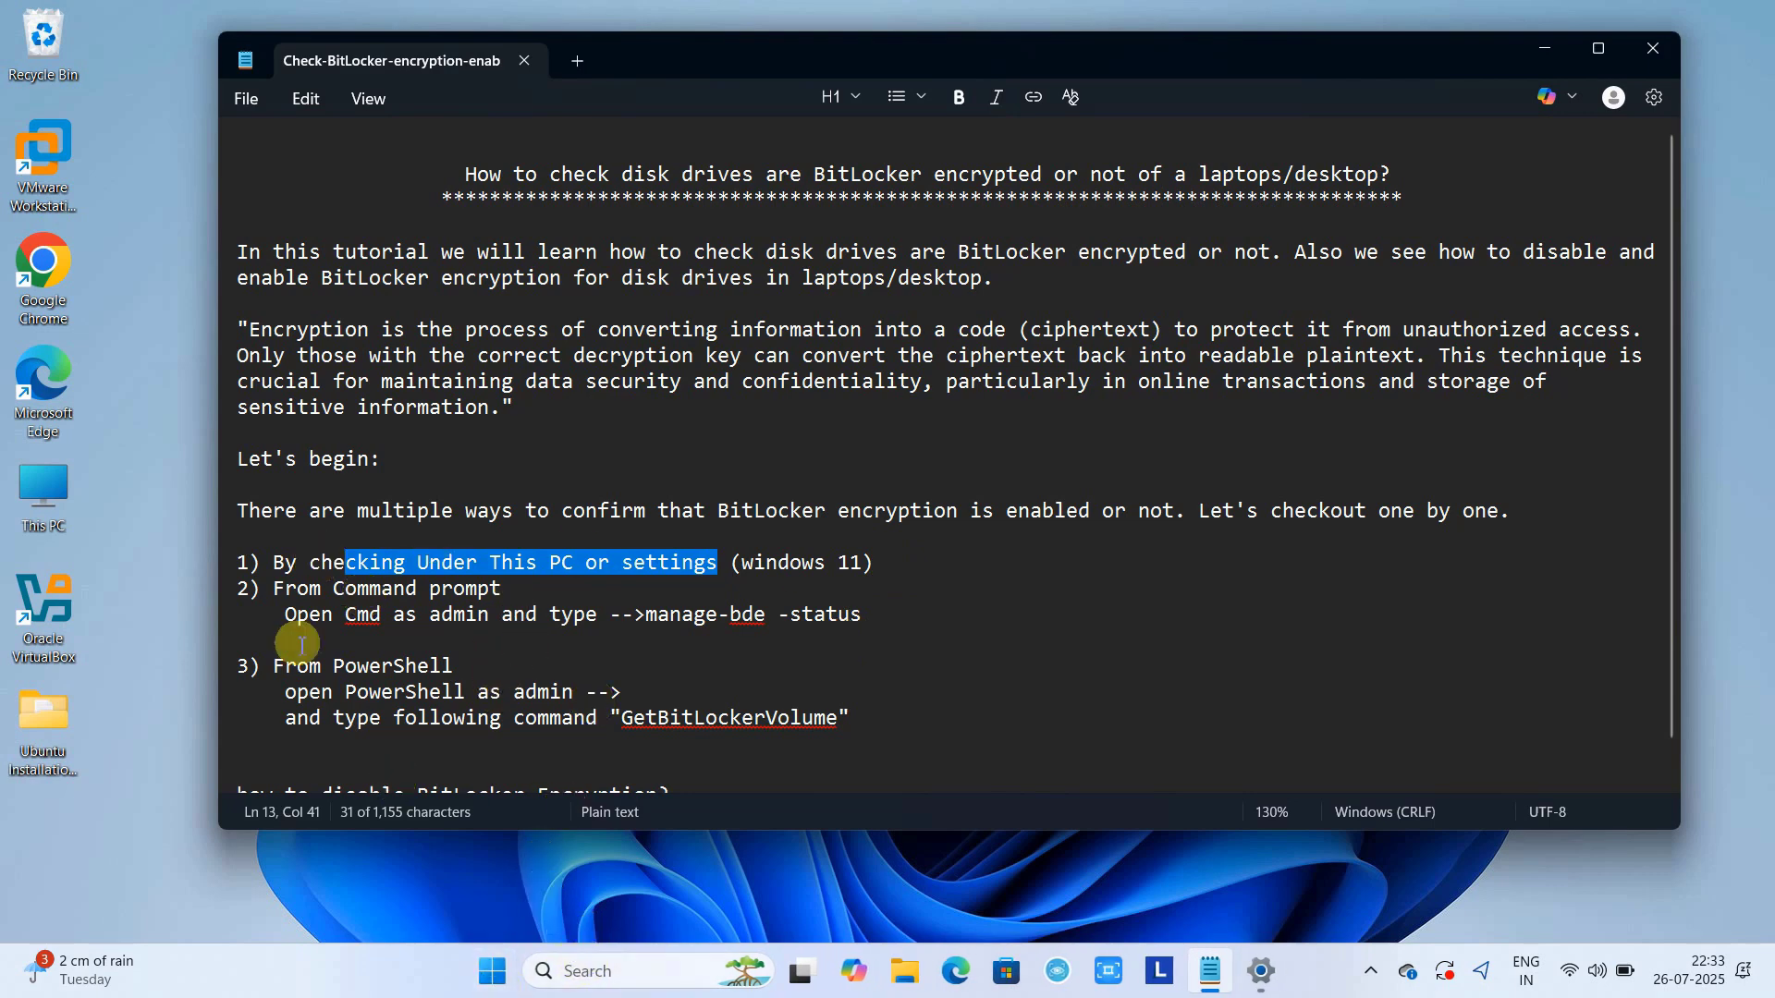
# Open This PC and view the Windows (C:) drive's options without choosing any
pyautogui.click(55, 497)
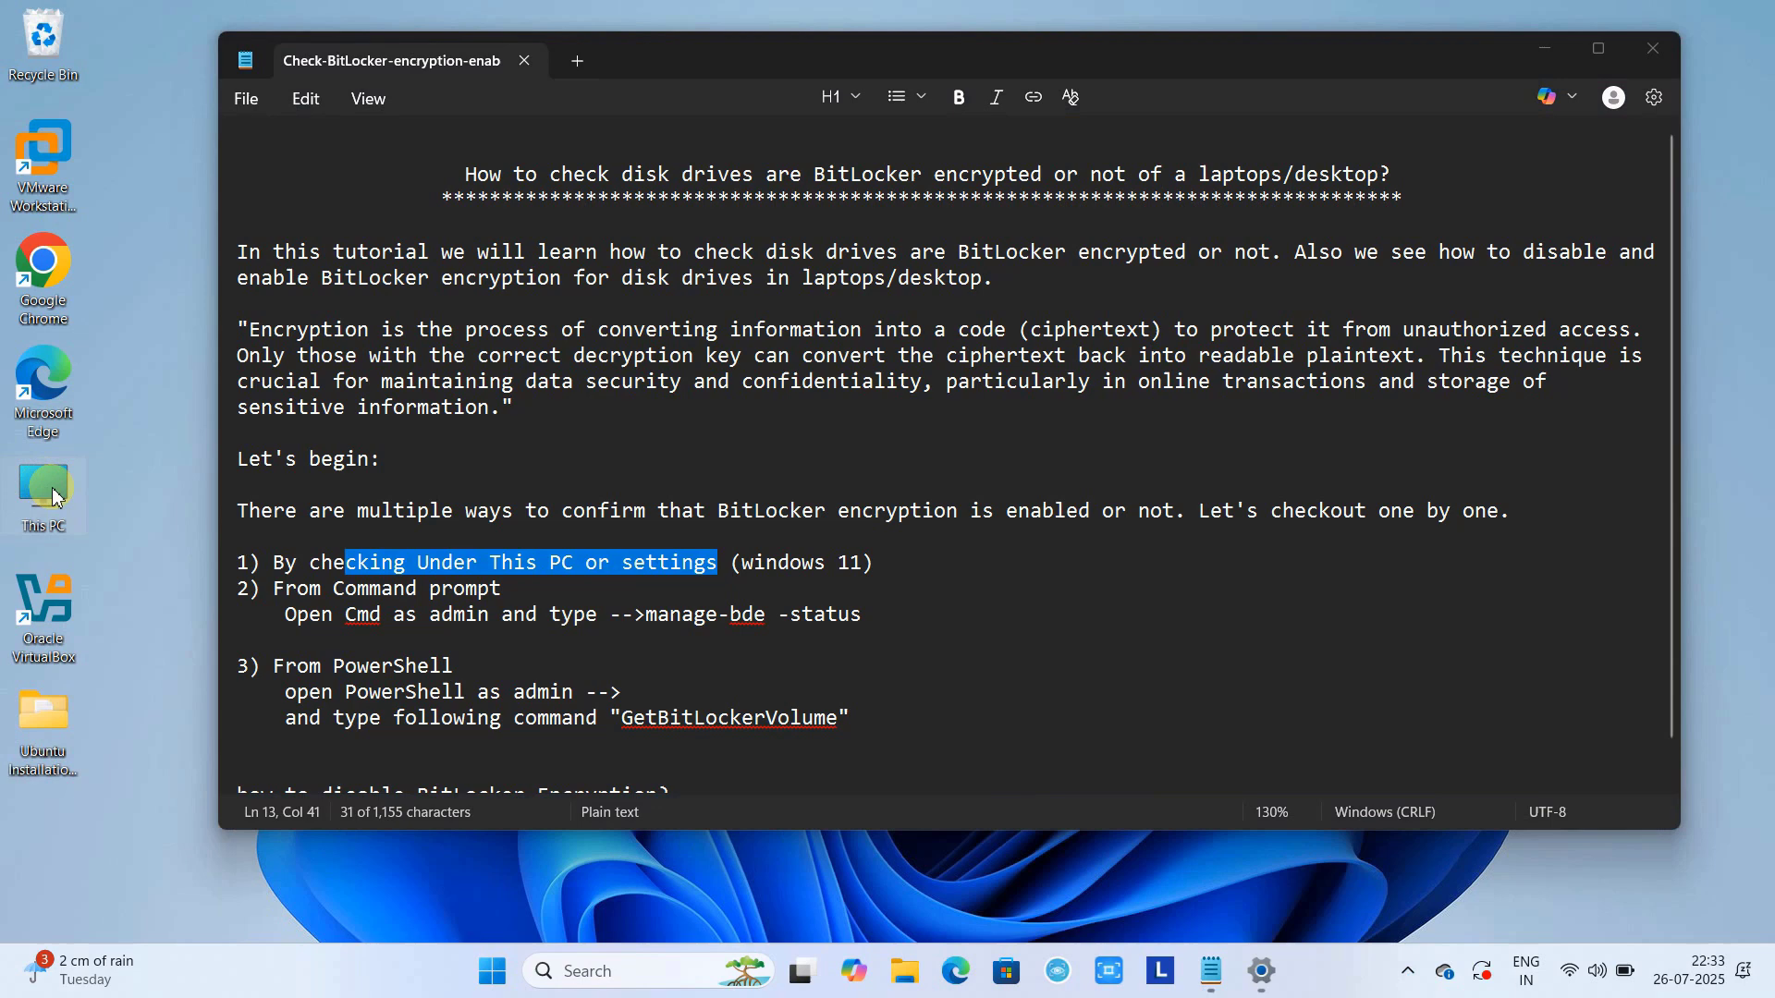
pyautogui.doubleClick(53, 497)
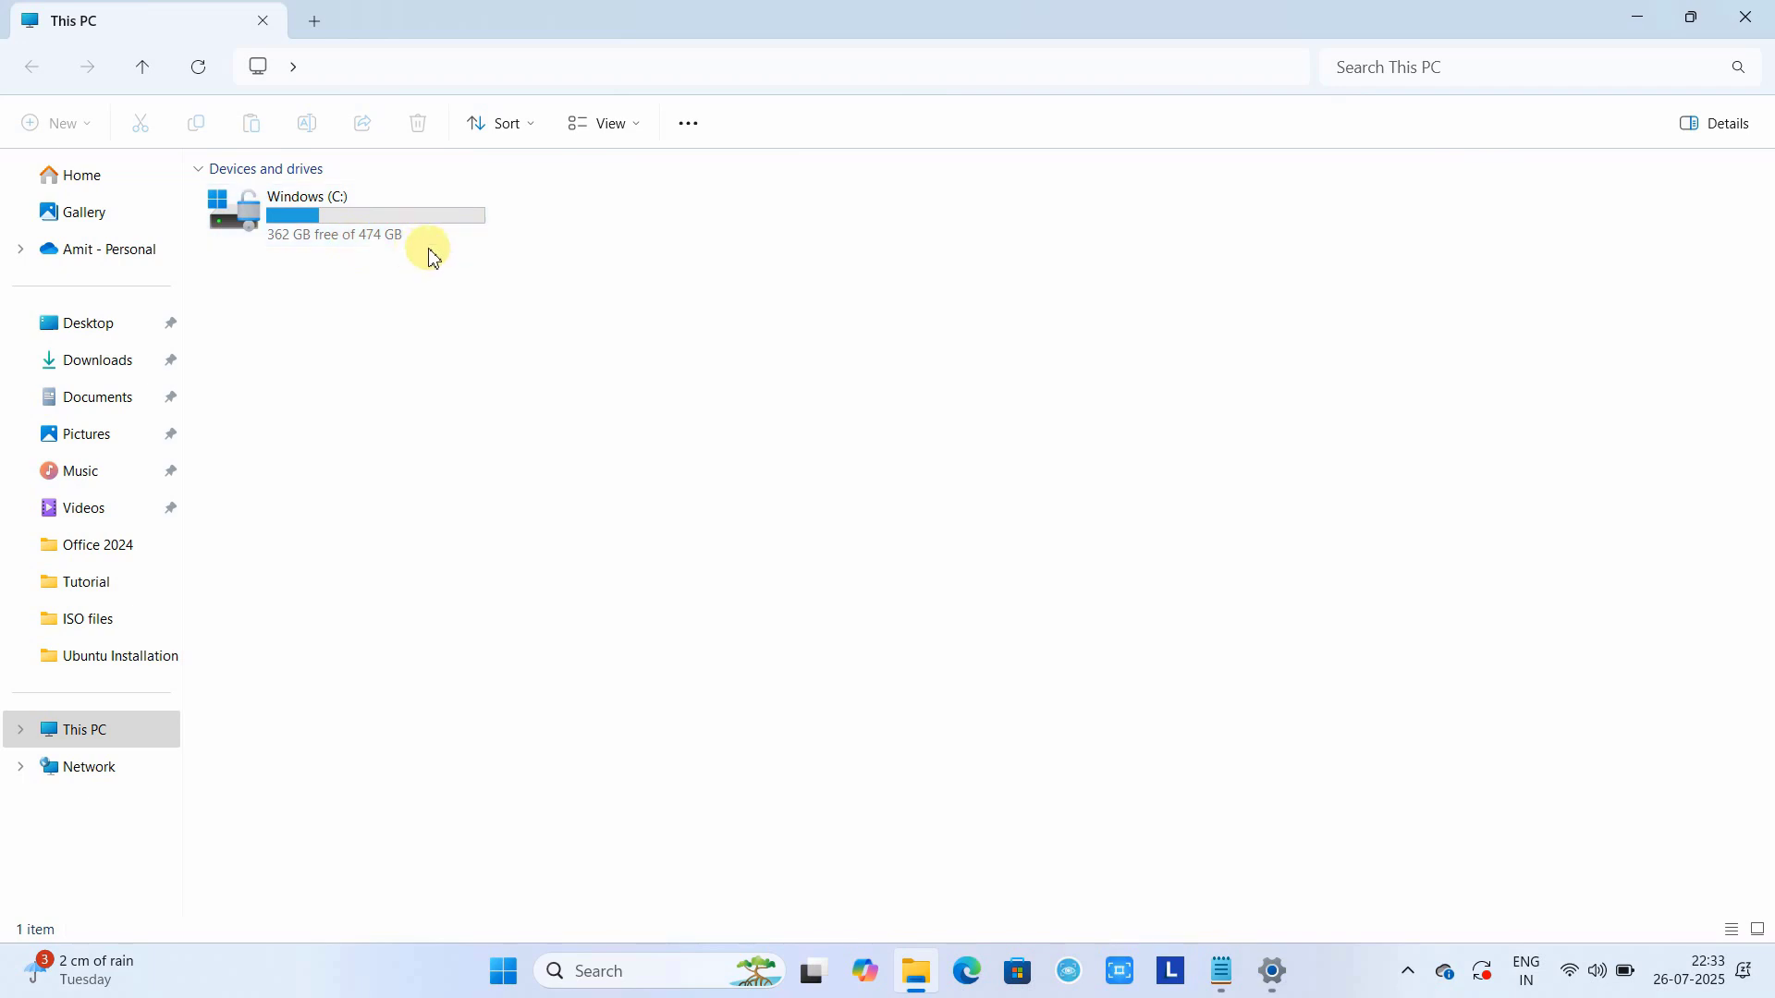
pyautogui.moveTo(328, 220)
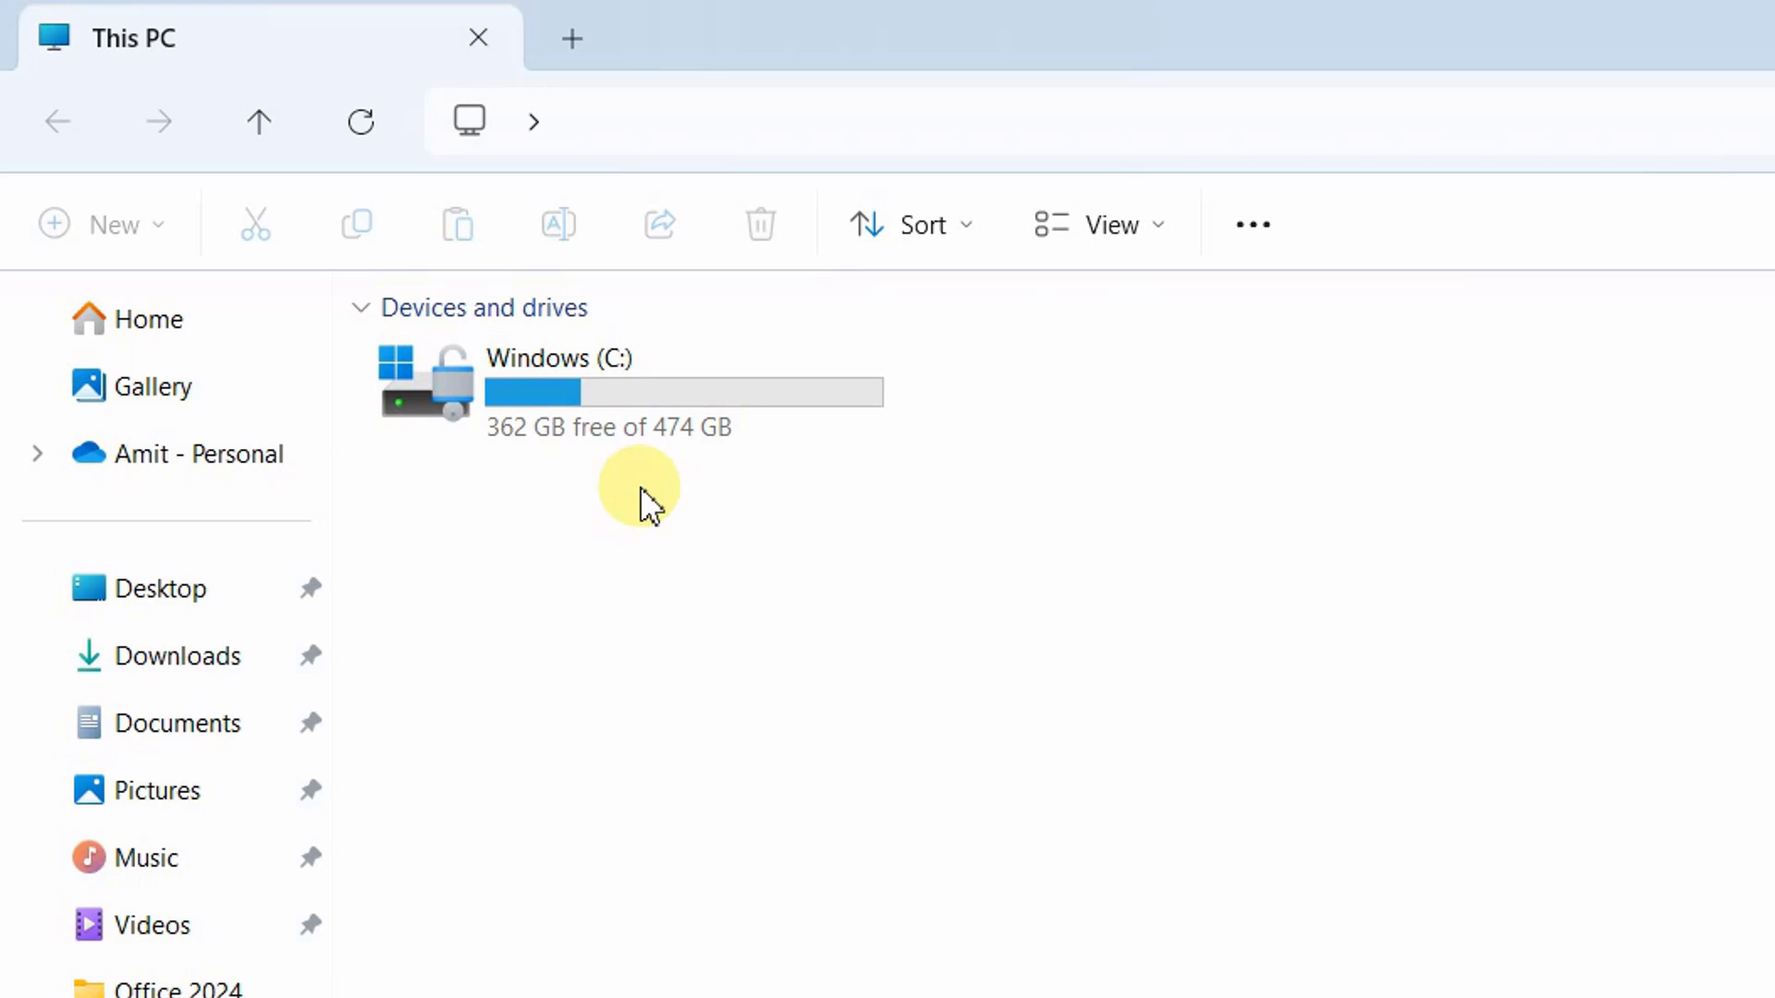
pyautogui.rightClick(574, 424)
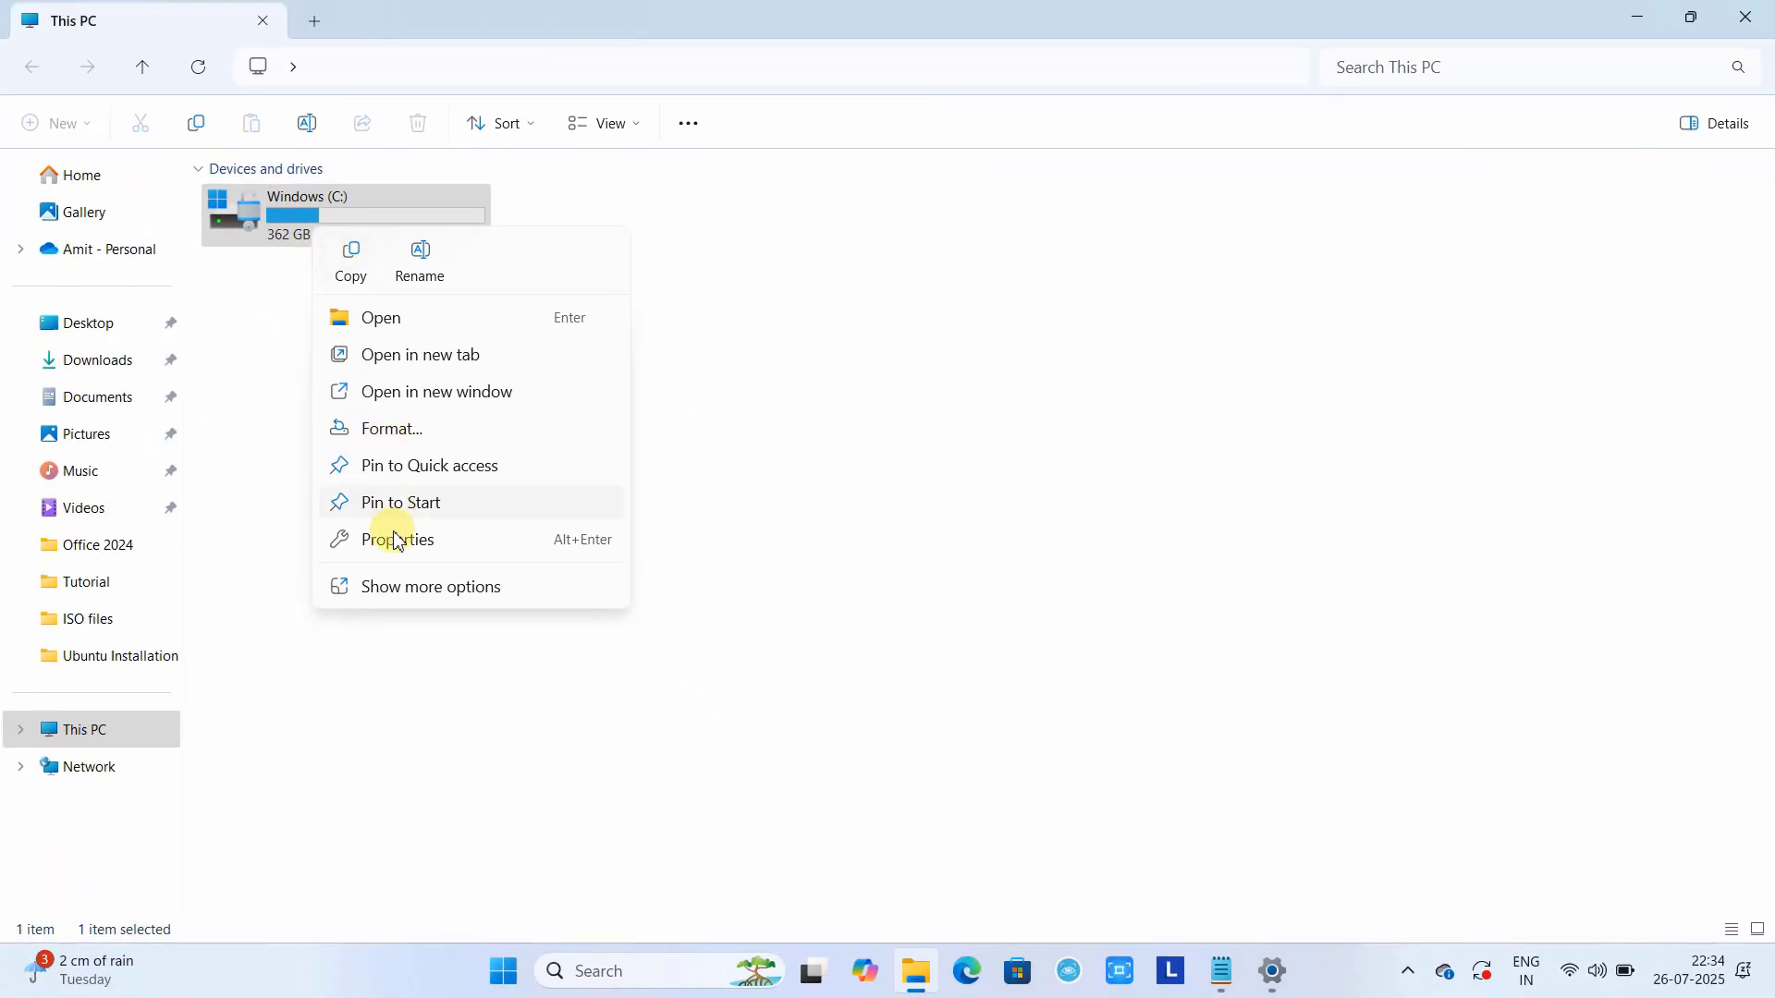
pyautogui.click(804, 809)
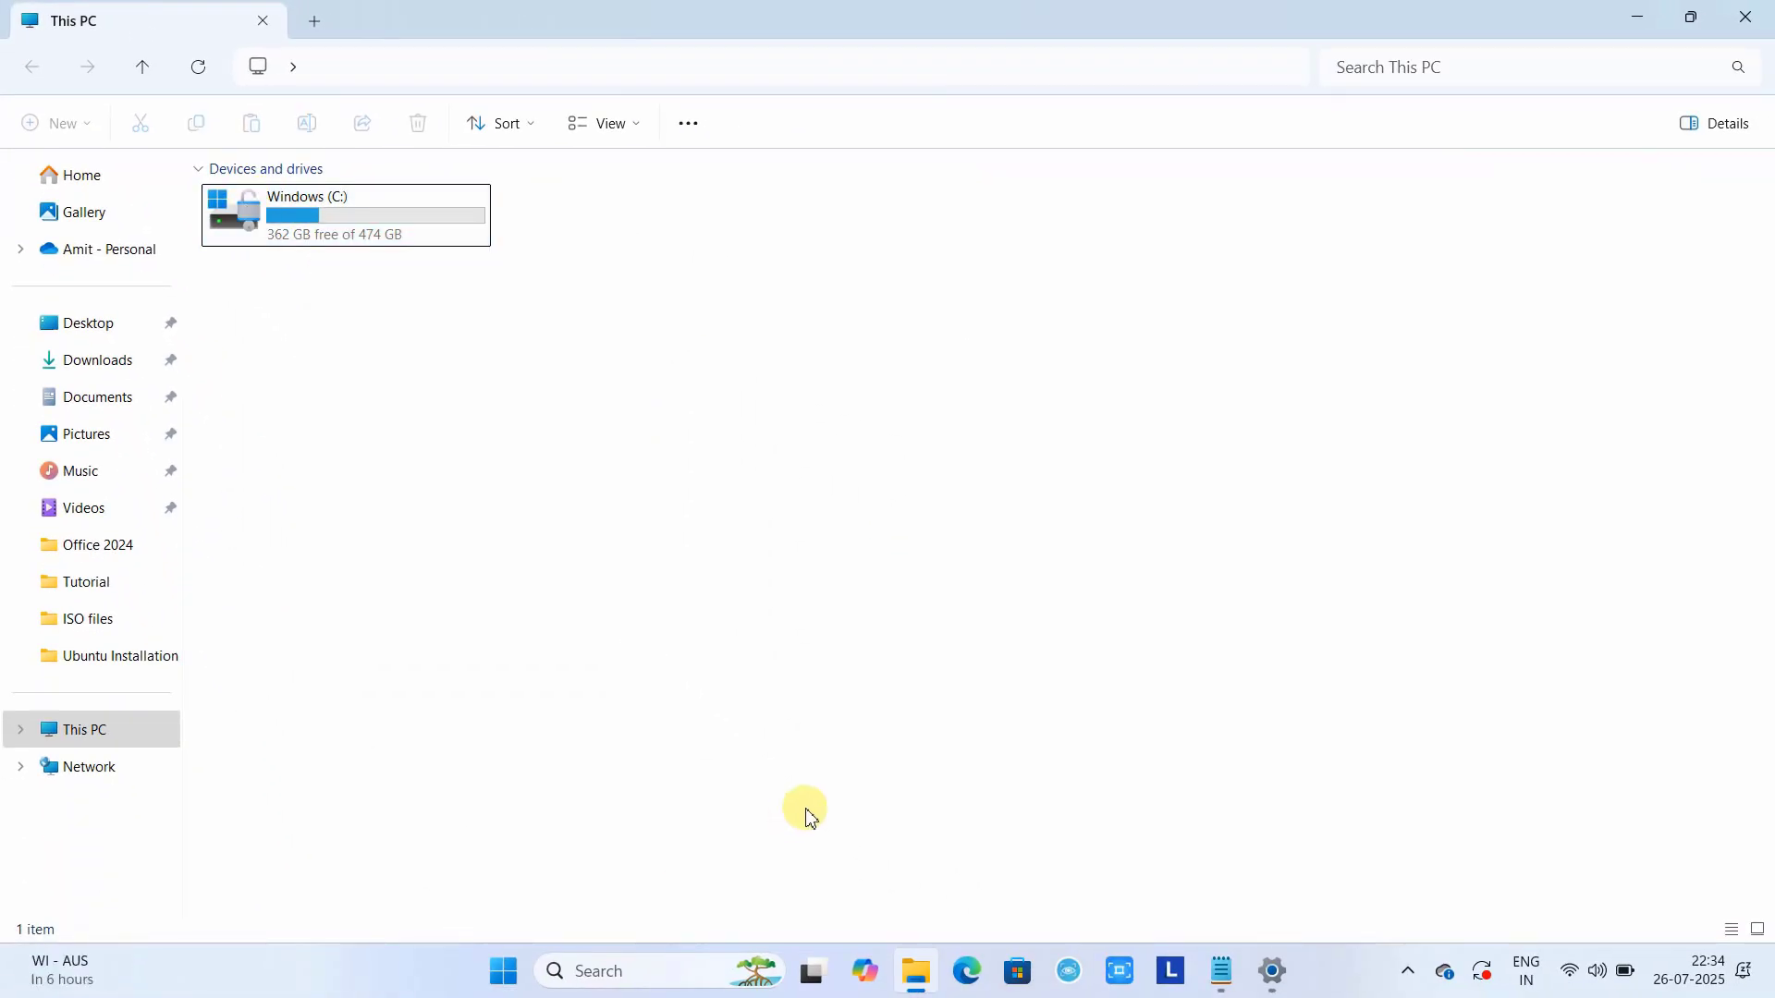
# Confirm in Settings > Privacy & security > Device encryption that encryption is On, then close Settings
pyautogui.click(606, 974)
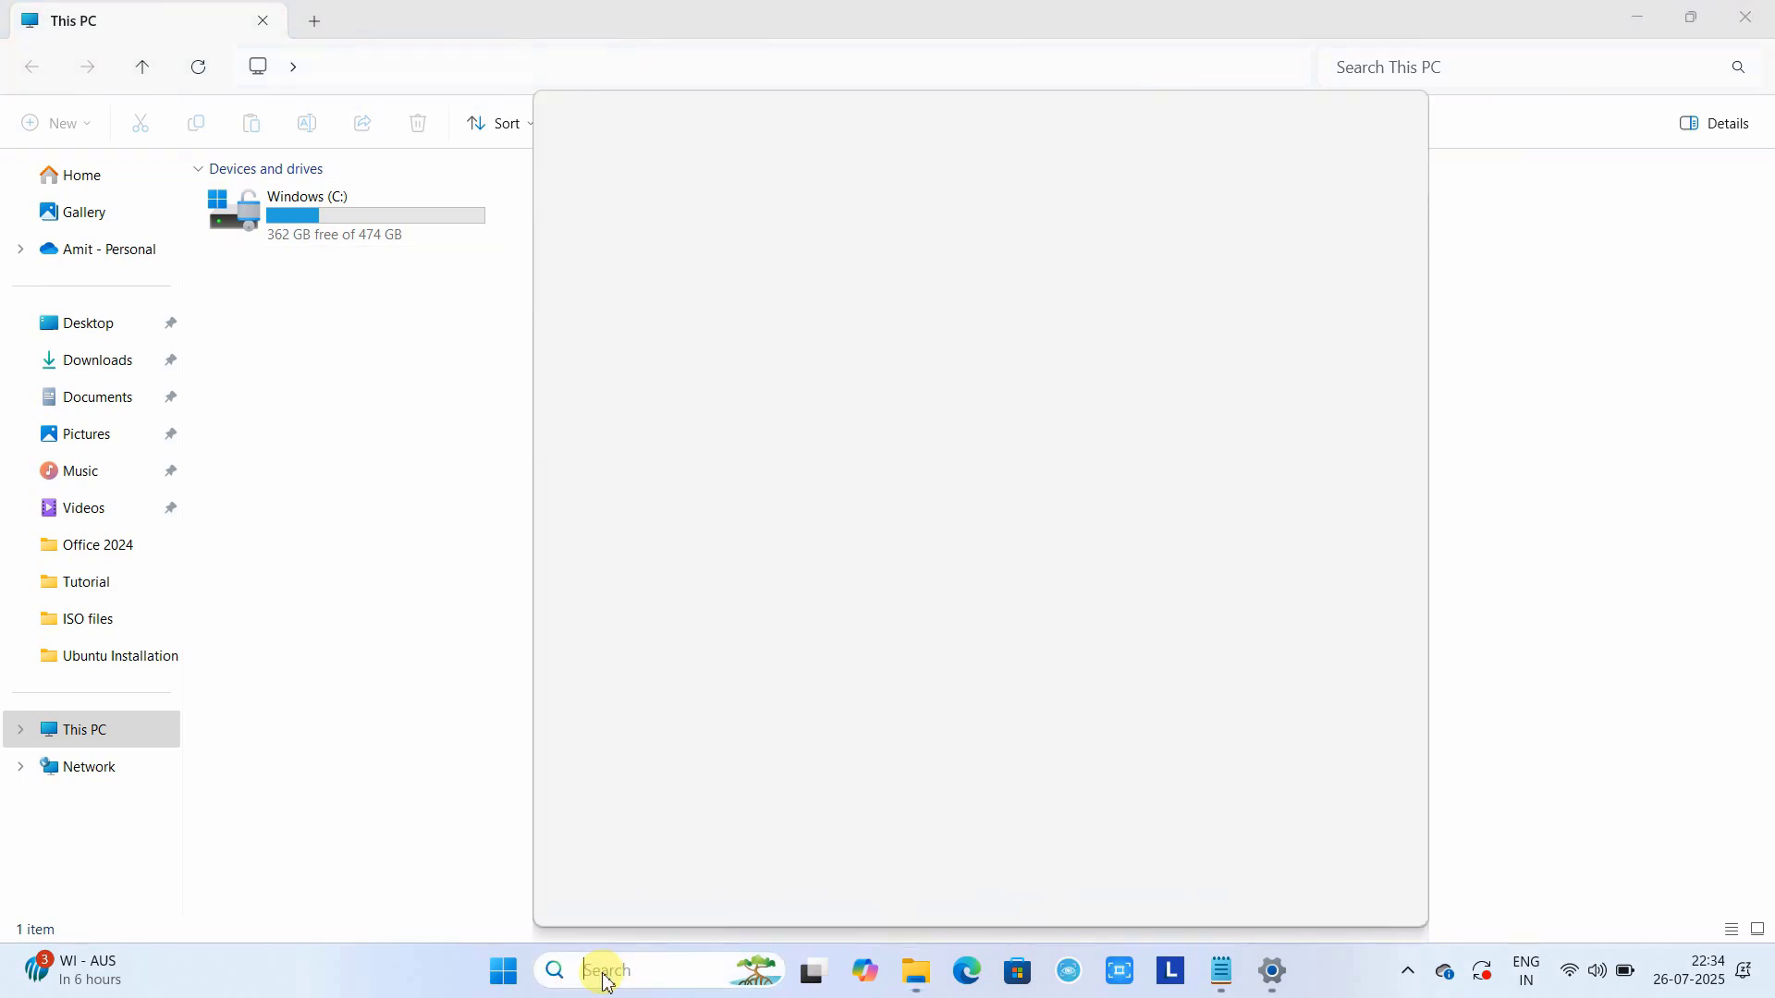
pyautogui.write('settings')
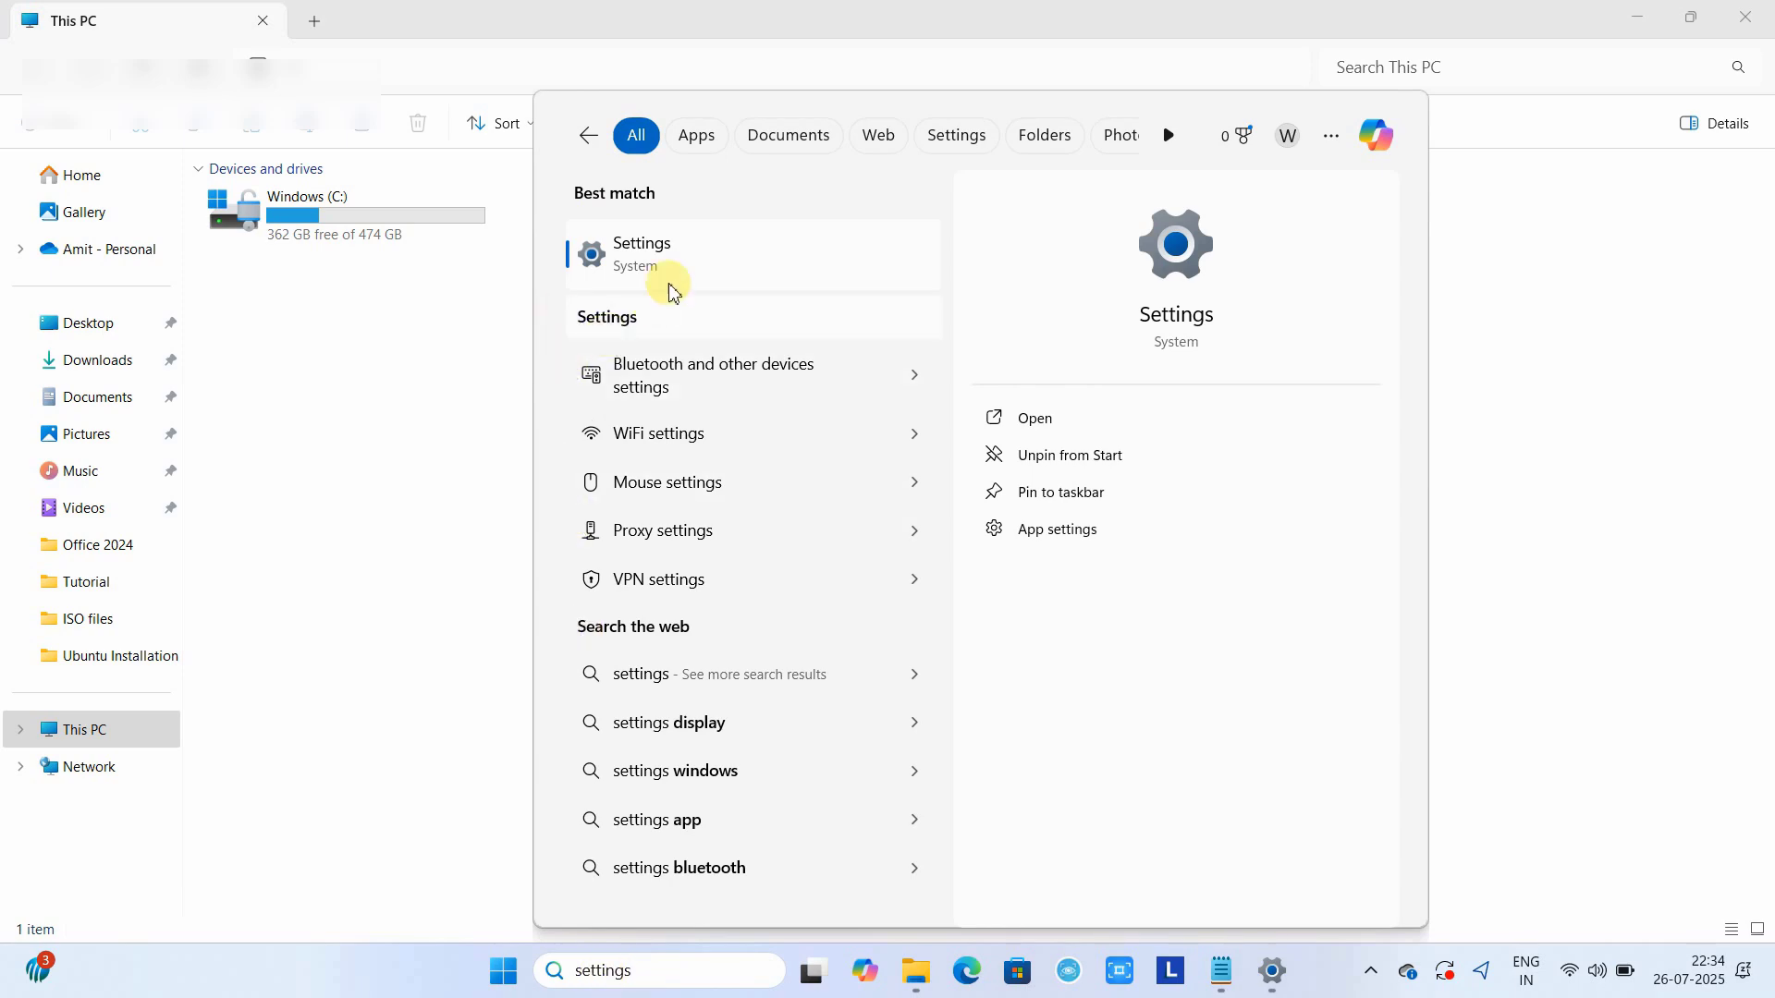
pyautogui.click(642, 269)
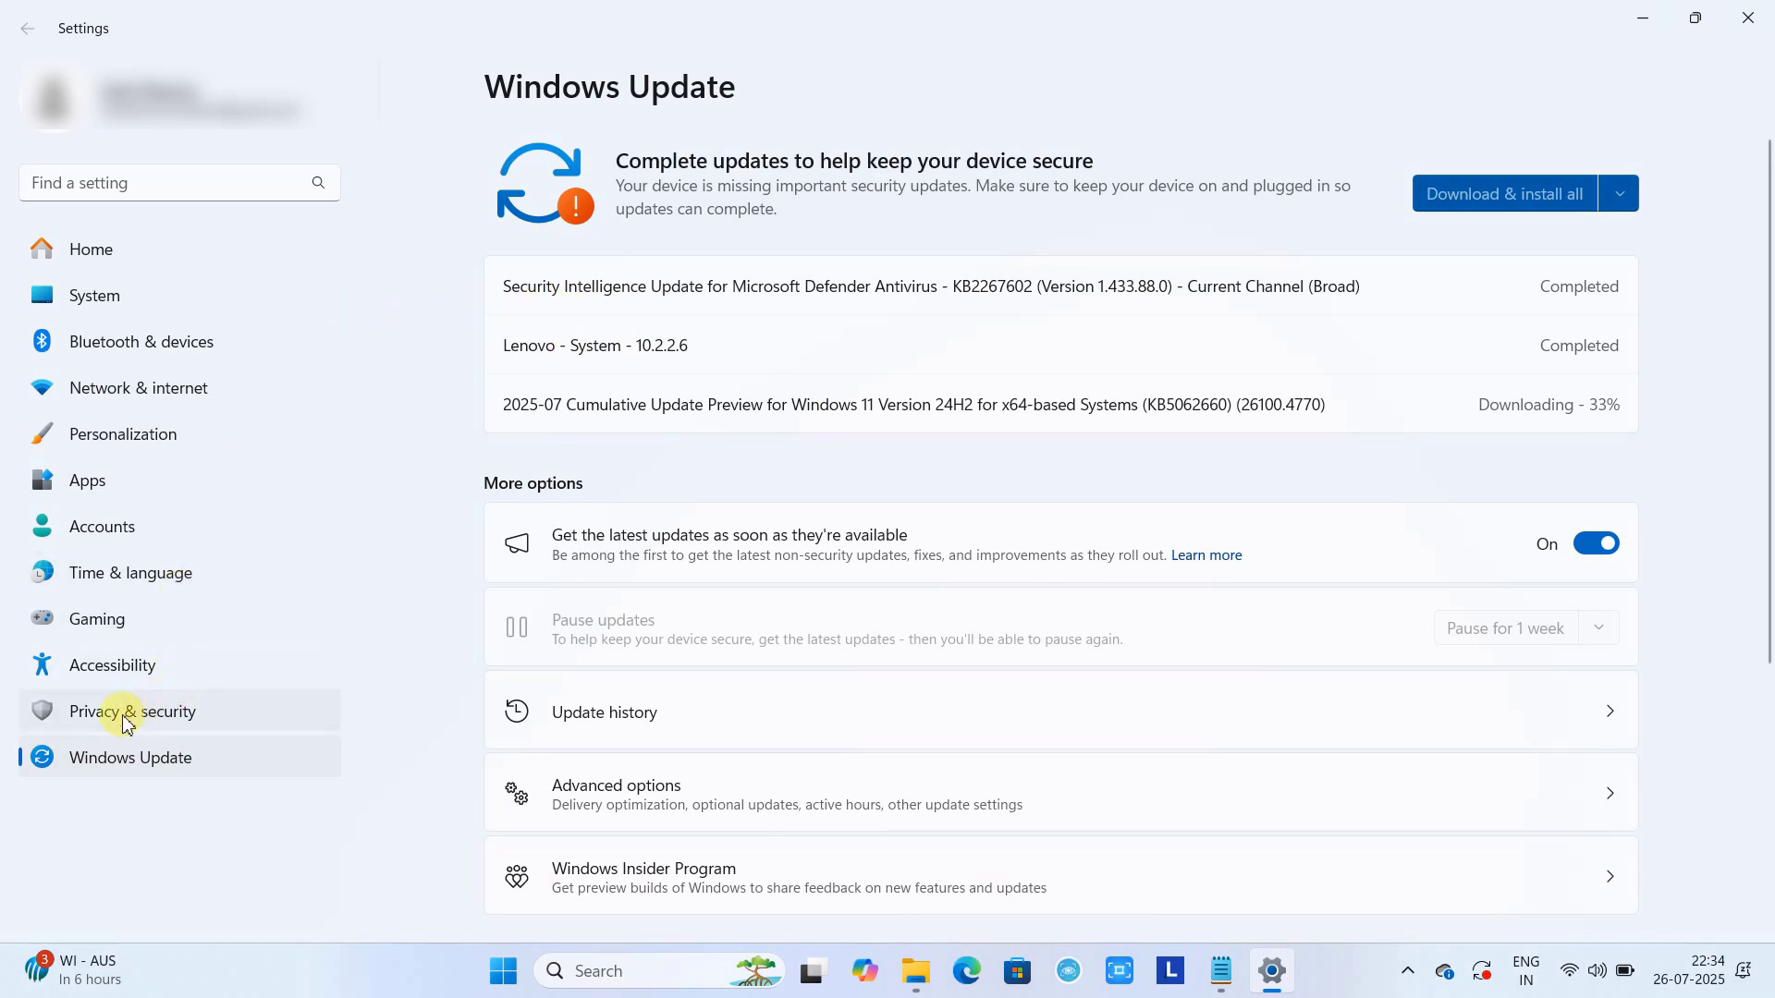
pyautogui.click(165, 726)
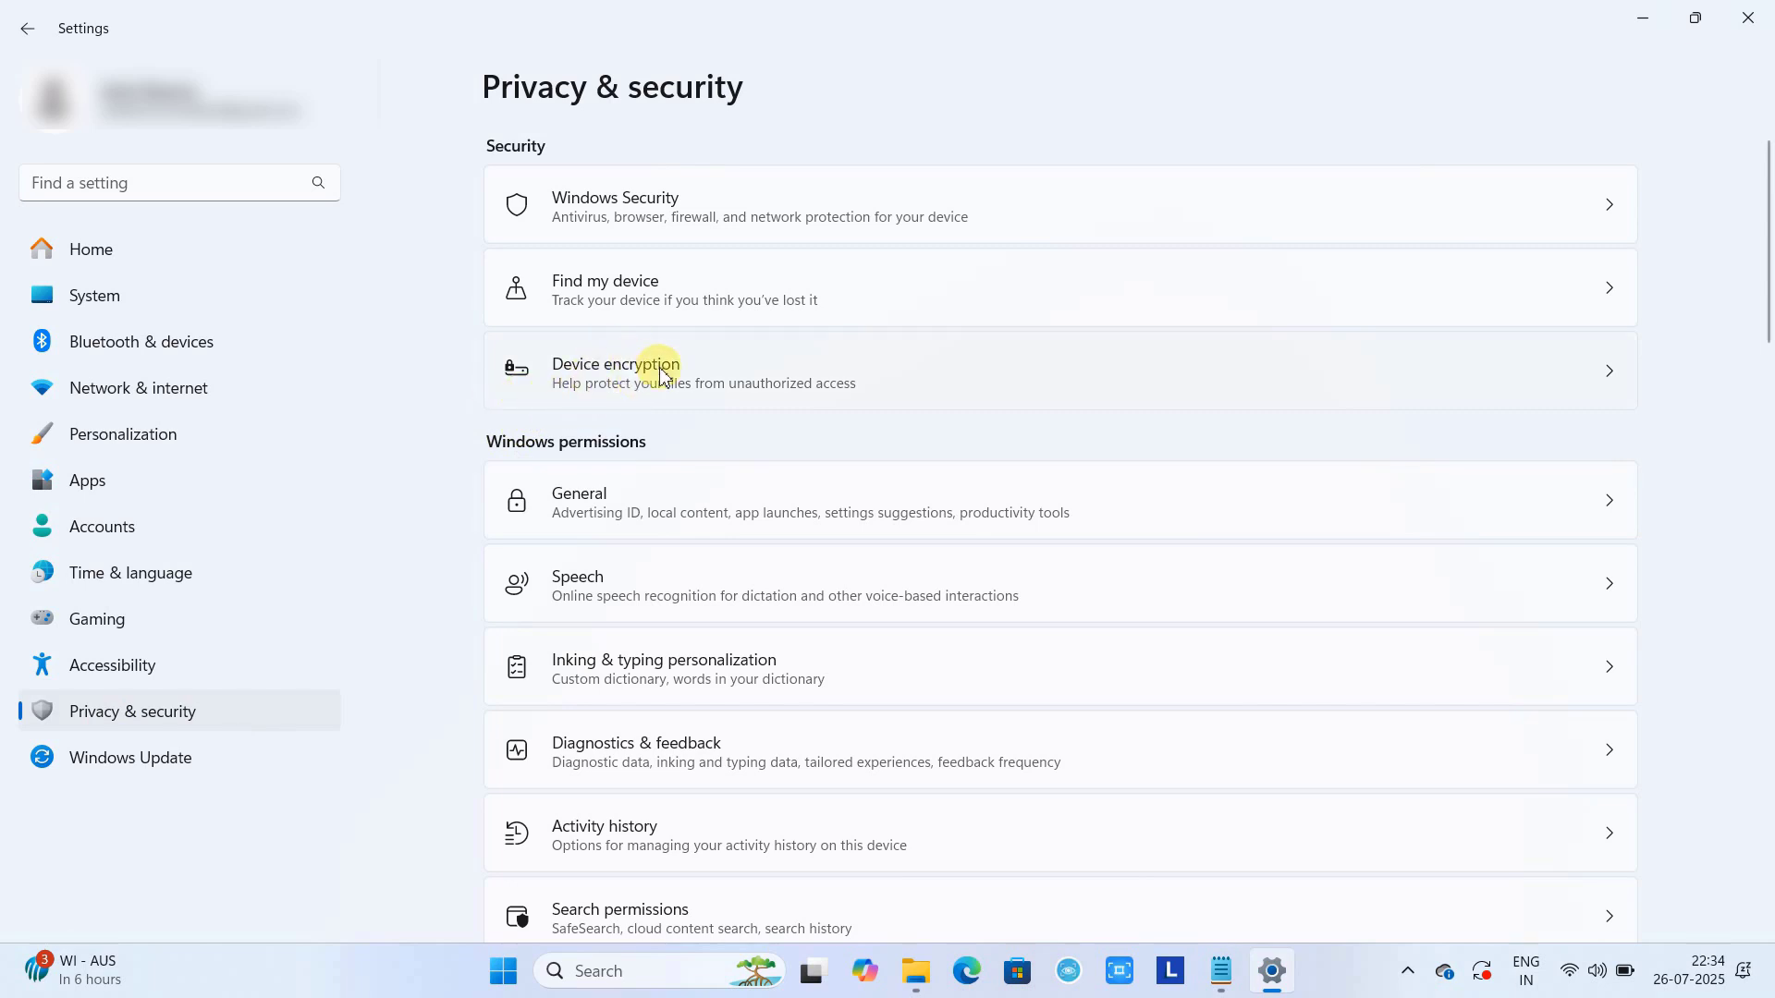
pyautogui.click(997, 387)
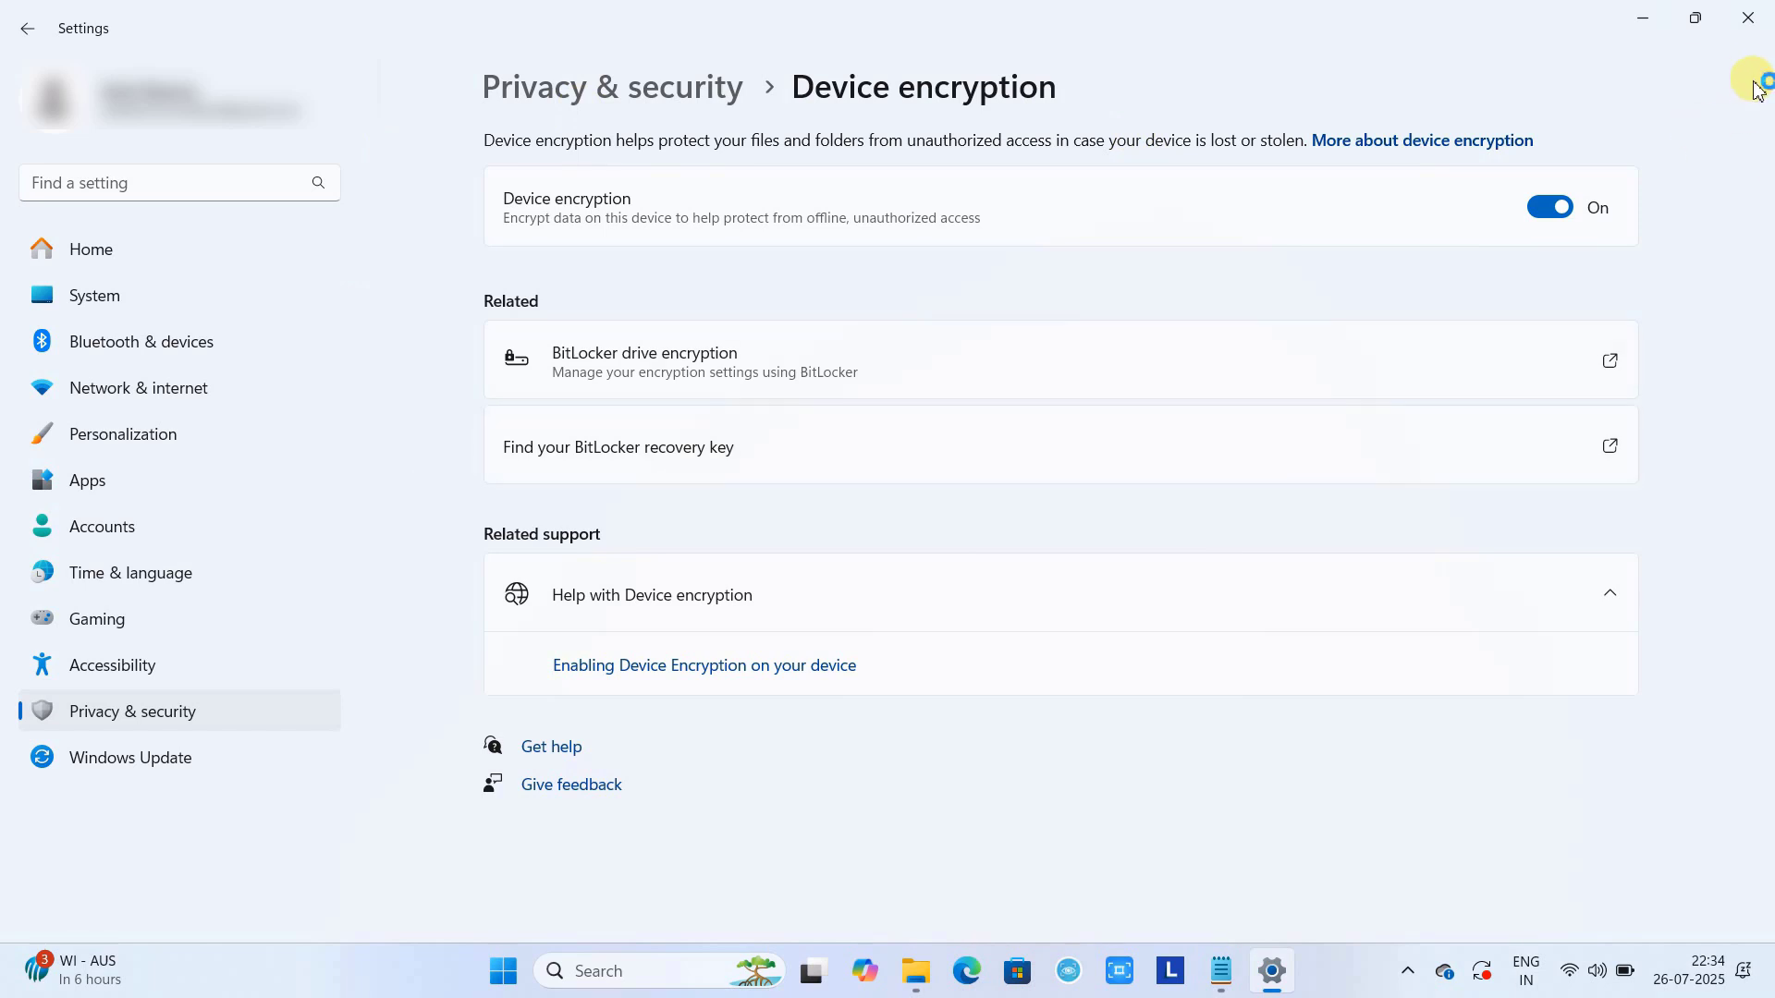
pyautogui.click(1751, 20)
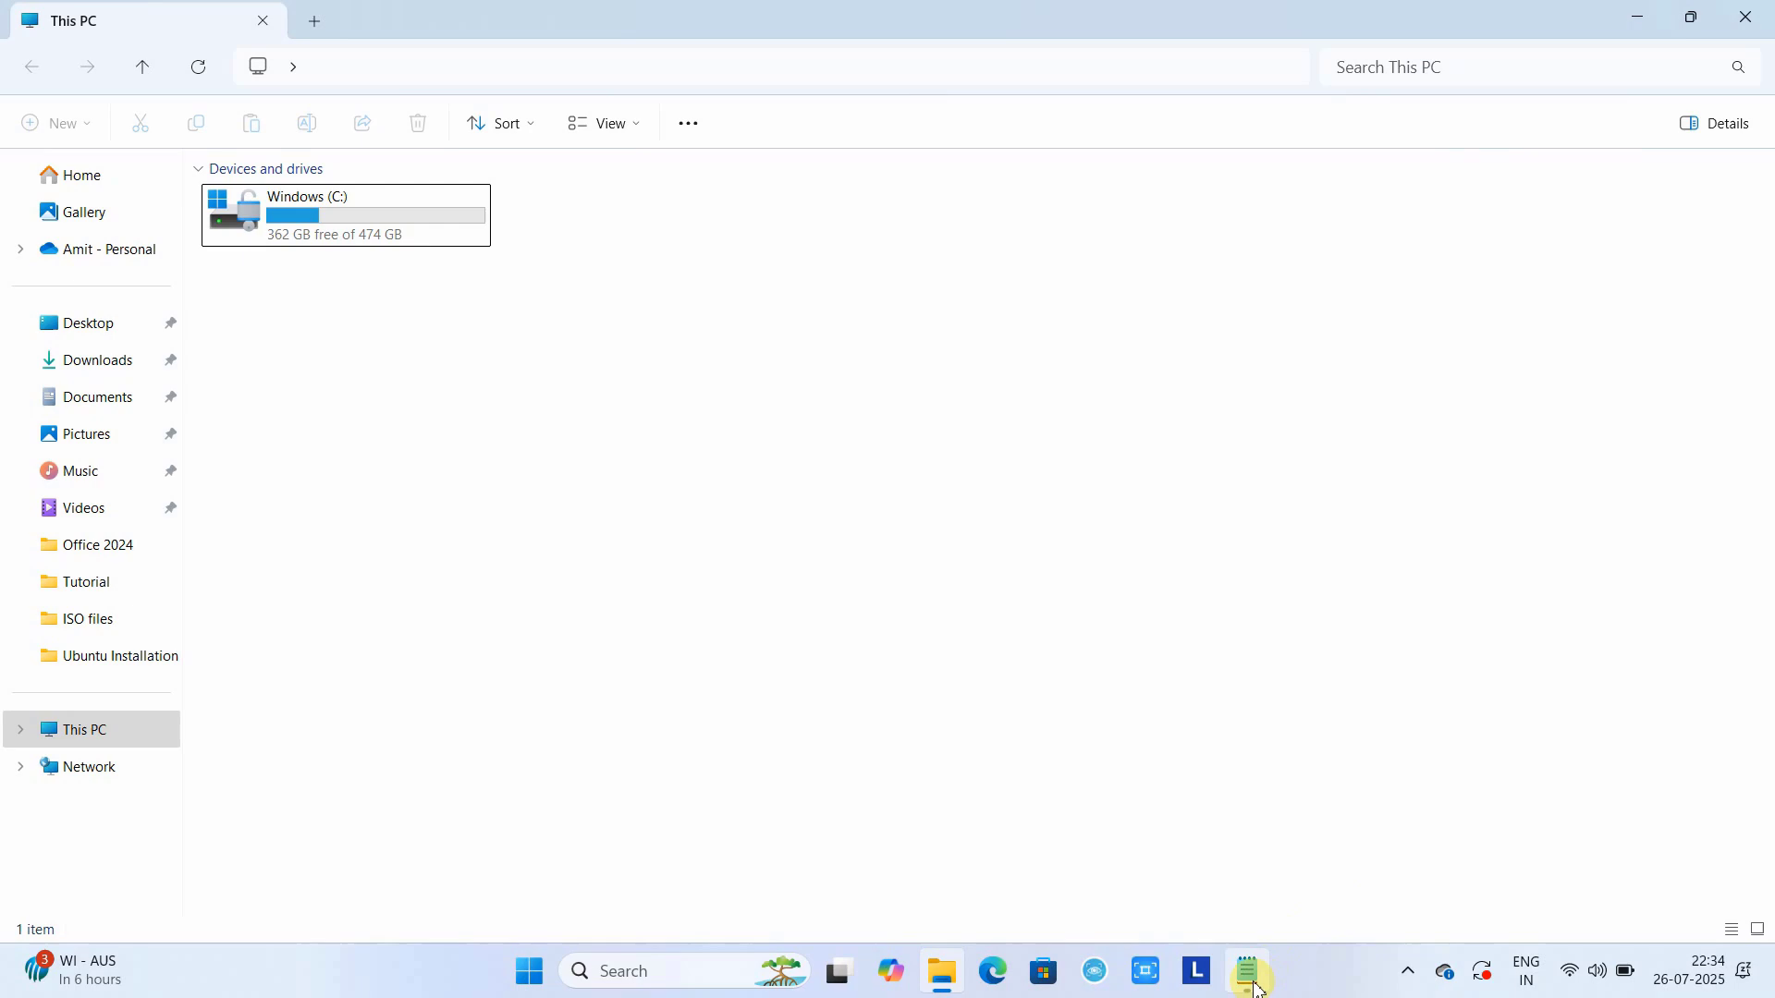
# Highlight the From Command prompt step, then launch cmd as administrator and approve the UAC prompt
pyautogui.click(1257, 989)
pyautogui.moveTo(274, 589); pyautogui.dragTo(500, 589)
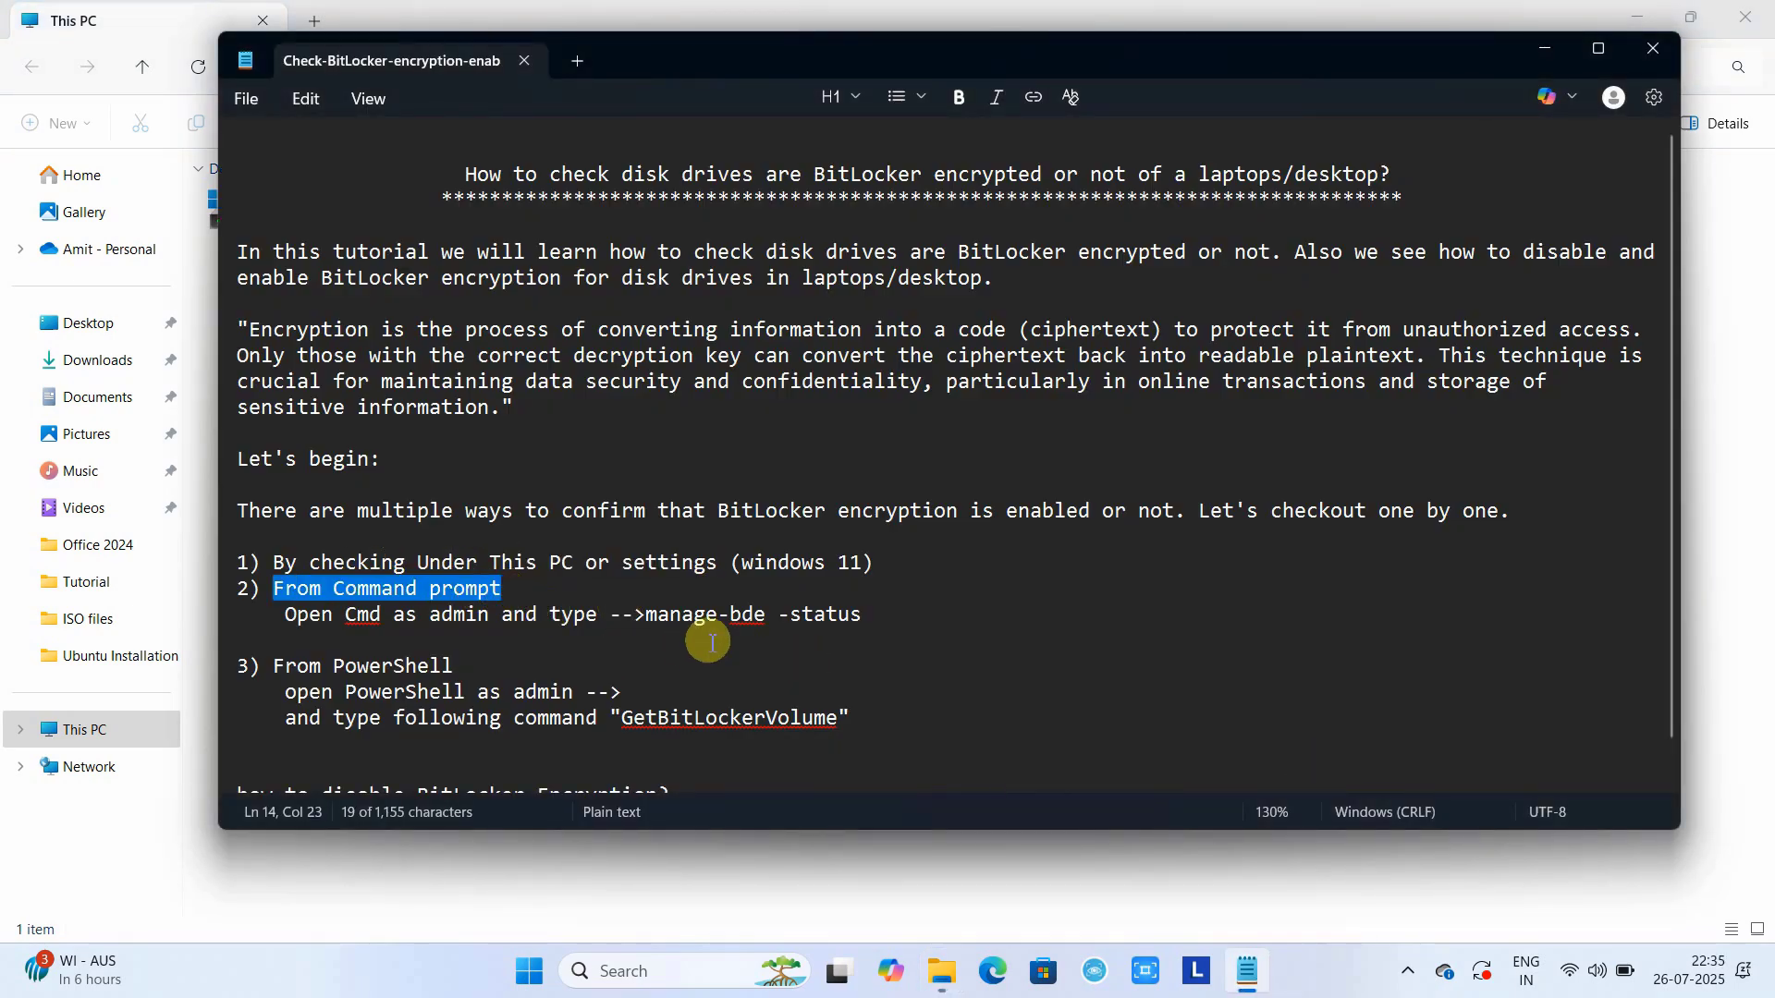
pyautogui.click(649, 974)
pyautogui.write('c')
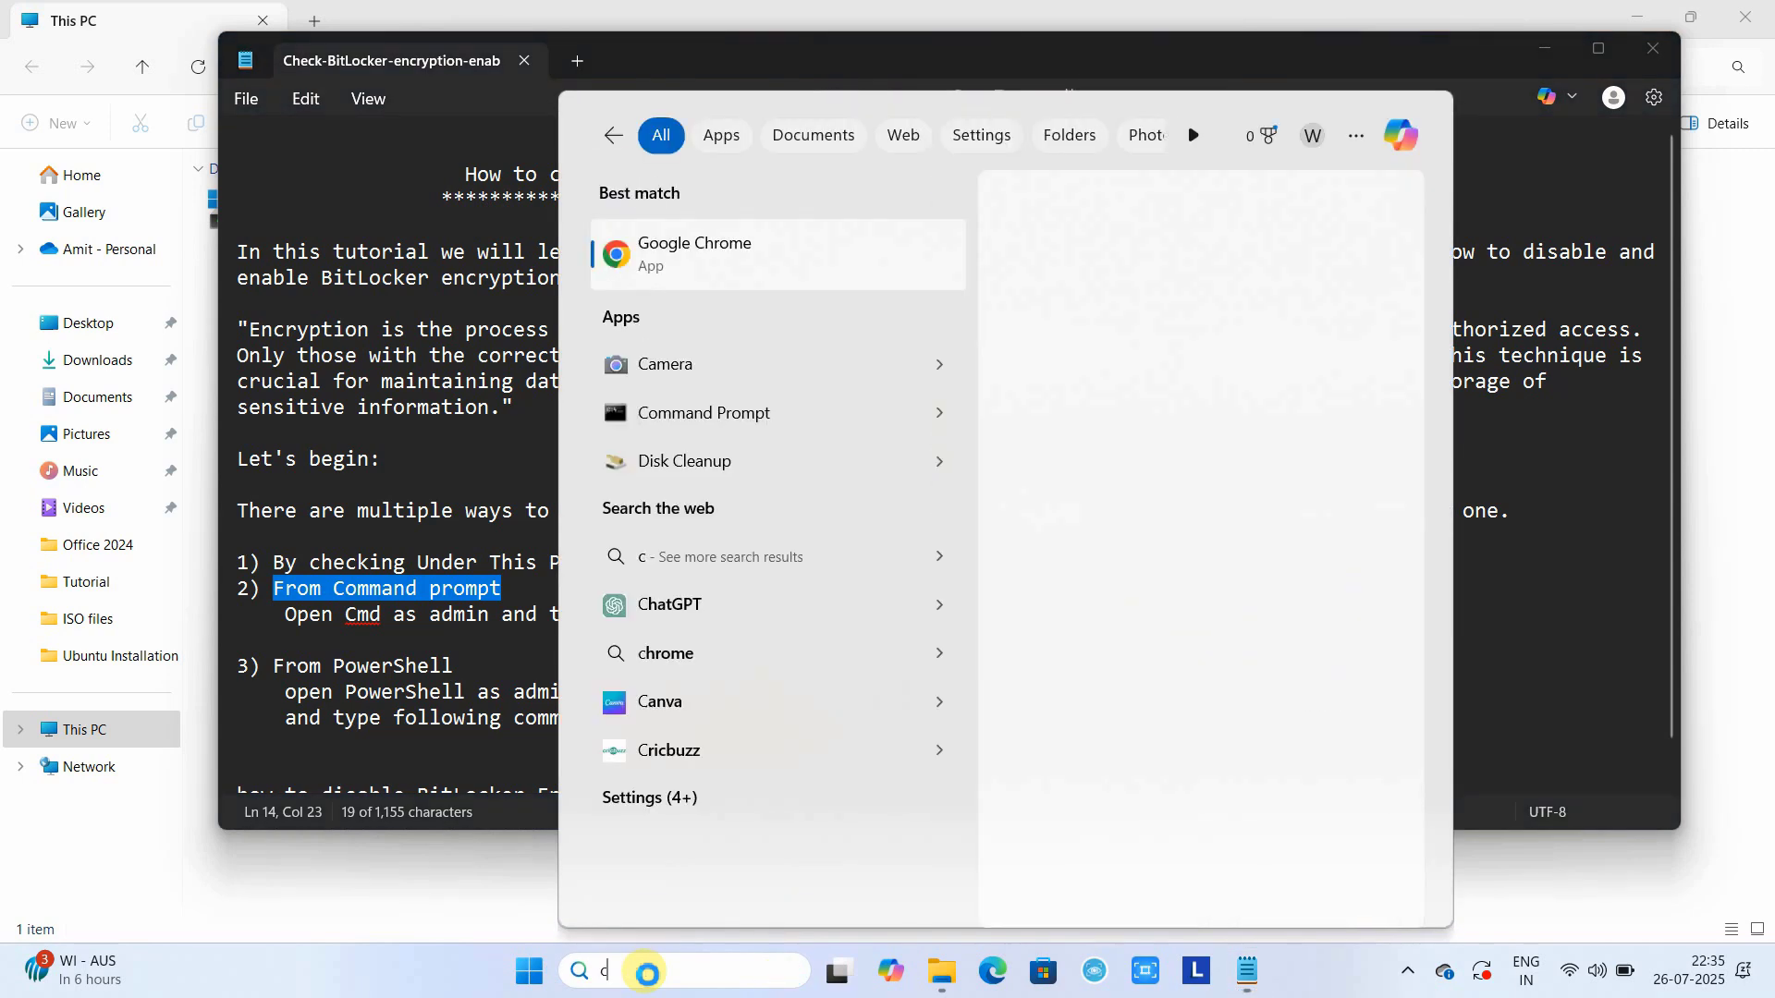
pyautogui.write('md')
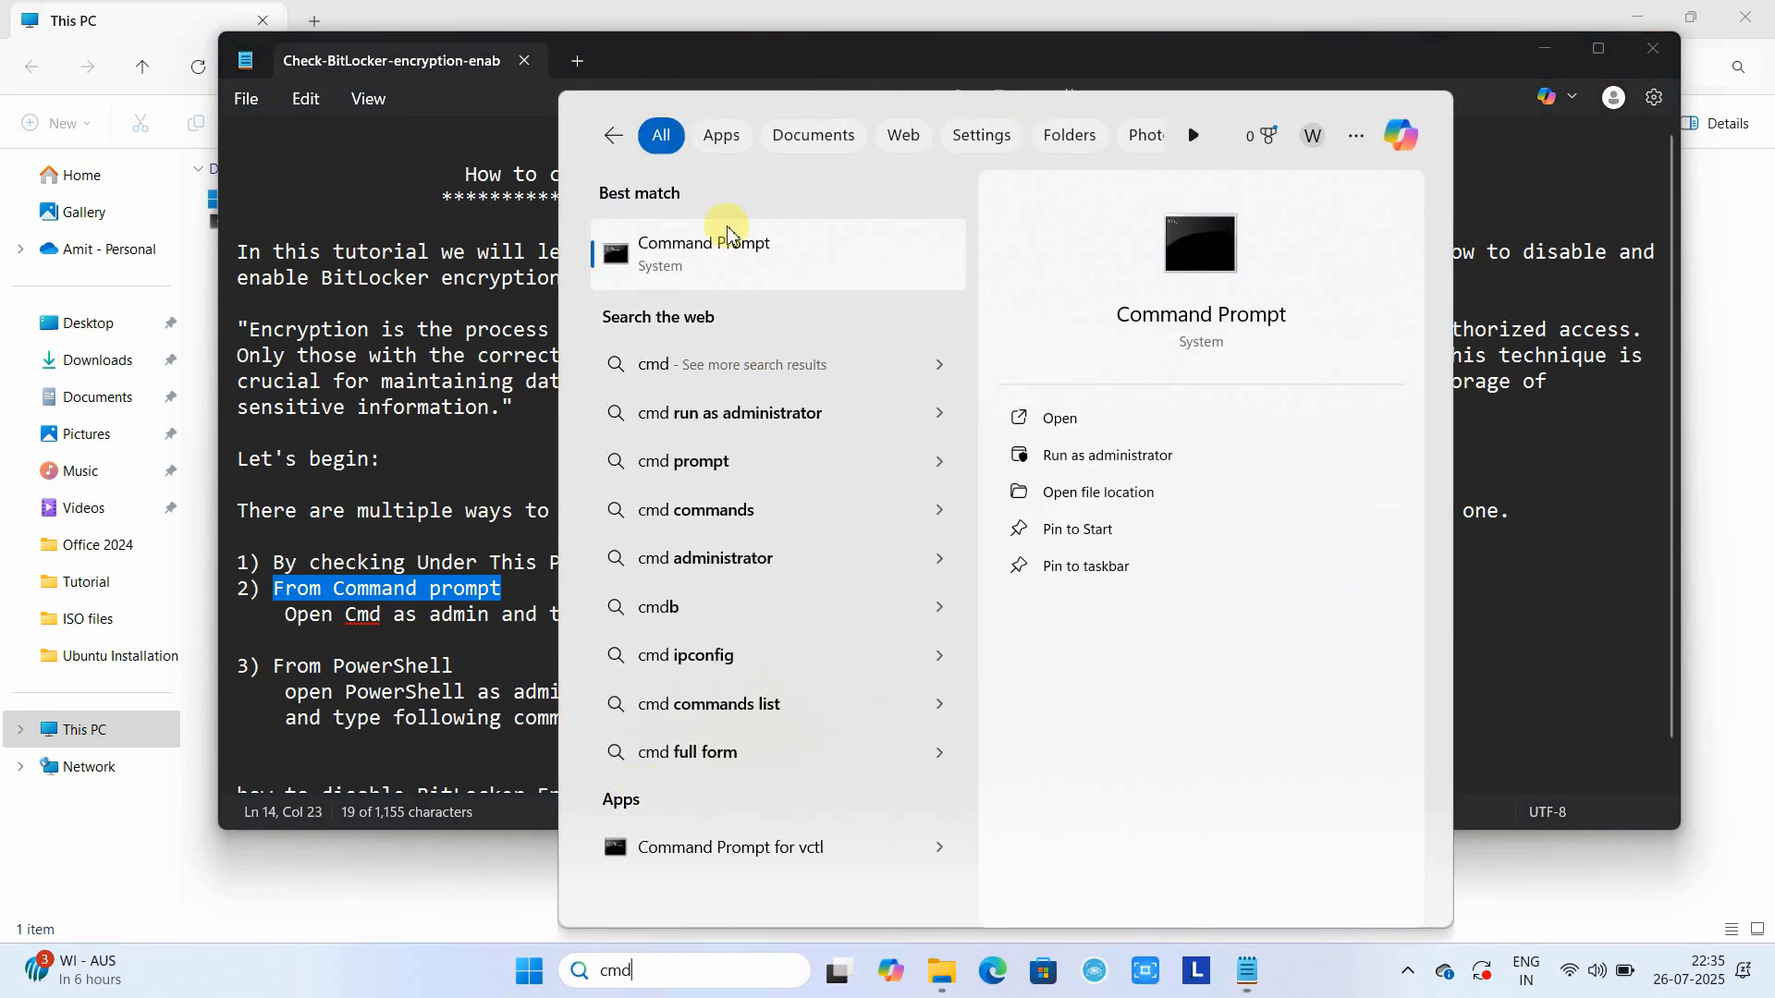
pyautogui.click(1102, 458)
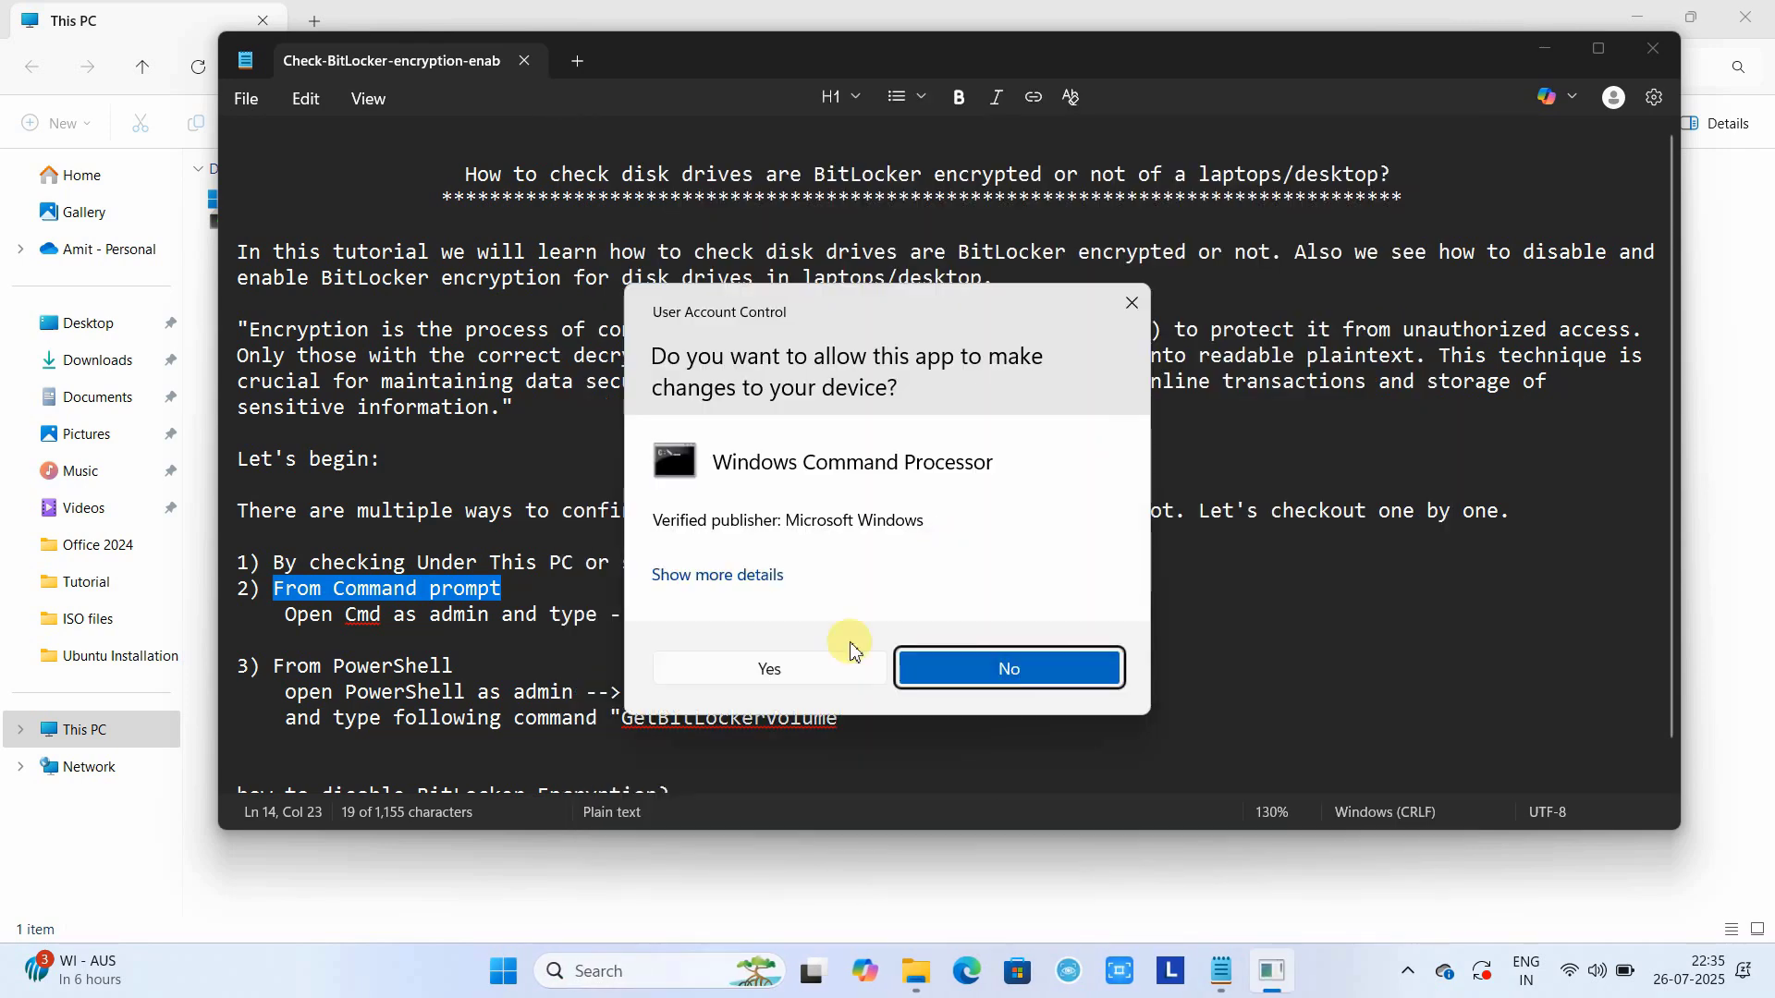
pyautogui.click(801, 670)
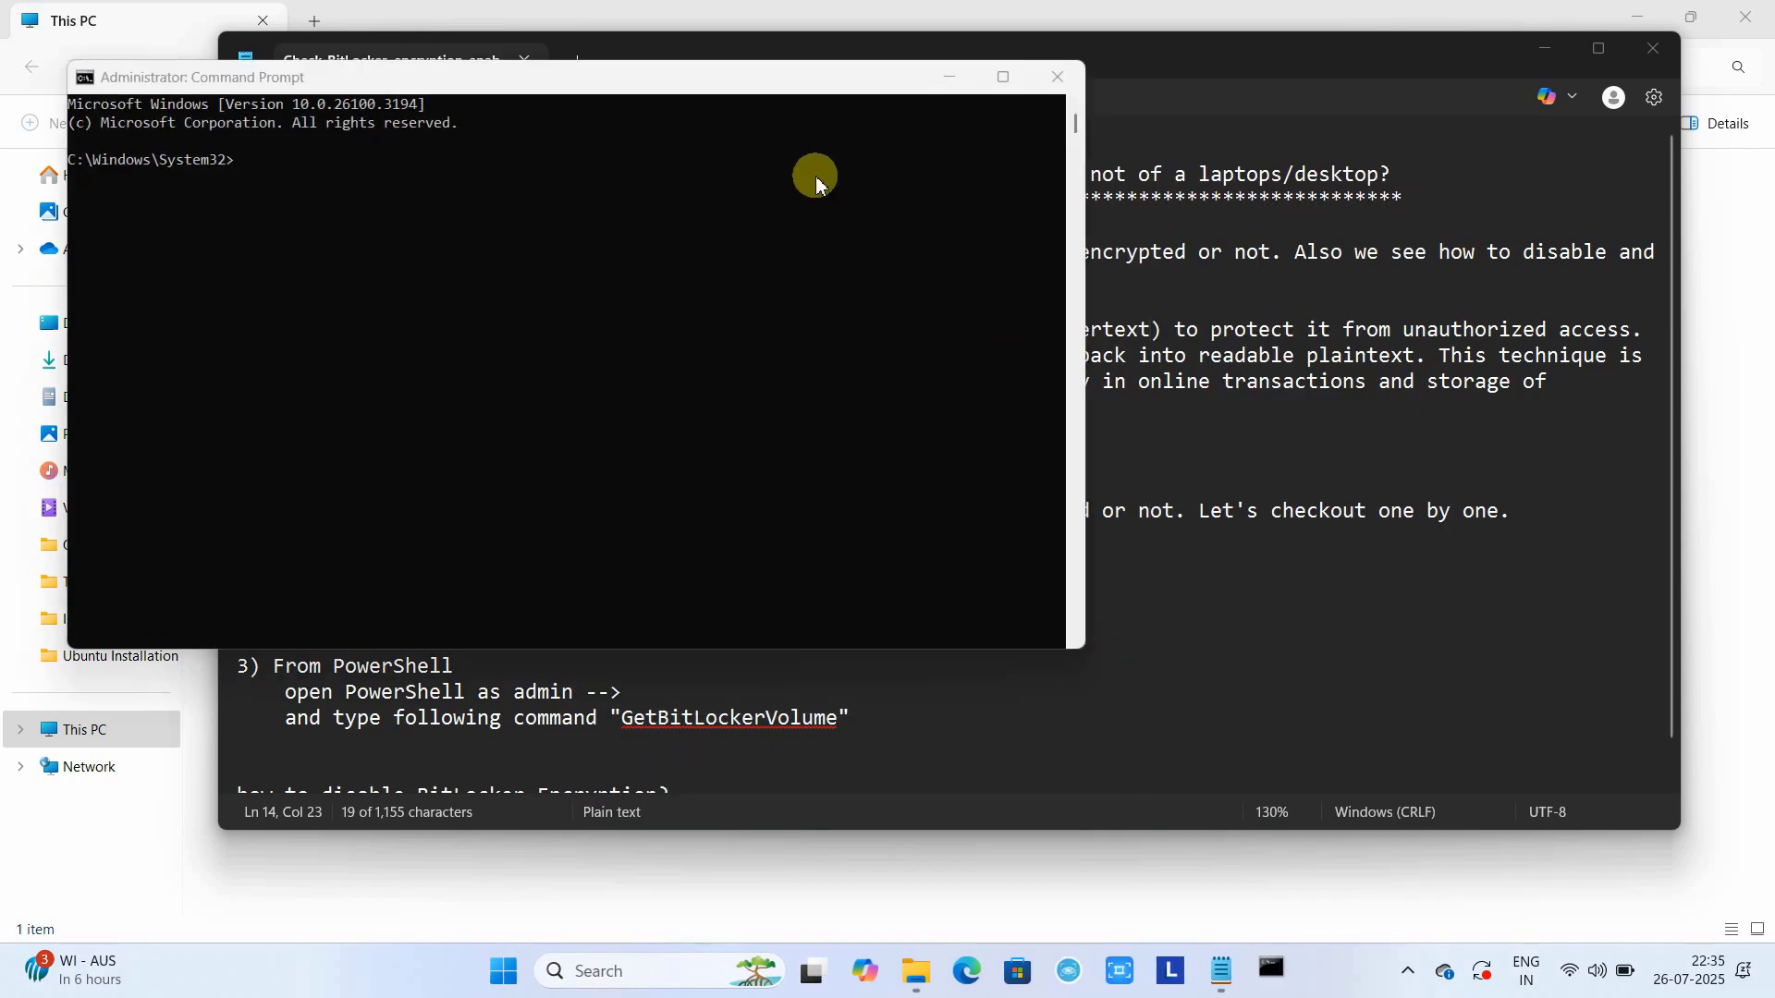
# Position the console beside the notes, enlarge its font, and enter manage-bde at the prompt
pyautogui.moveTo(698, 79); pyautogui.dragTo(1362, 218)
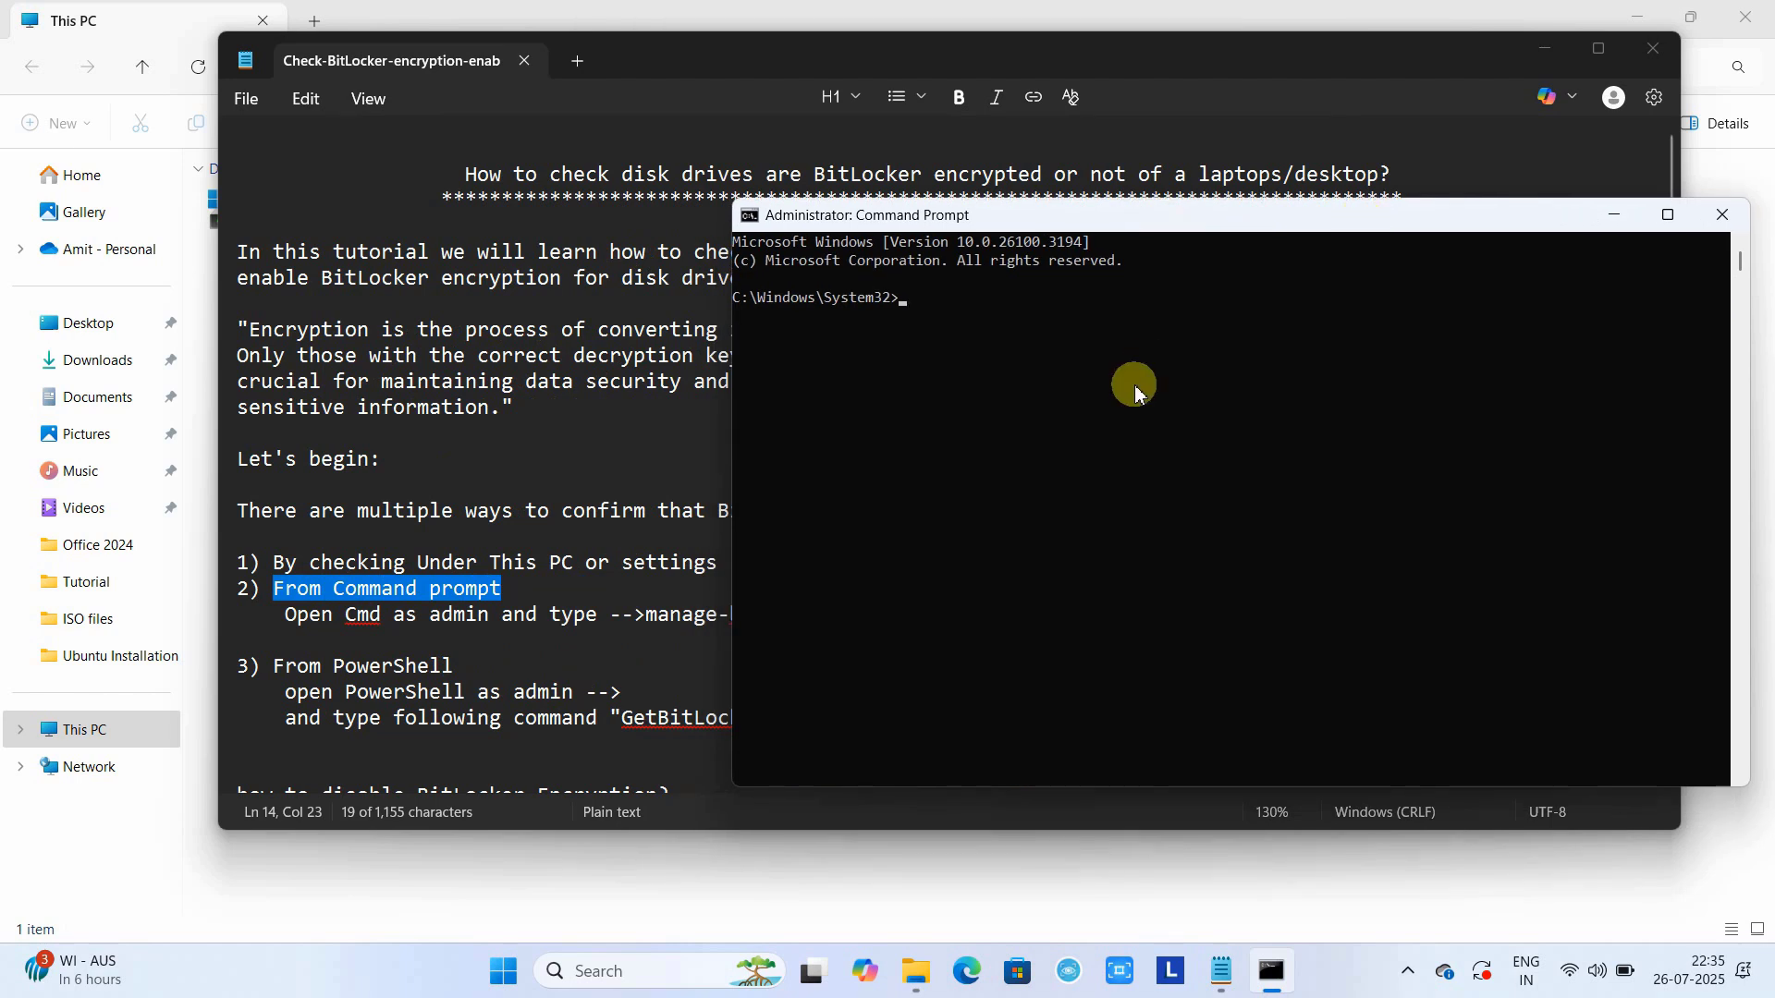
pyautogui.keyDown('ctrl'); pyautogui.scroll(2, 1135, 402); pyautogui.keyUp('ctrl')
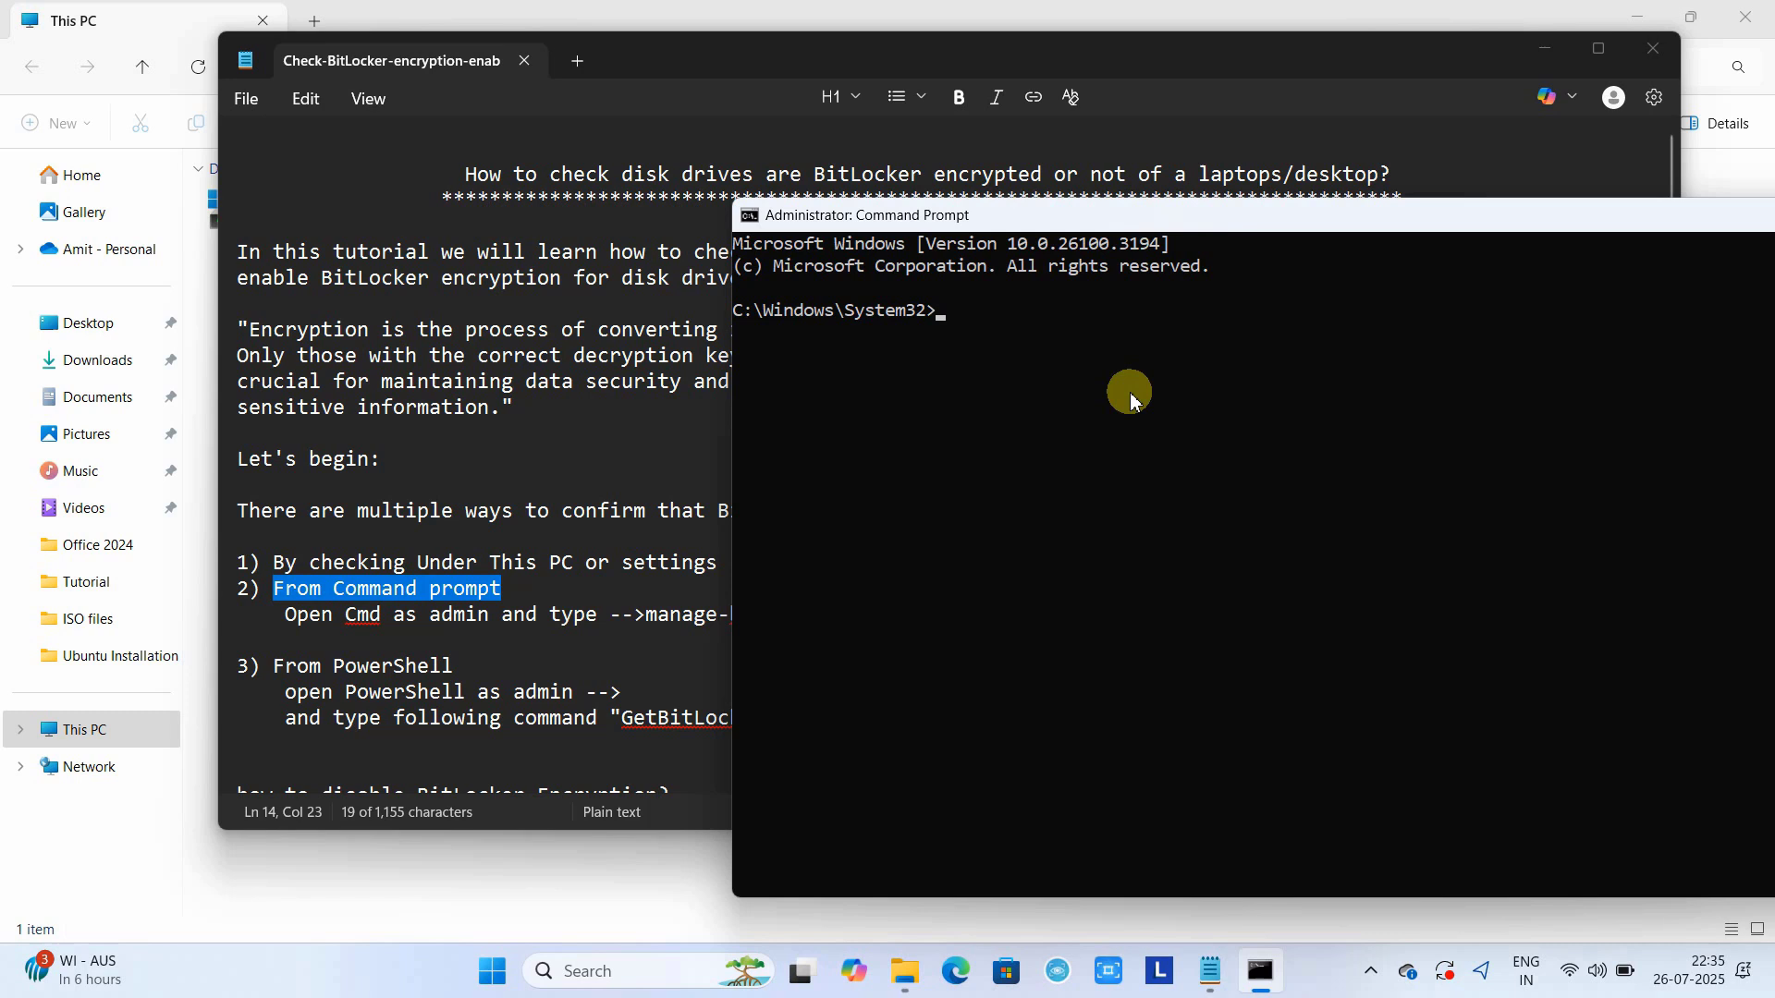
pyautogui.moveTo(1202, 216); pyautogui.dragTo(1368, 331)
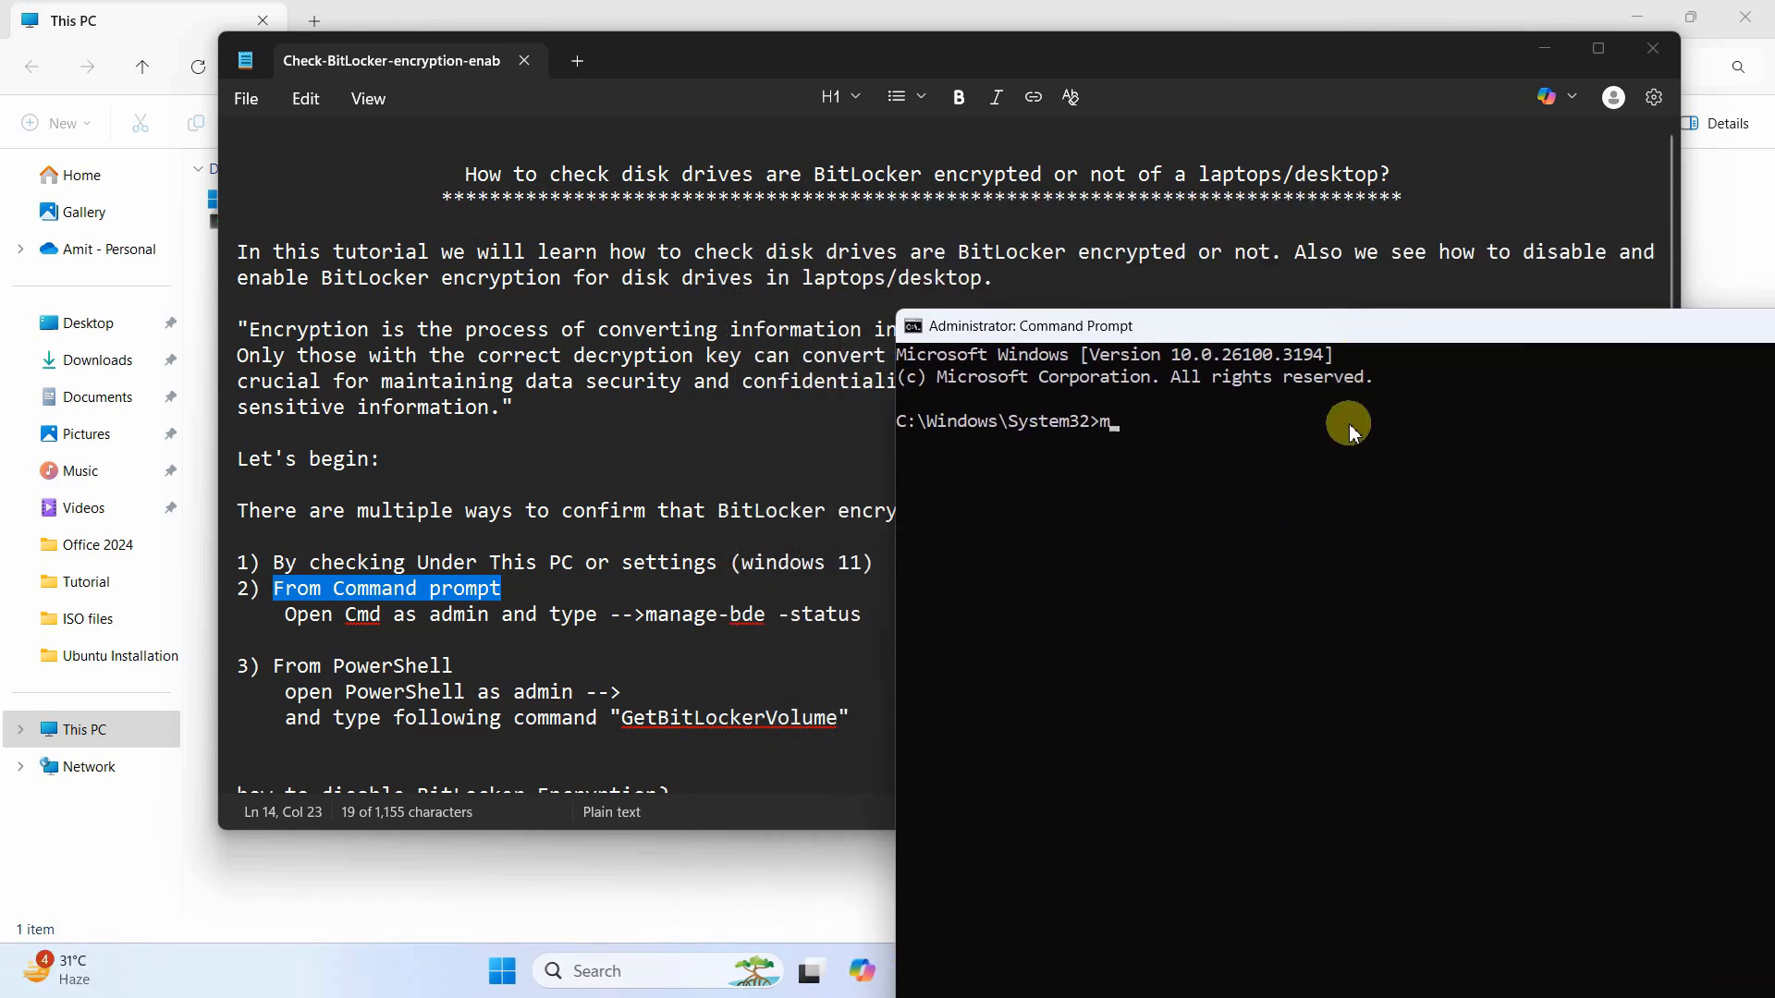
pyautogui.write('manage')
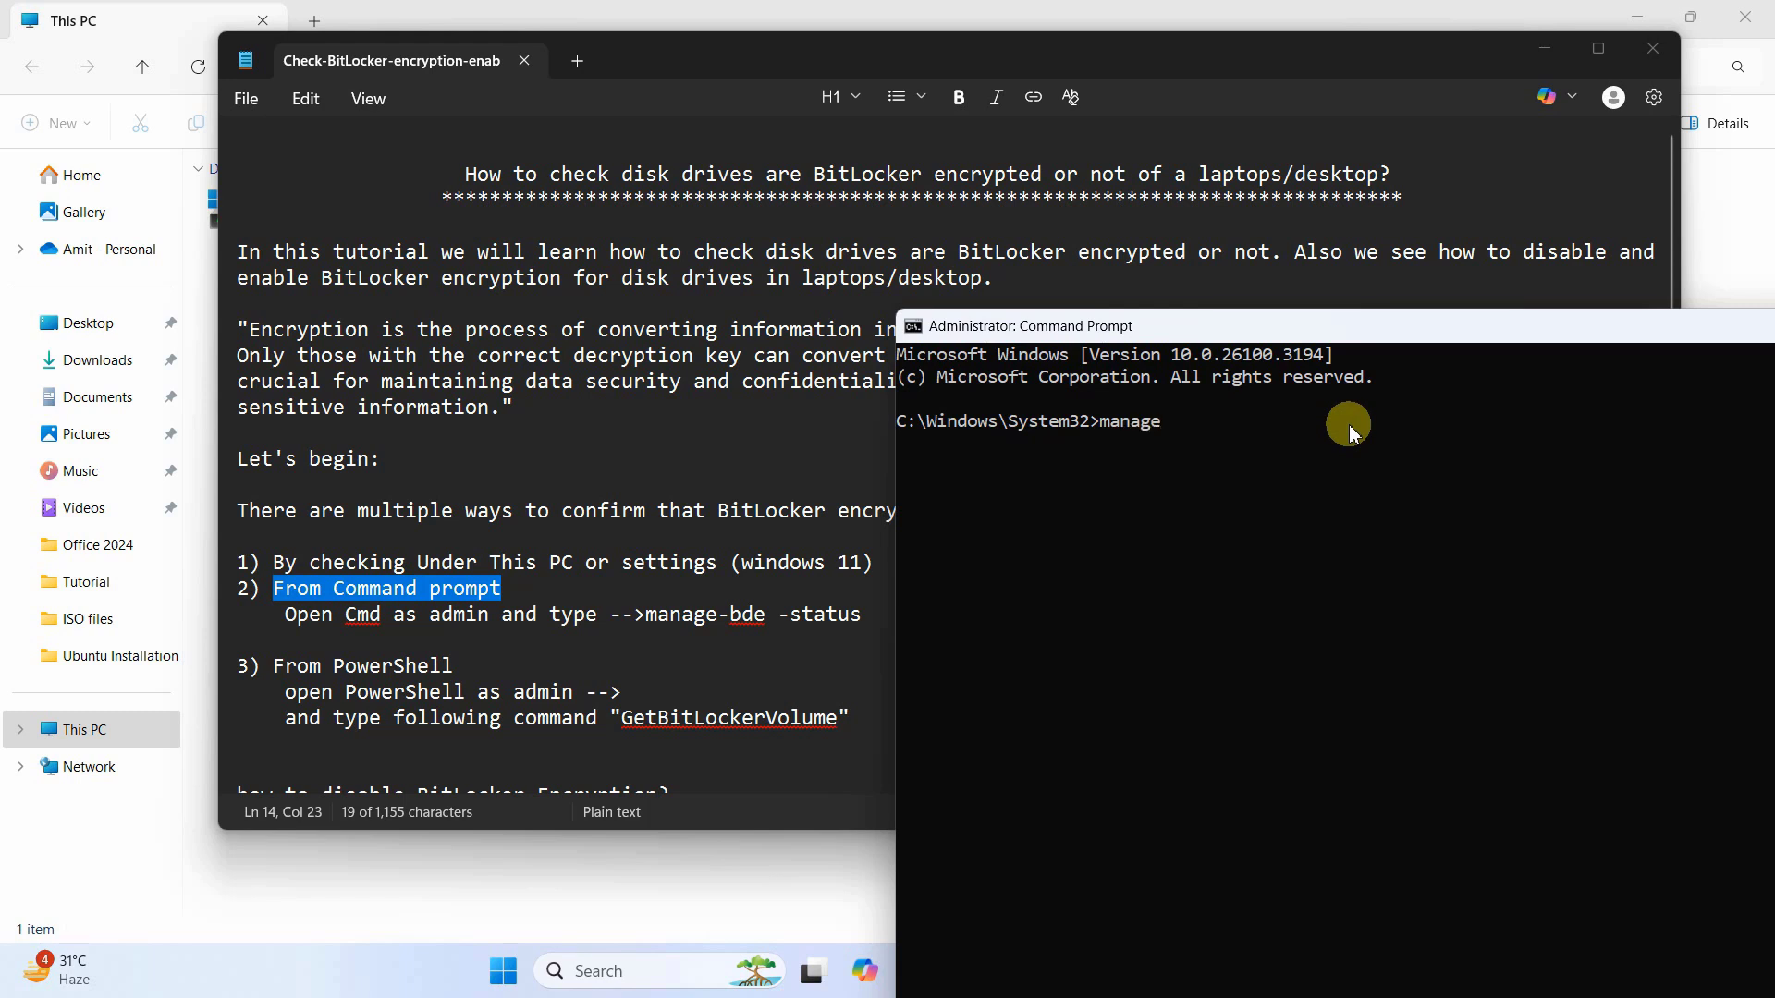
pyautogui.write('-bde -status')
# Run manage-bde -status and mark the Protection Status line showing drive C: Protection On
pyautogui.press('Return')
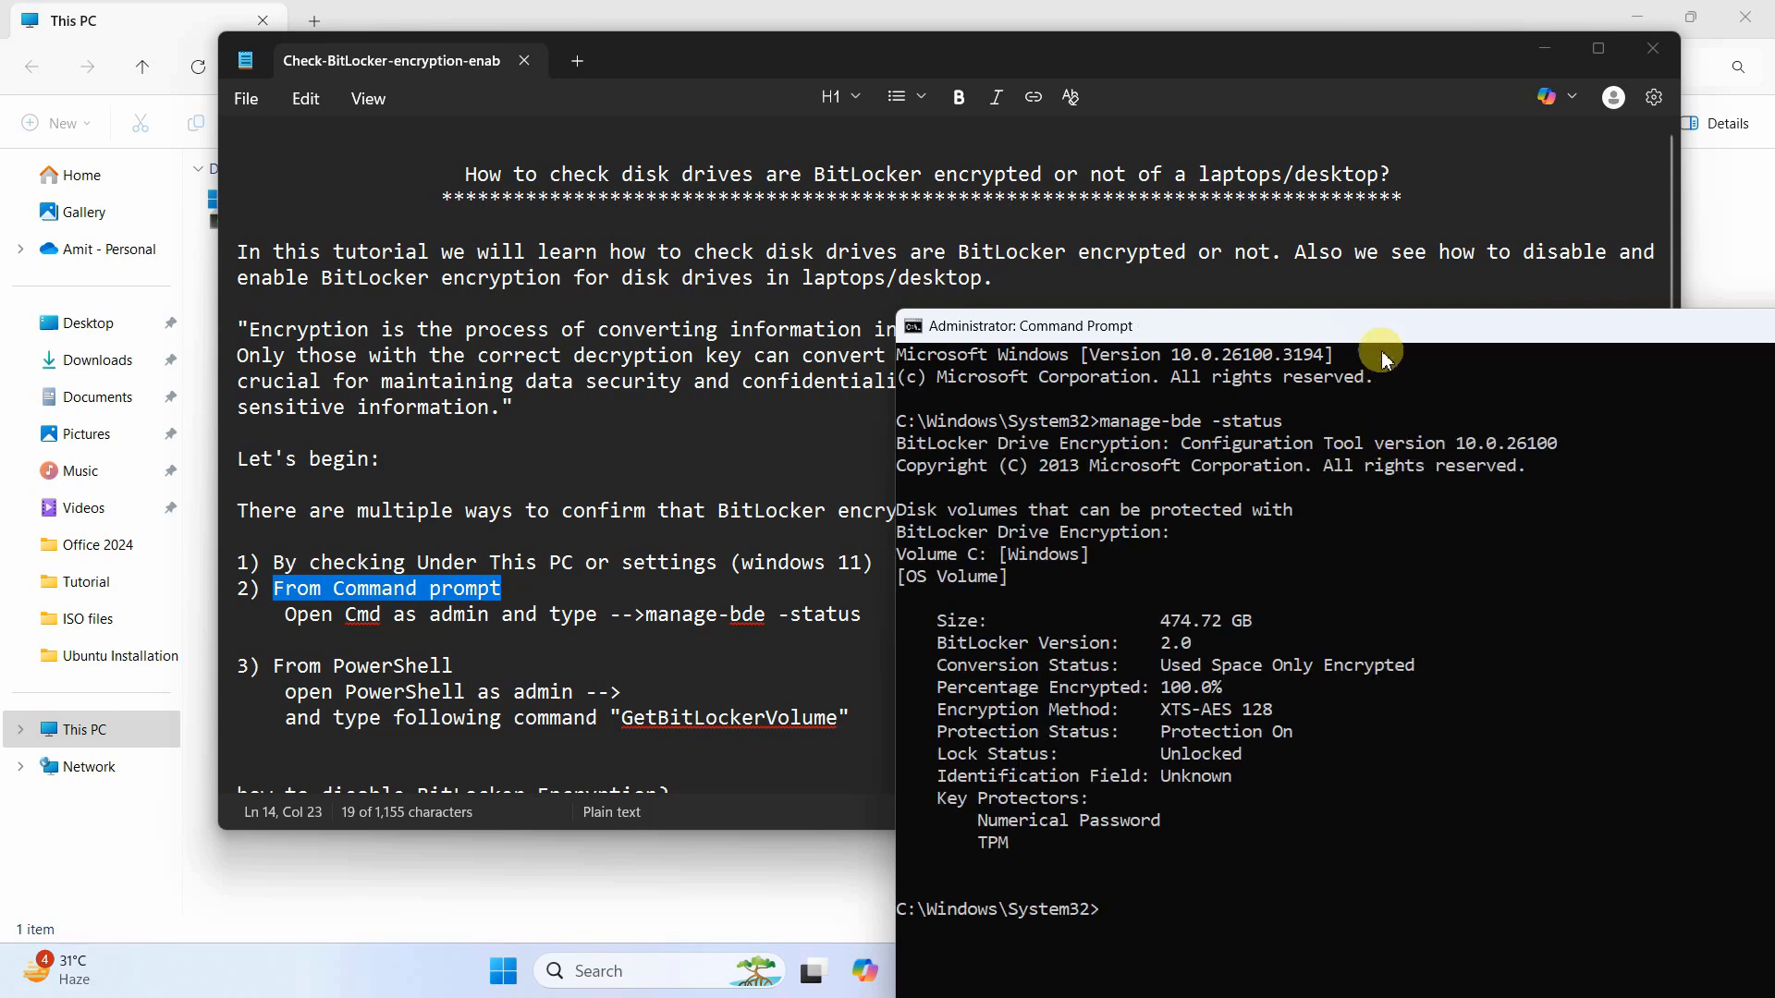
pyautogui.moveTo(1383, 329); pyautogui.dragTo(1367, 230)
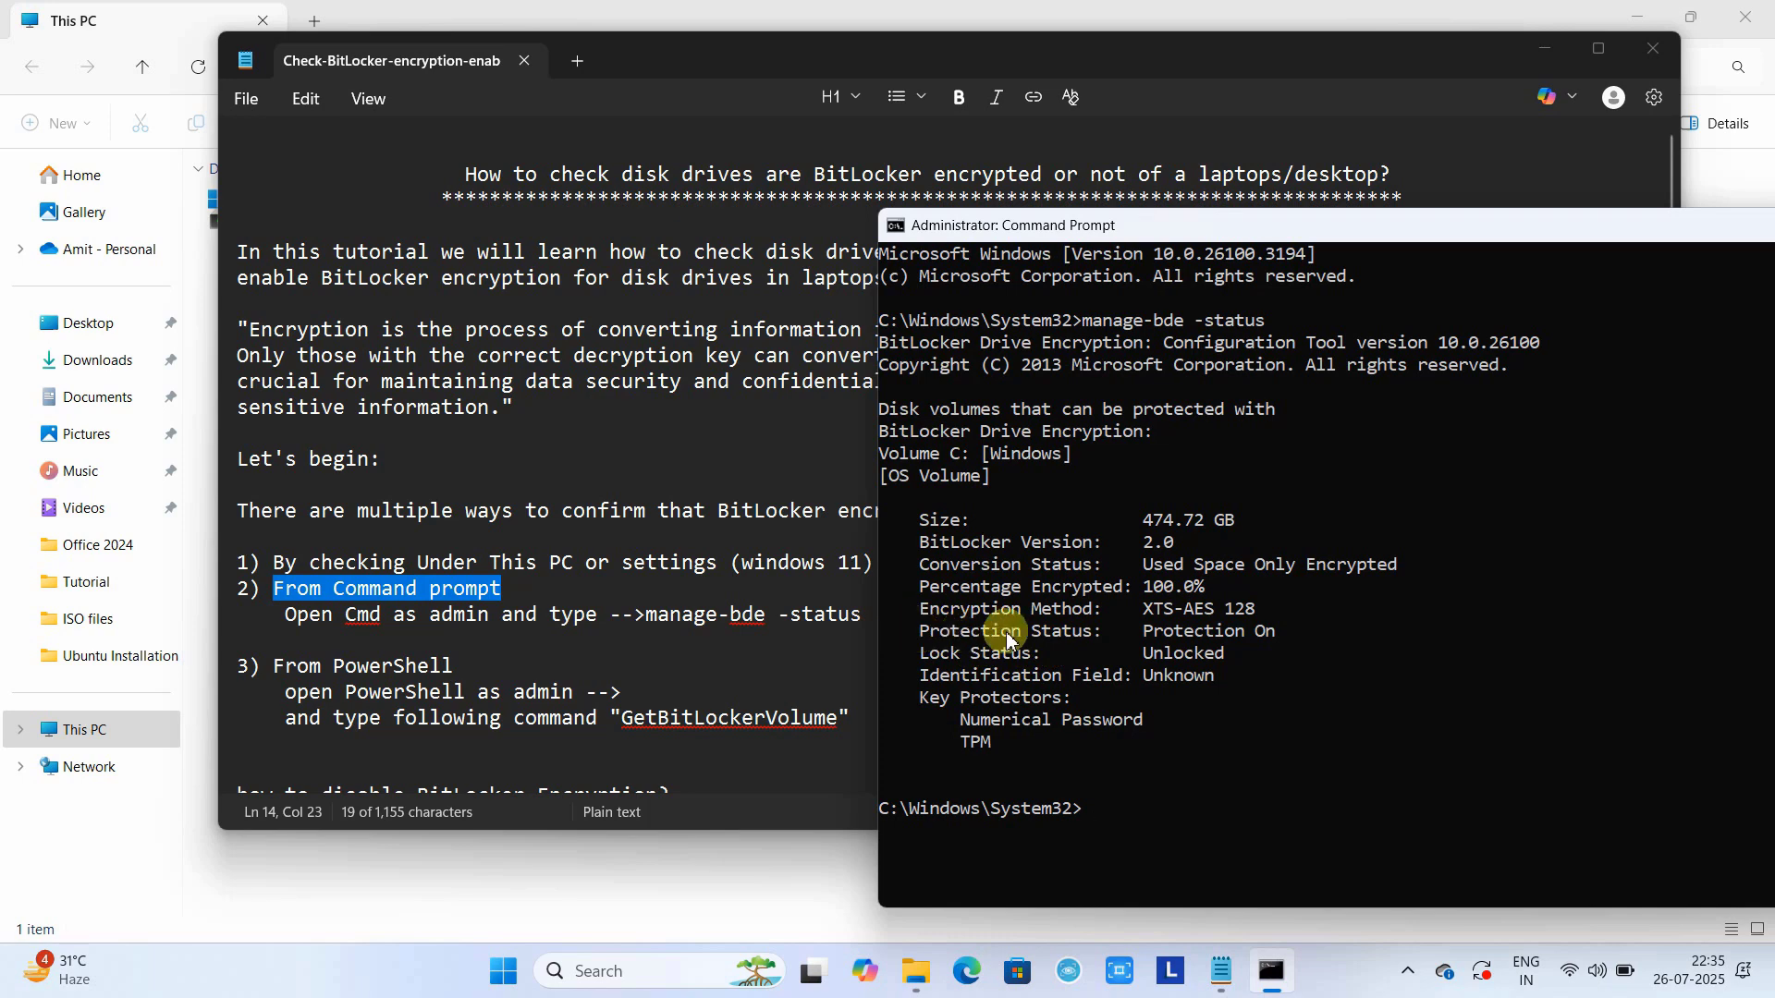
pyautogui.moveTo(922, 634); pyautogui.dragTo(1274, 635)
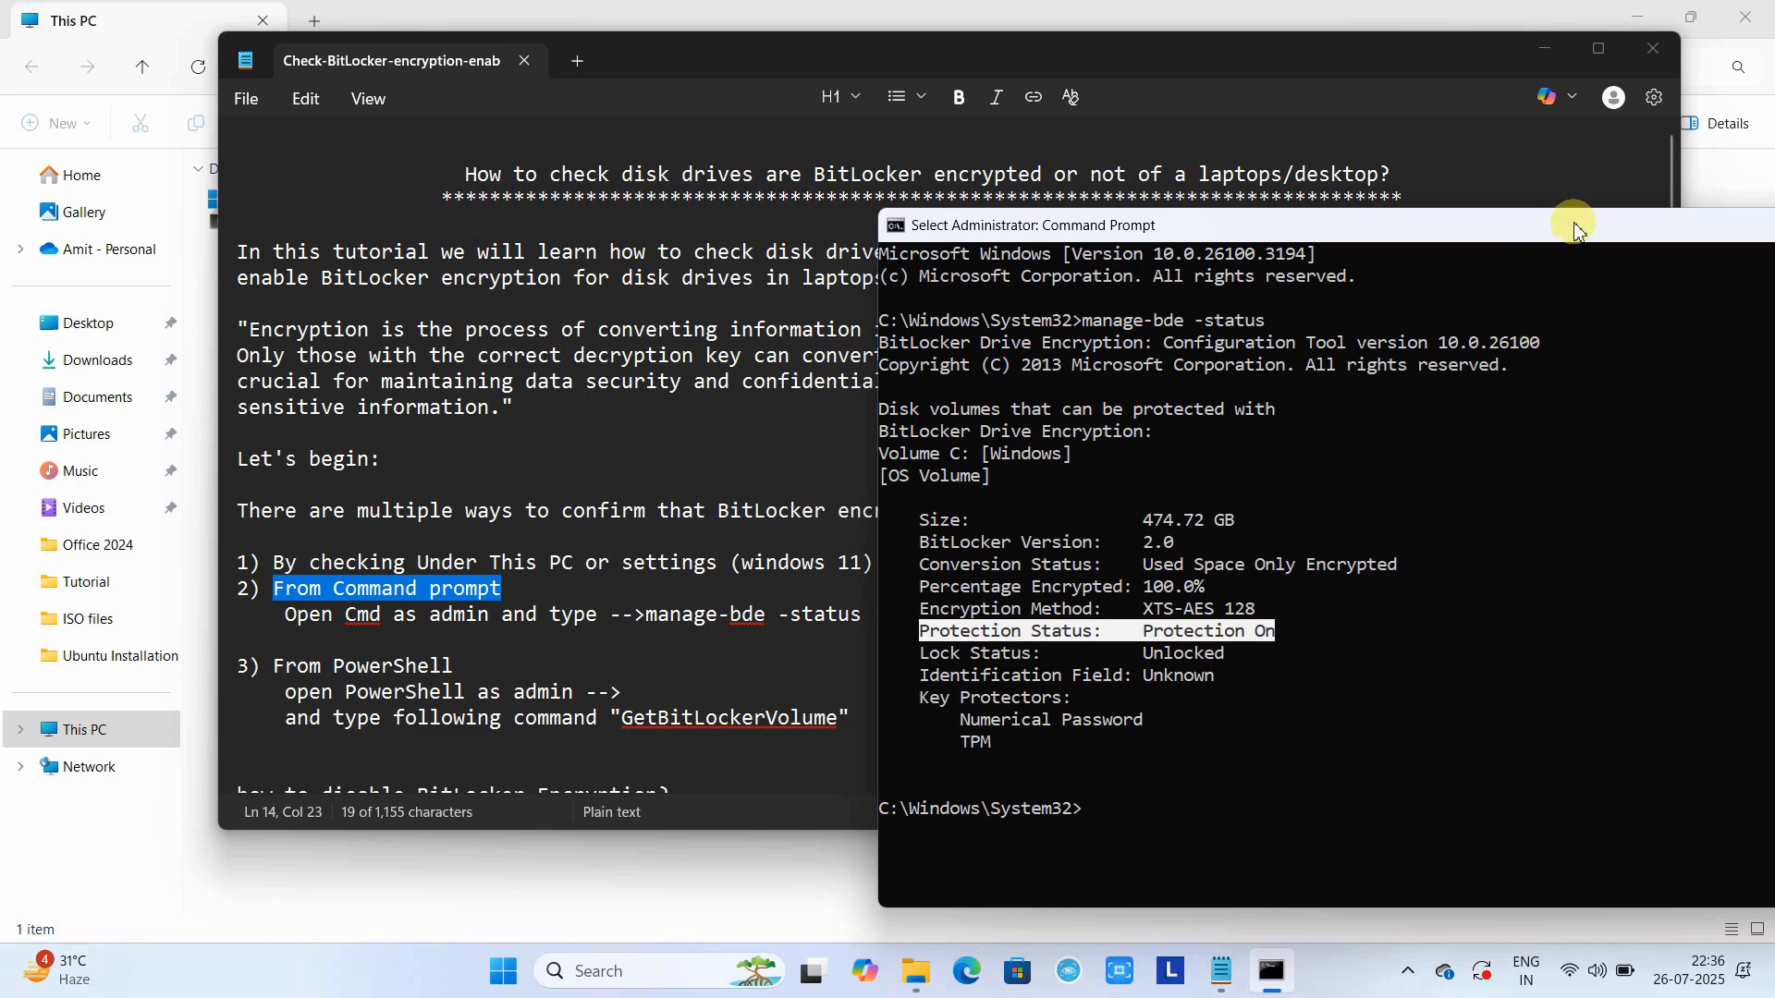
pyautogui.moveTo(1574, 231); pyautogui.dragTo(1191, 226)
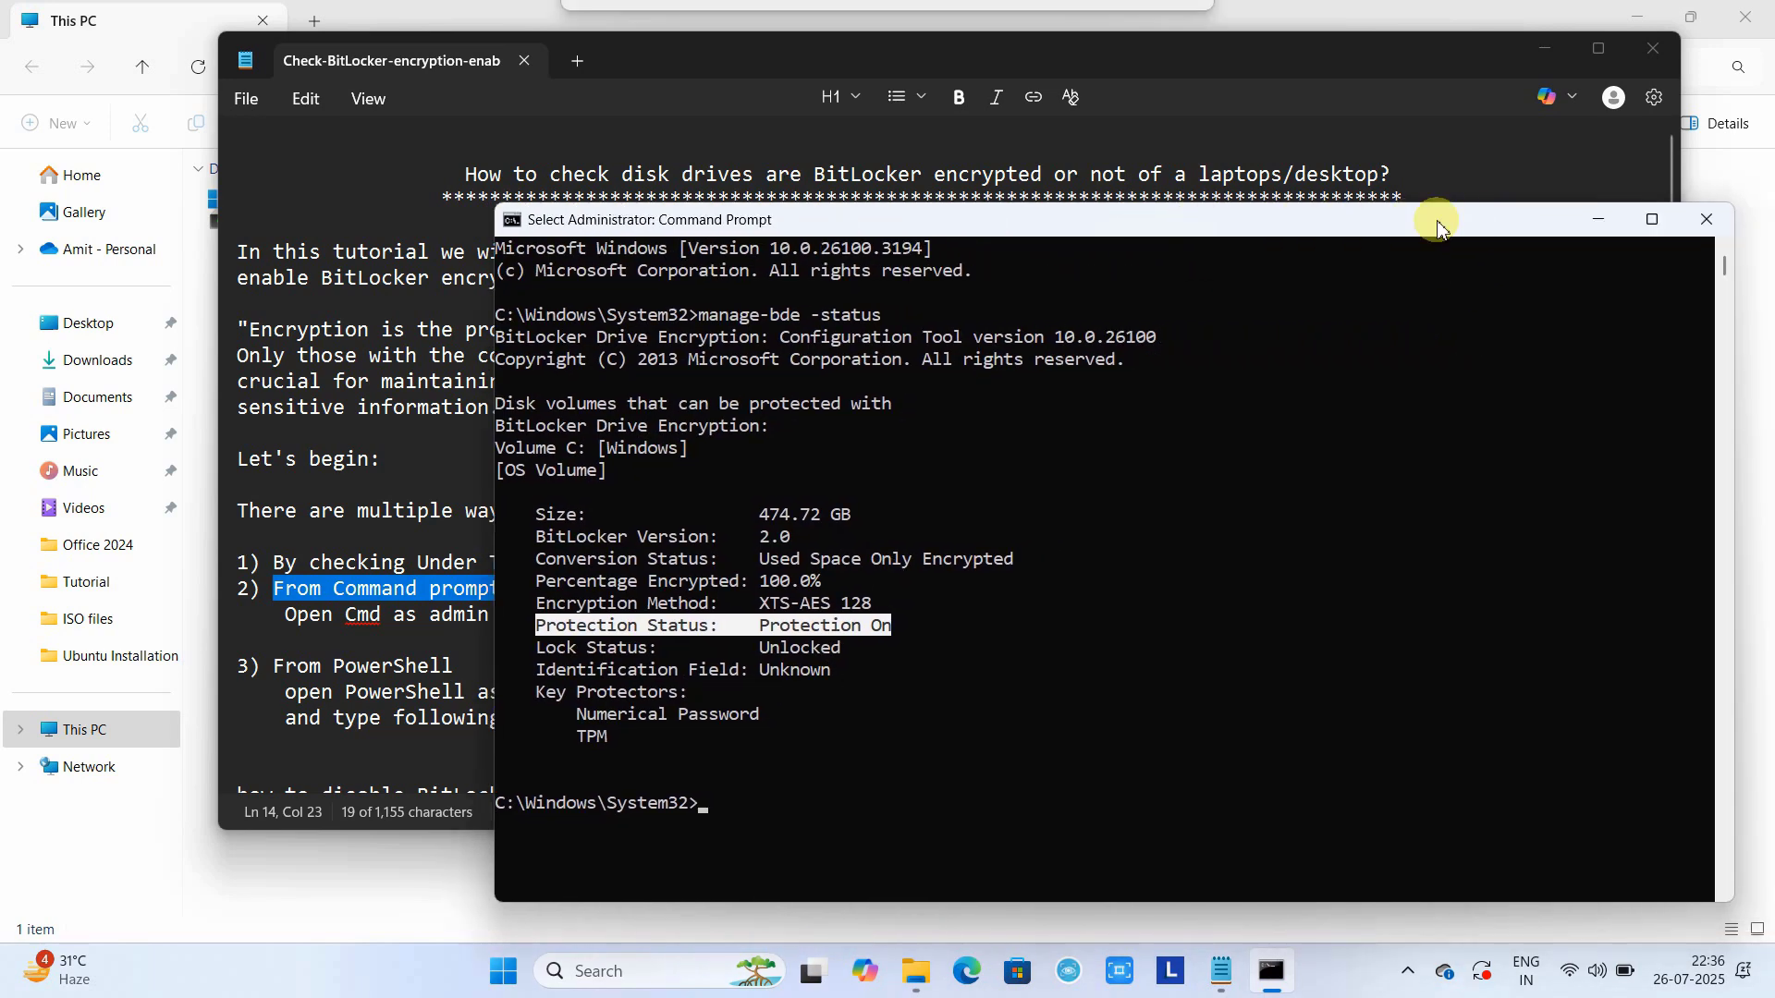
# Close Command Prompt and select the word PowerShell in step 3 of the notes
pyautogui.click(1707, 219)
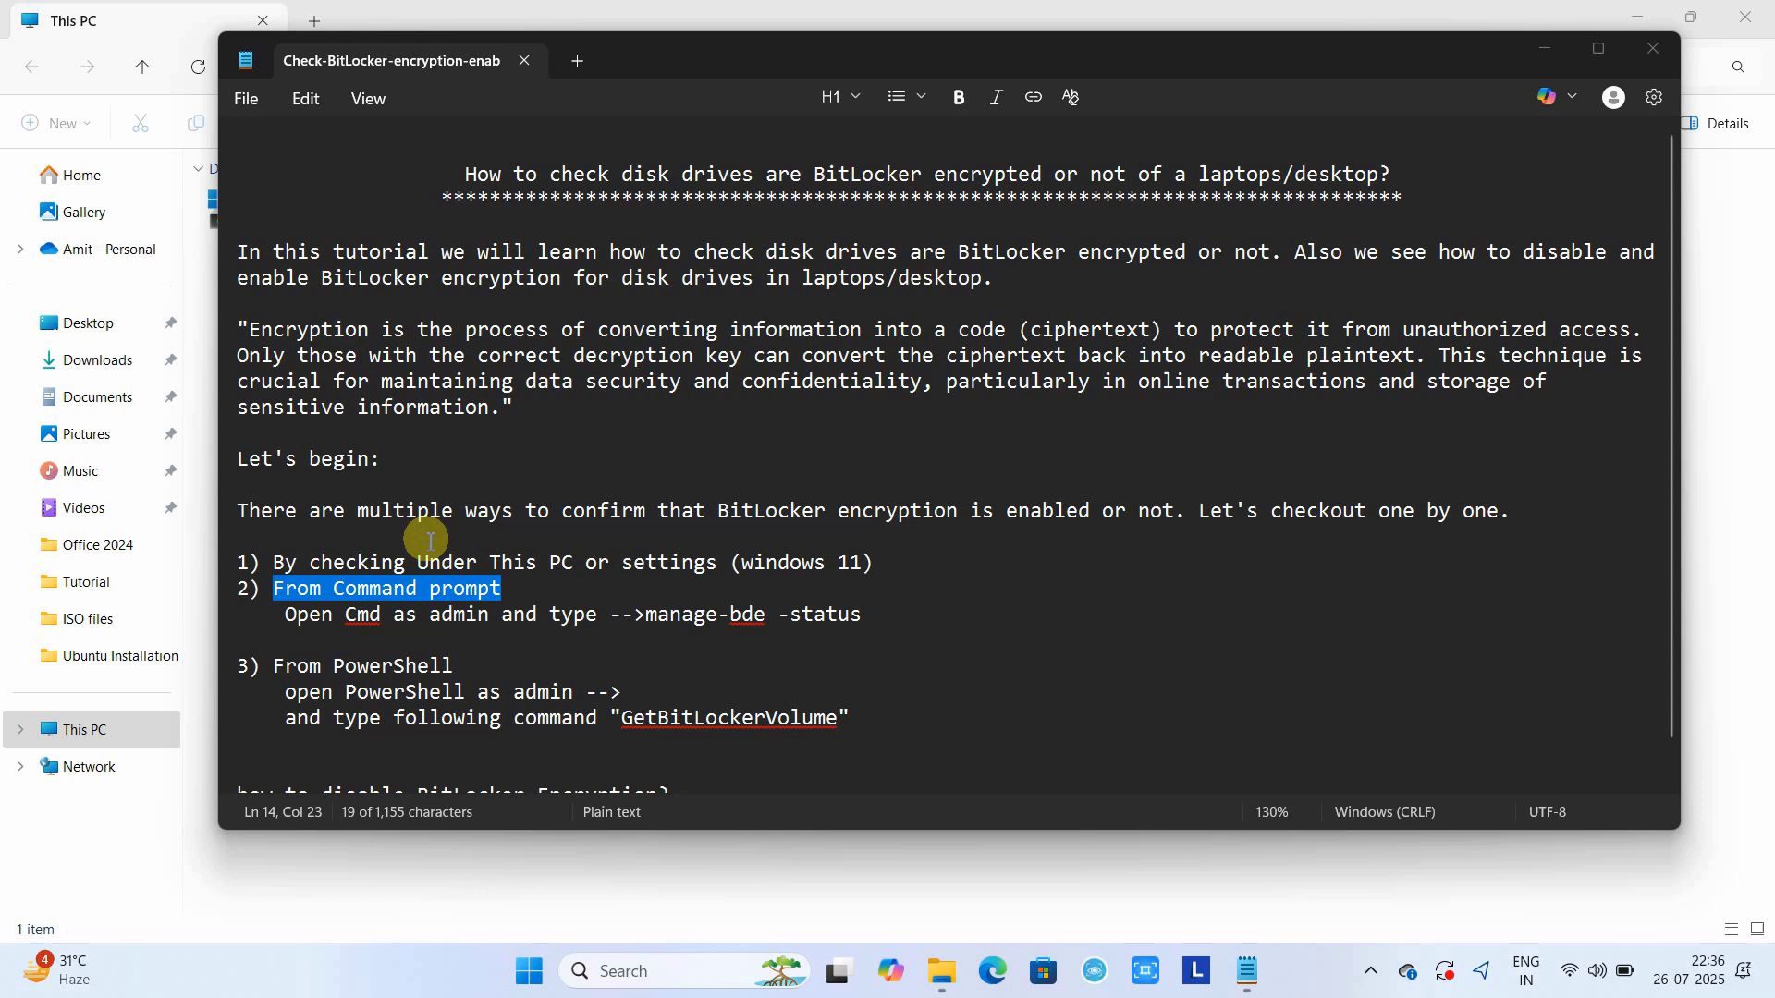
pyautogui.click(268, 664)
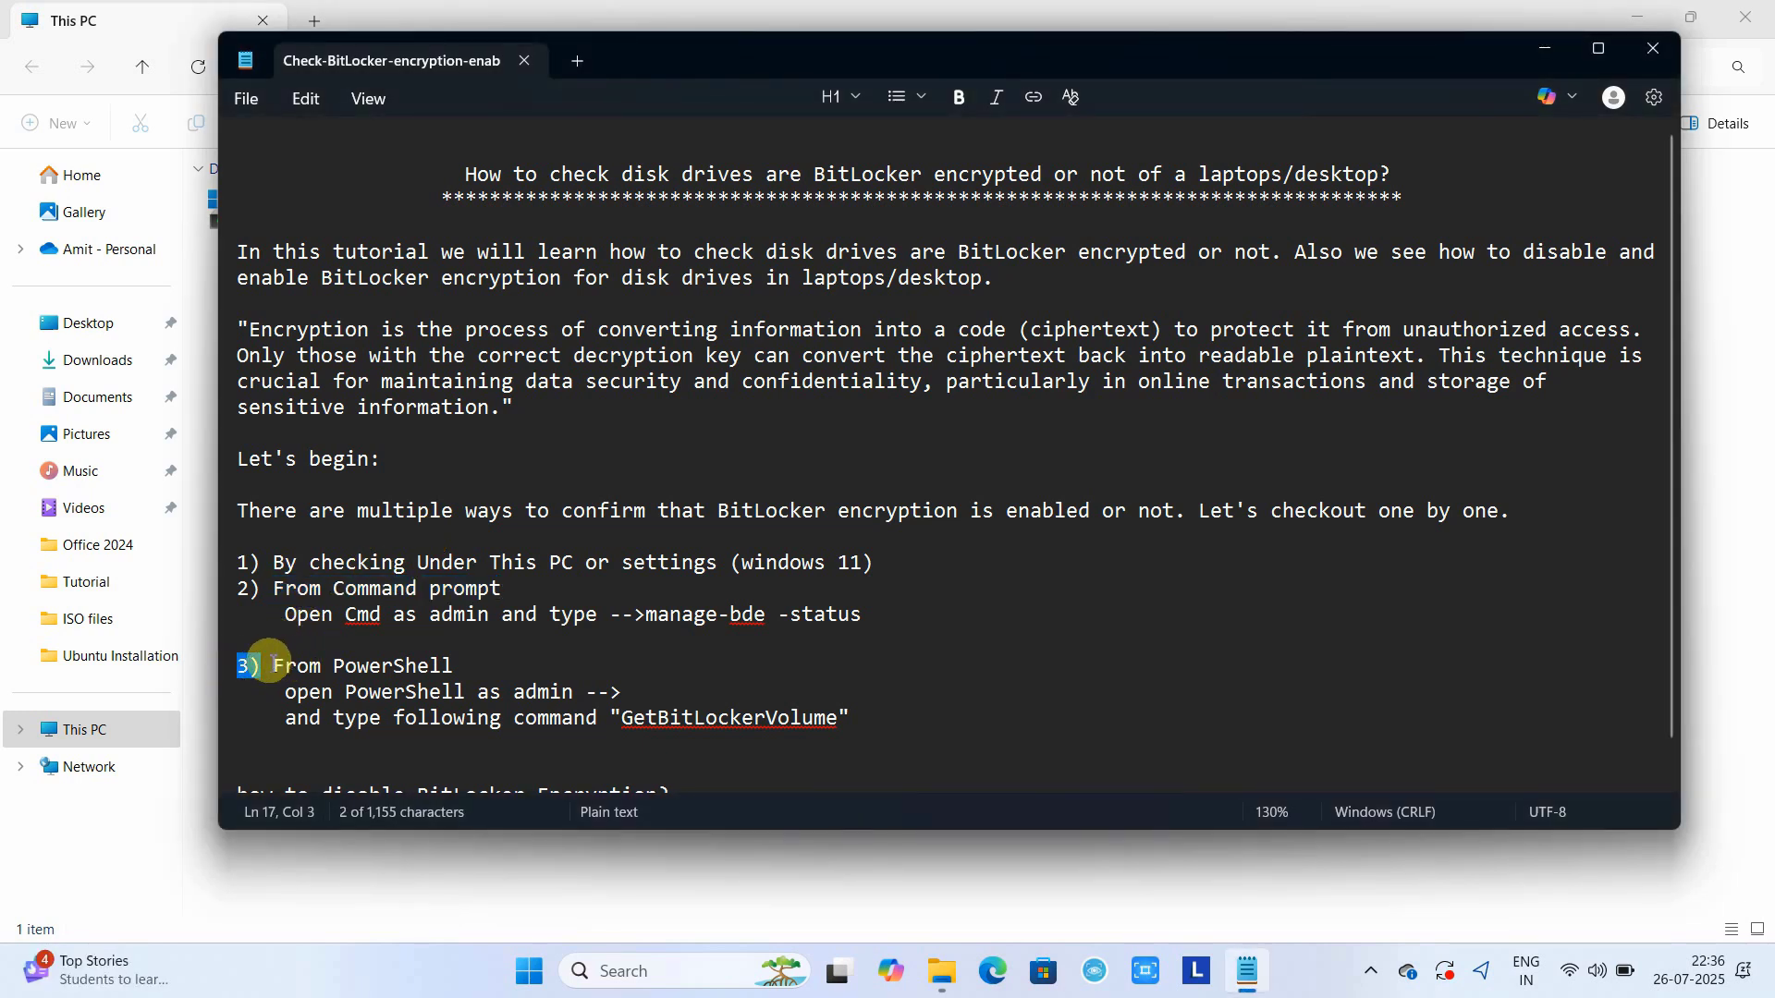
pyautogui.moveTo(292, 666); pyautogui.dragTo(446, 666)
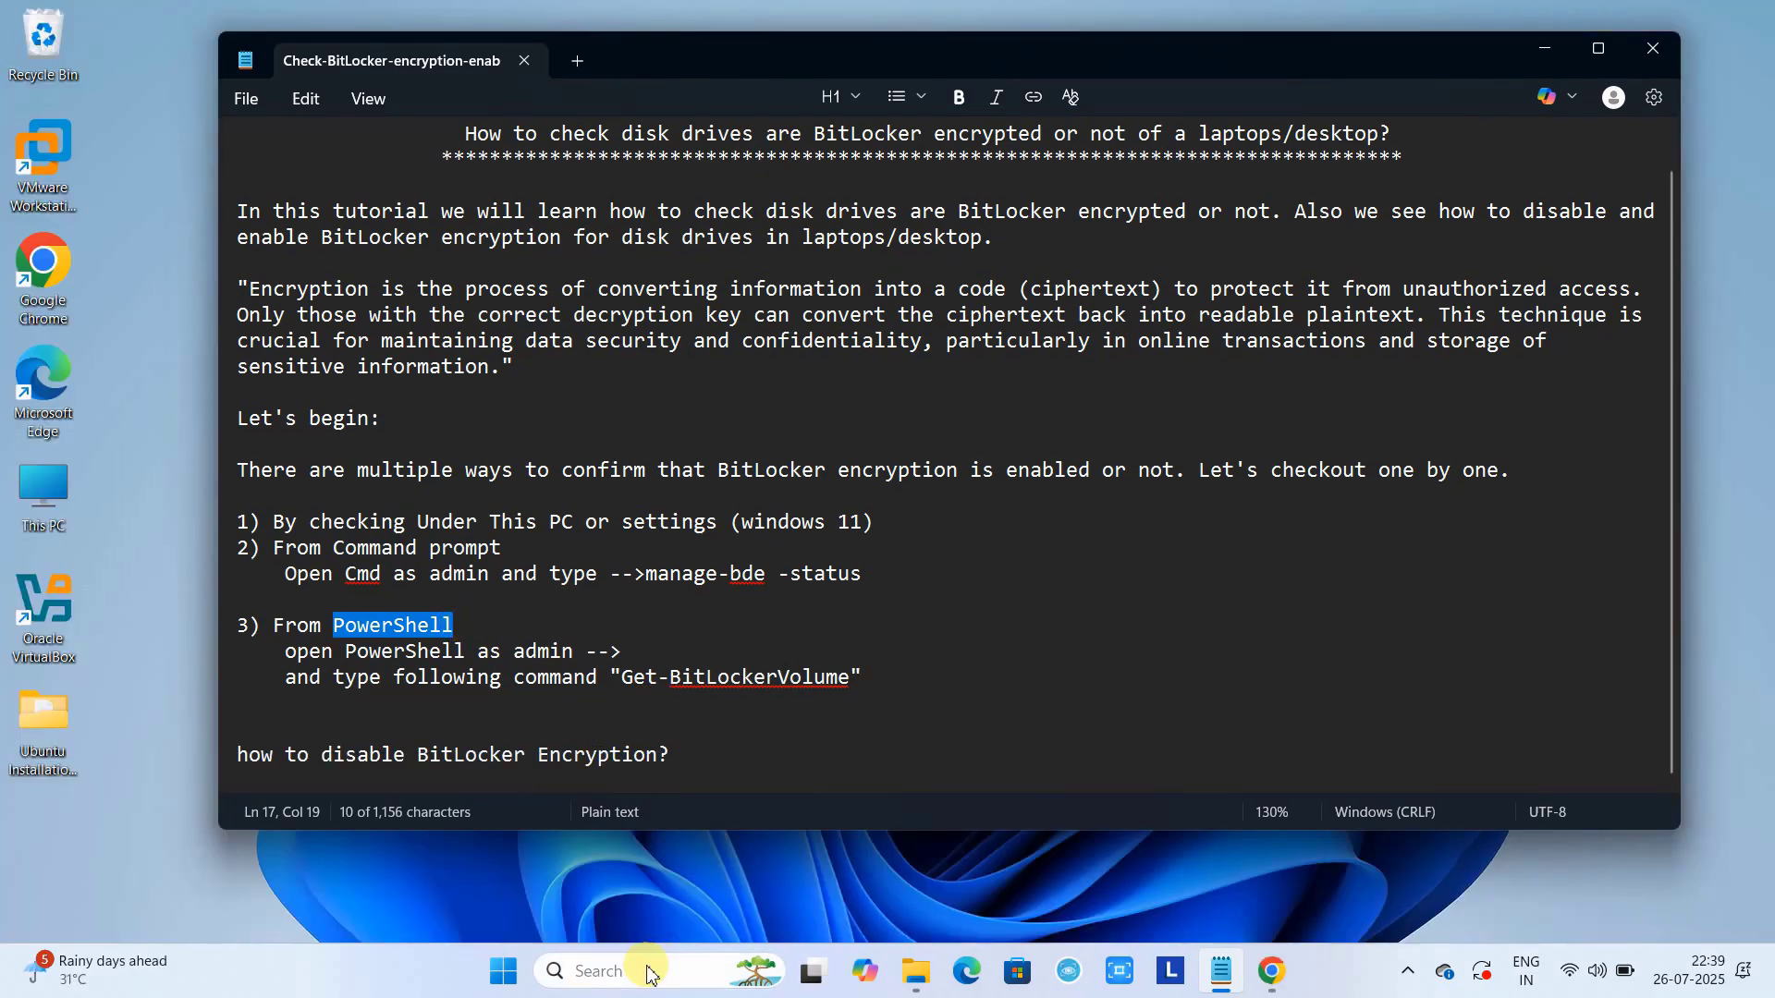
# Launch Windows PowerShell as administrator from Windows search
pyautogui.click(650, 973)
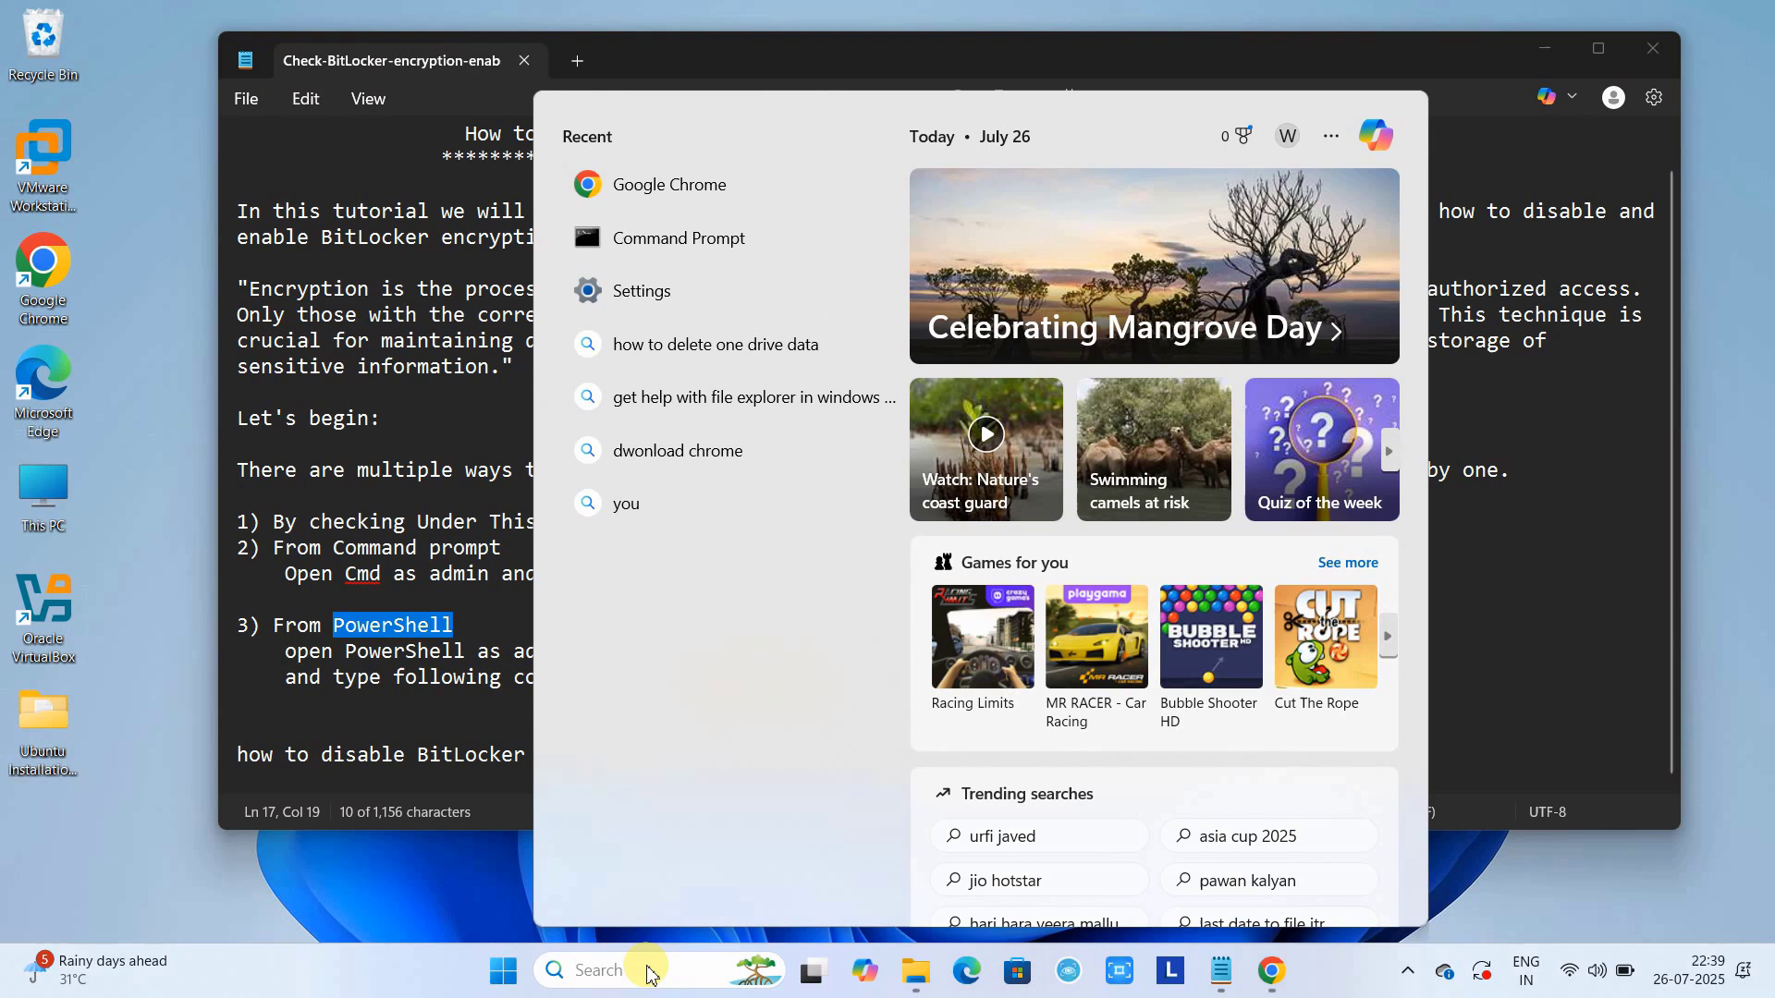
pyautogui.write('powershell')
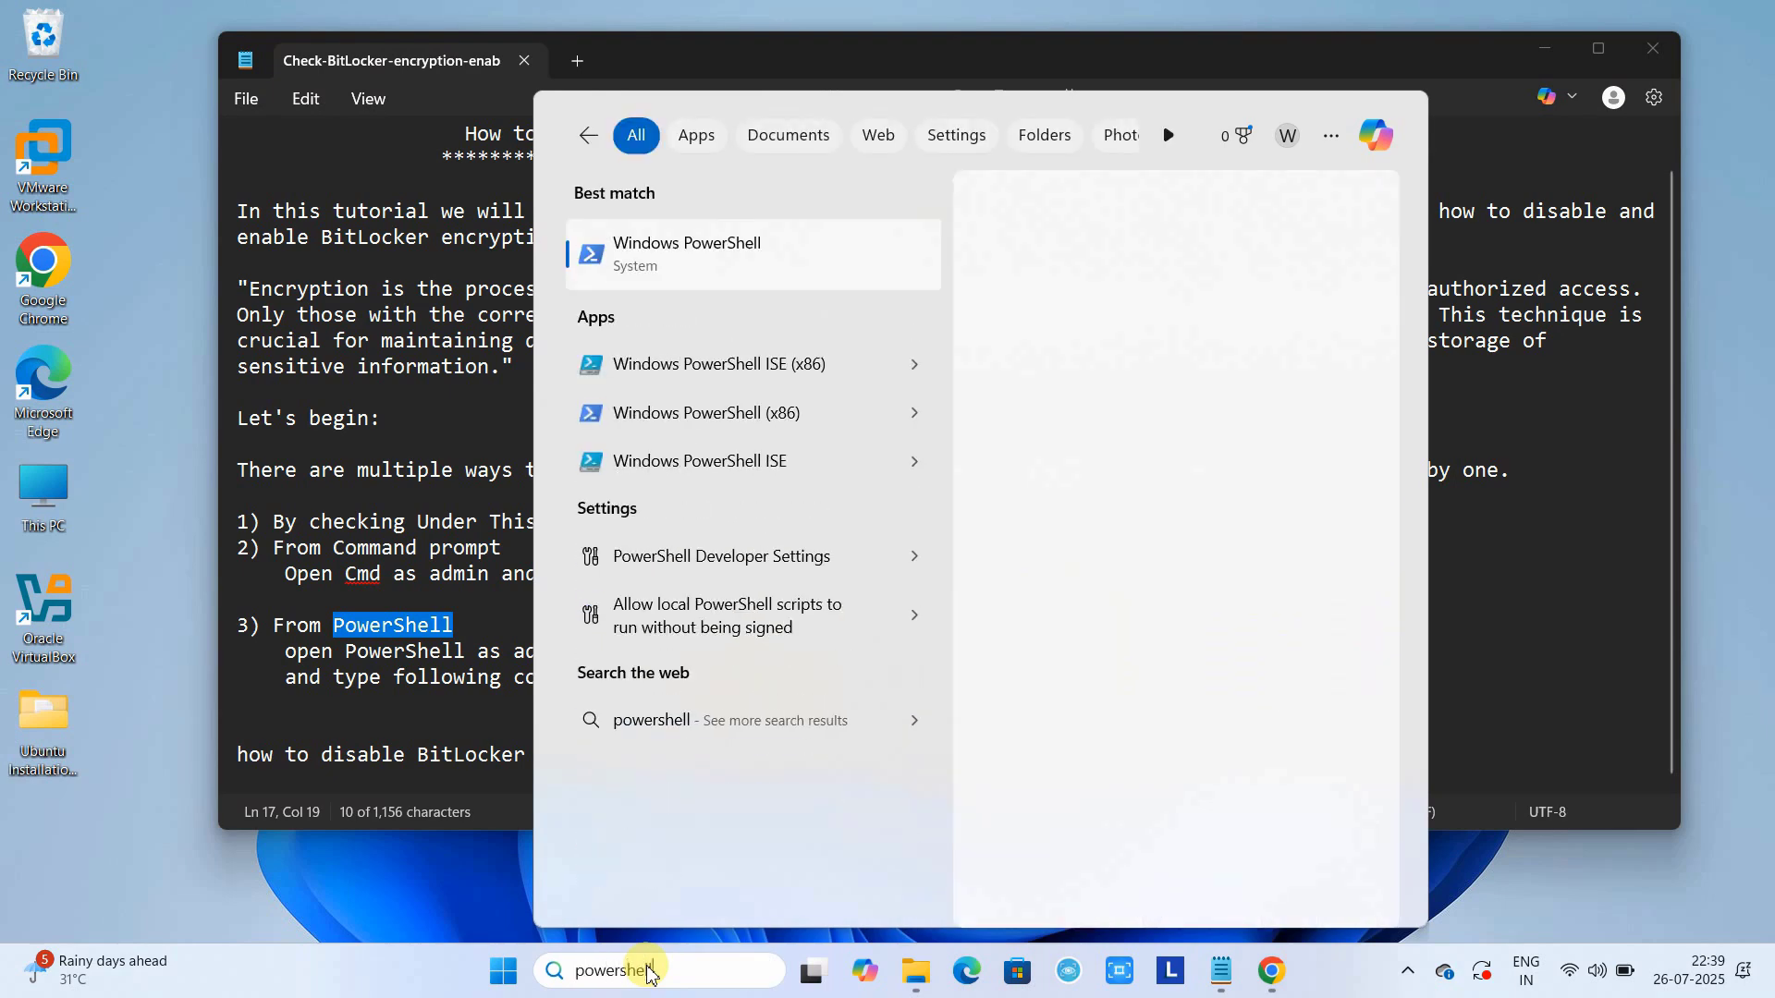
pyautogui.rightClick(685, 270)
pyautogui.click(740, 291)
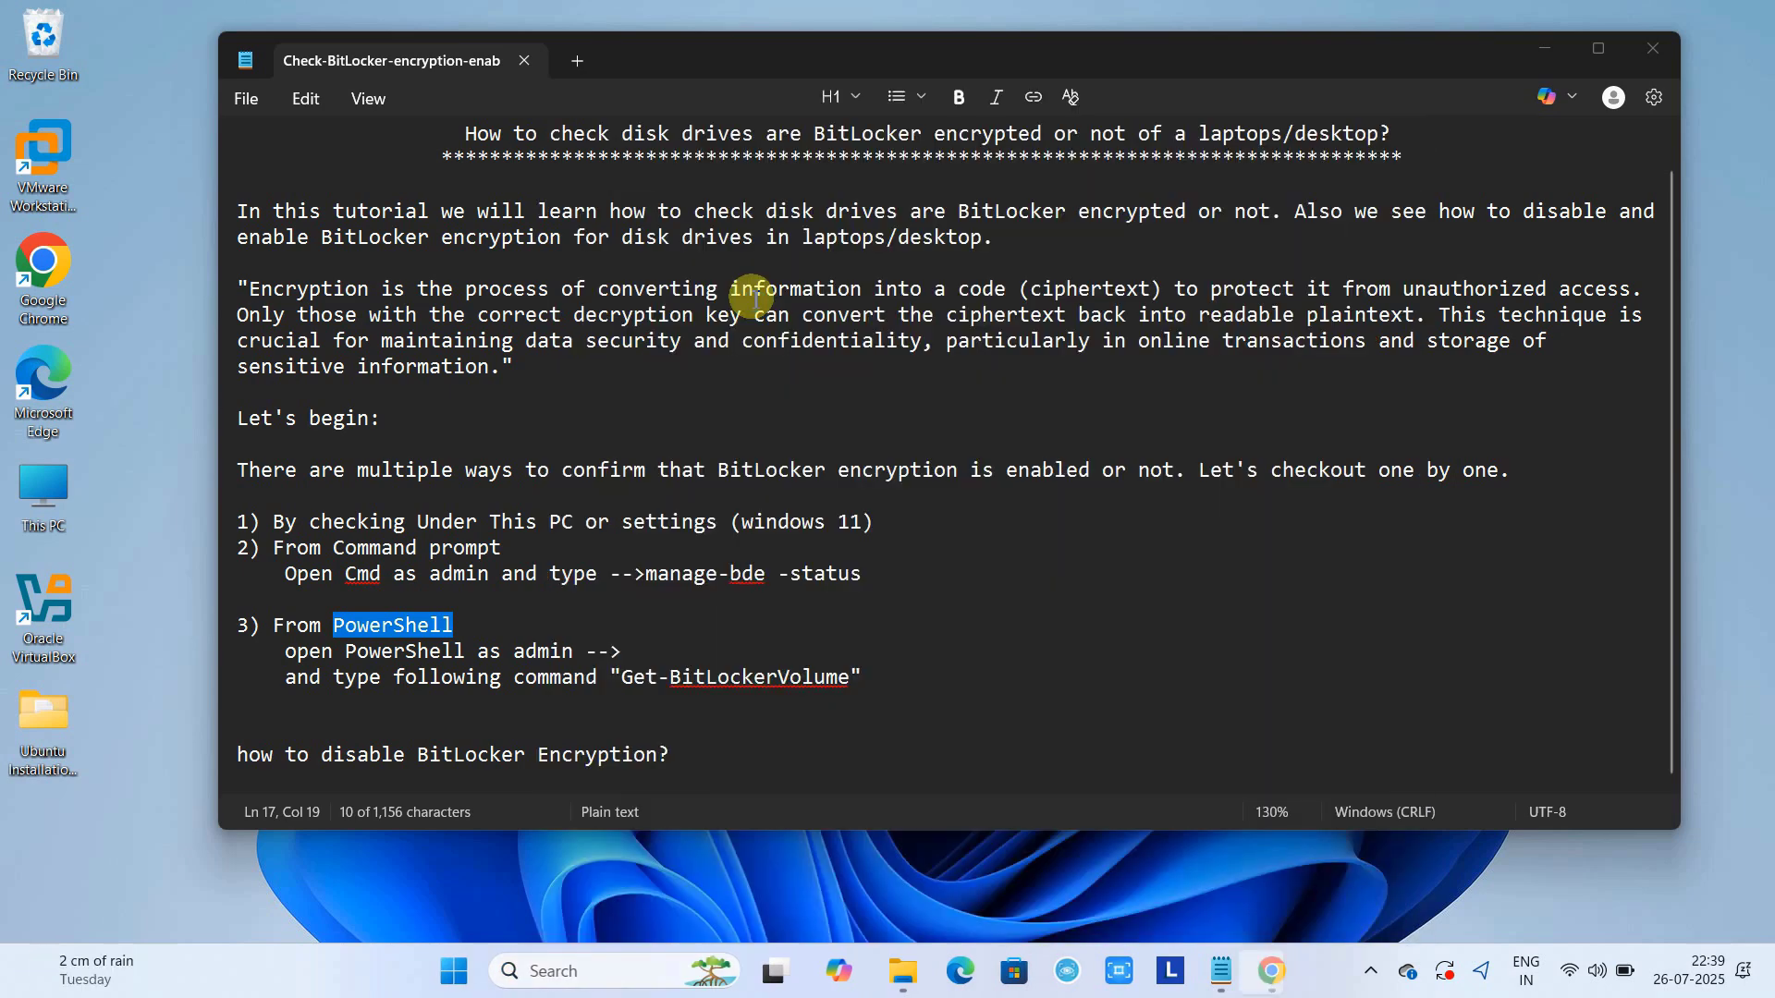
# Approve UAC, move and enlarge the PowerShell console, and enter get-bitlockervolume
pyautogui.click(803, 669)
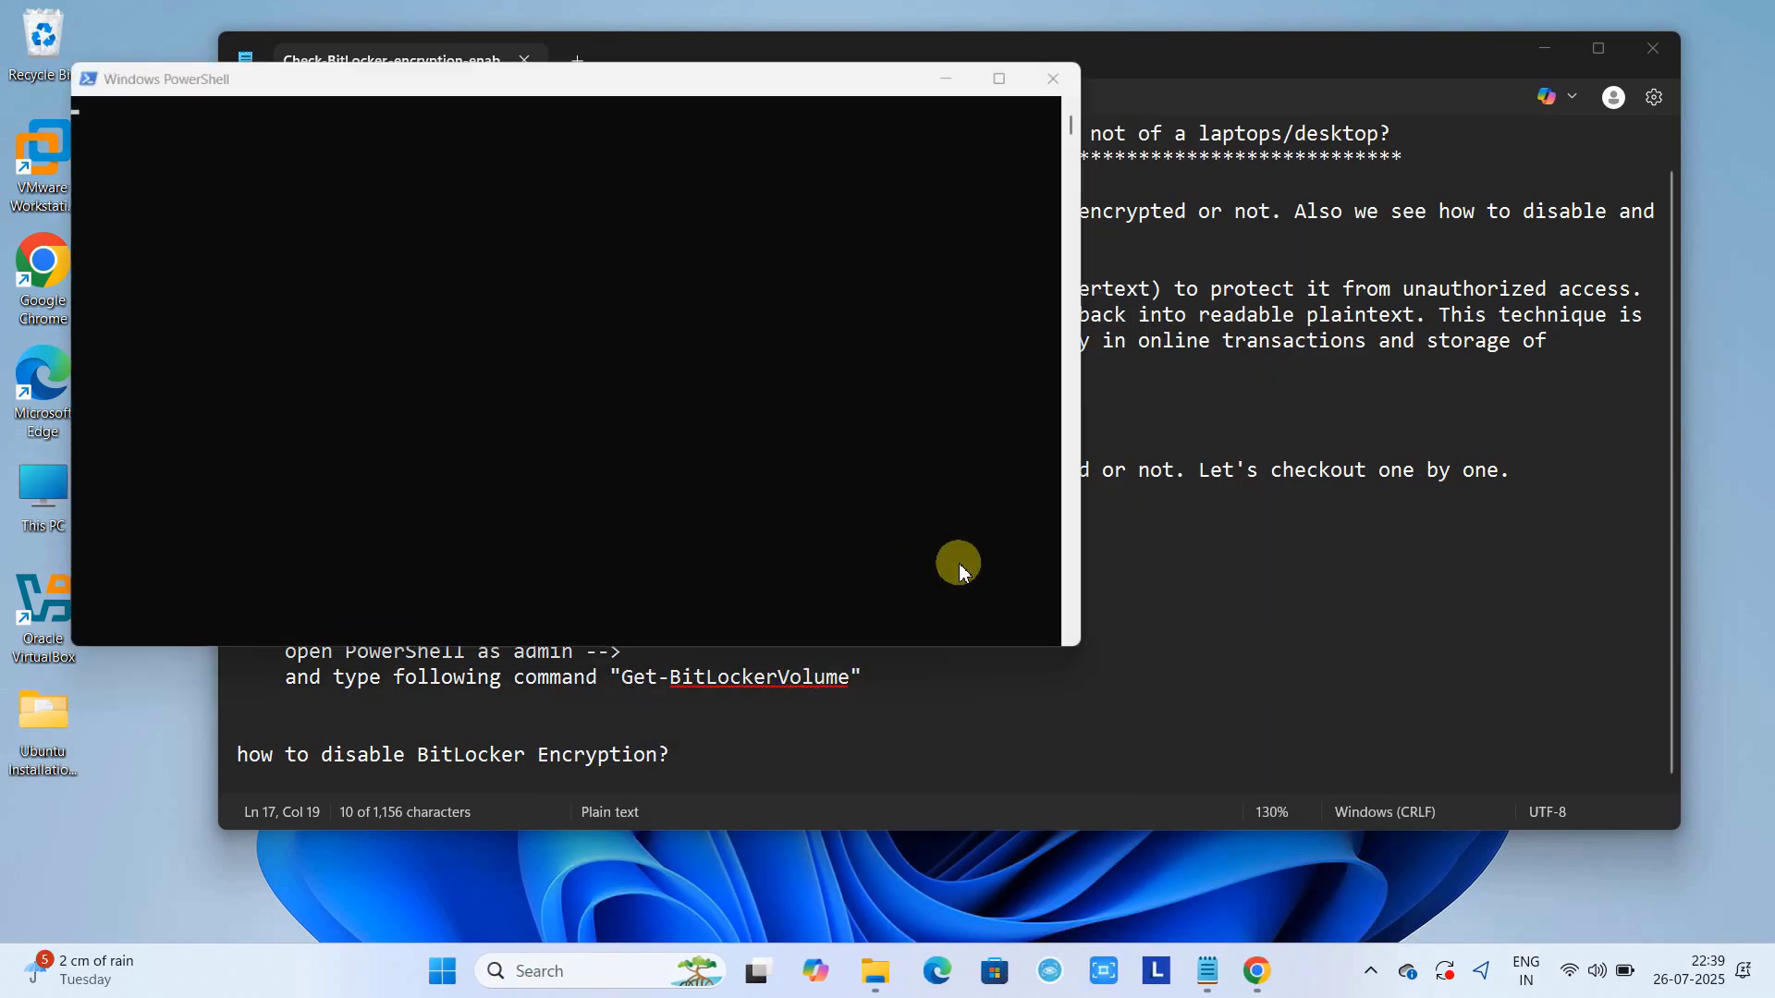
pyautogui.moveTo(702, 67); pyautogui.dragTo(1220, 237)
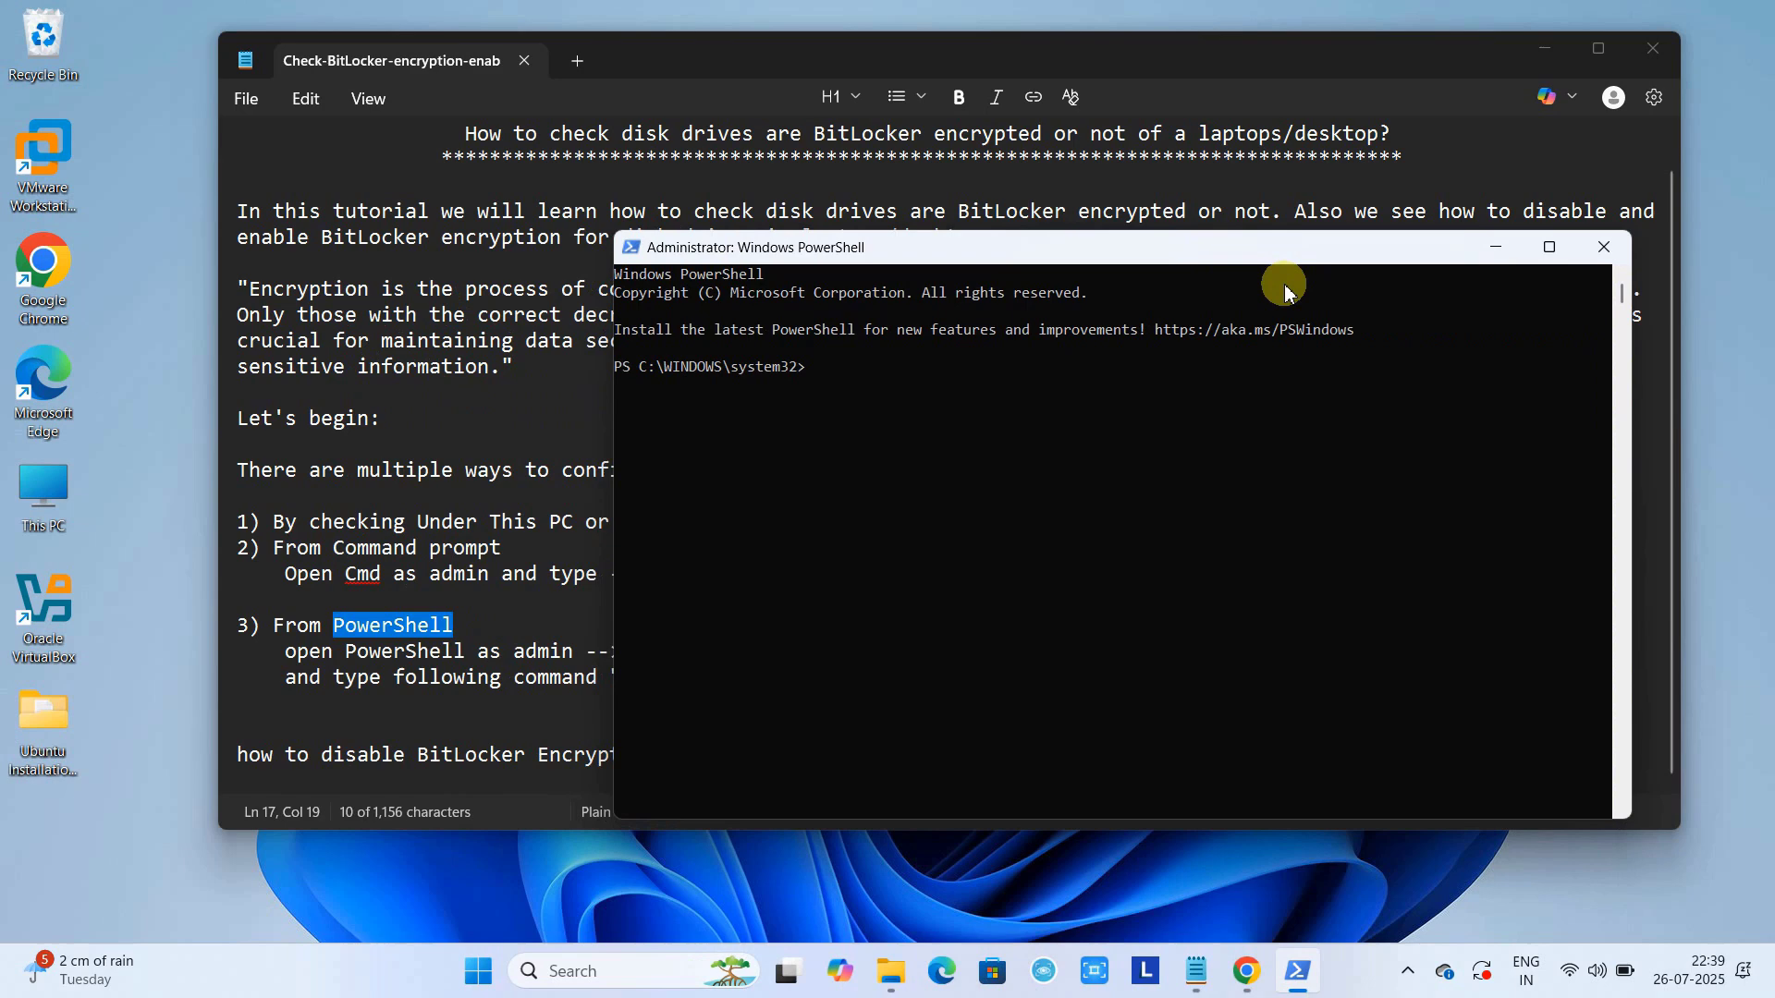
pyautogui.keyDown('ctrl'); pyautogui.scroll(3, 1122, 498); pyautogui.keyUp('ctrl')
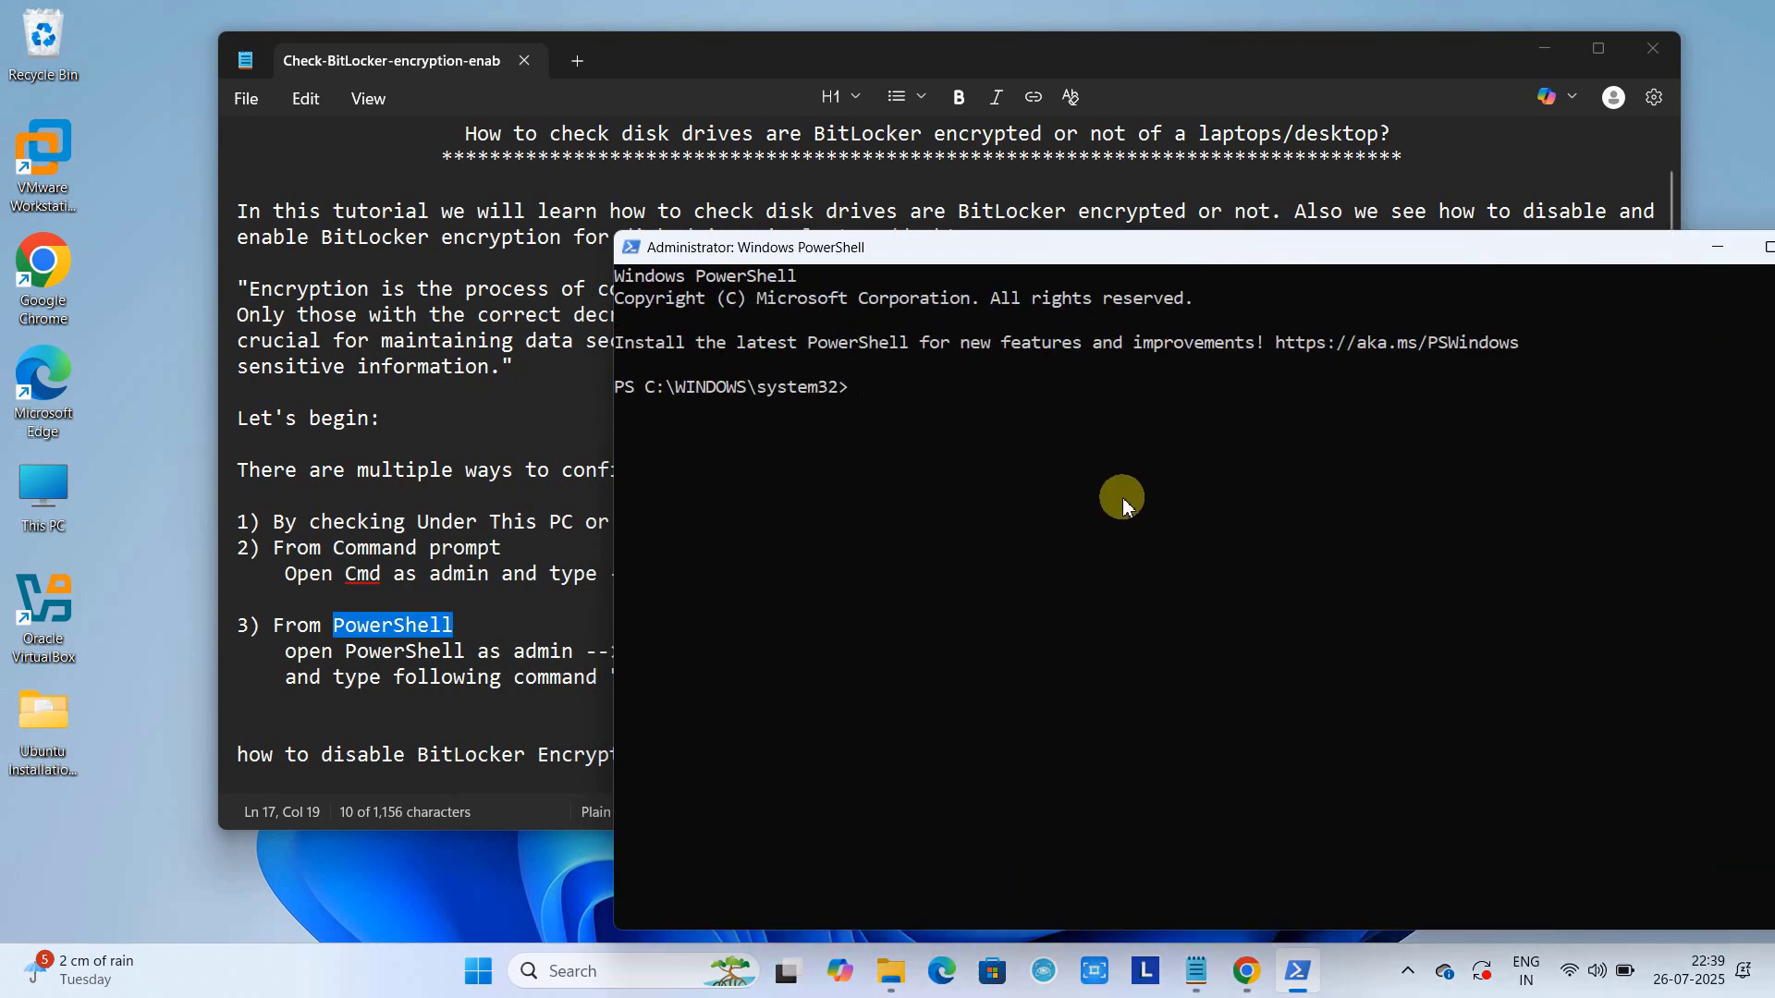
pyautogui.keyDown('ctrl'); pyautogui.scroll(1, 1100, 270); pyautogui.keyUp('ctrl')
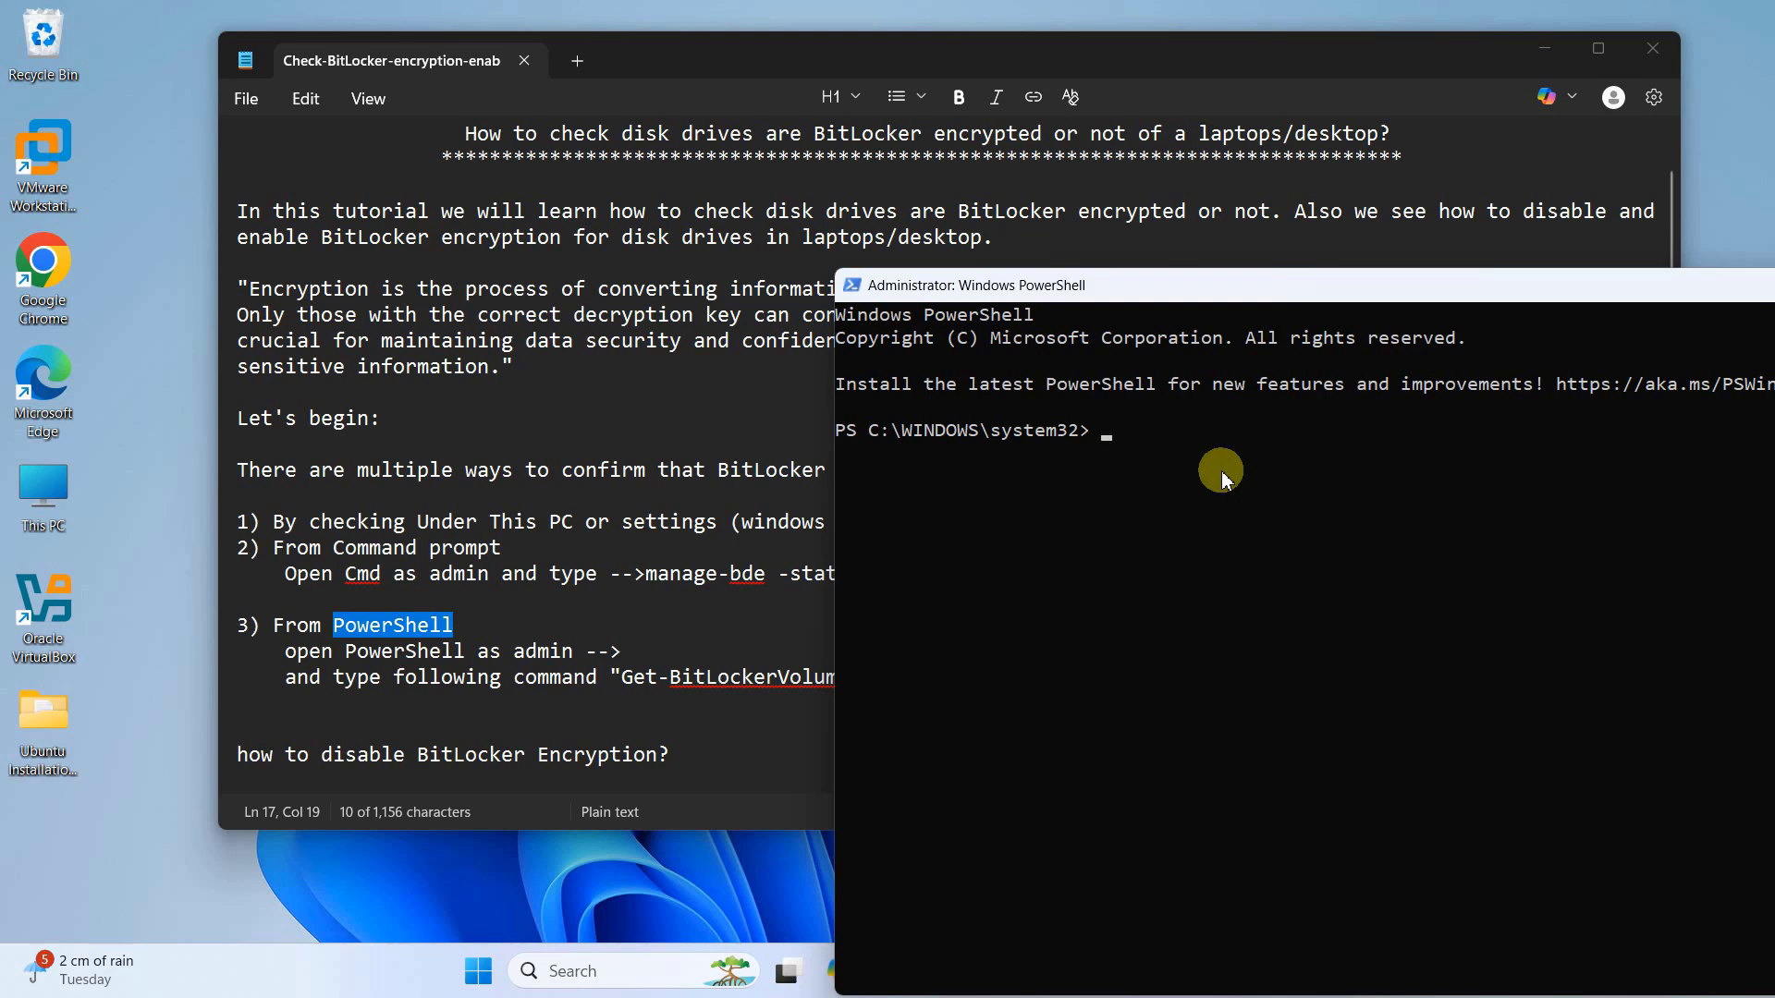
pyautogui.write('get=')
pyautogui.press('BackSpace')
pyautogui.write('-bitlockervolume')
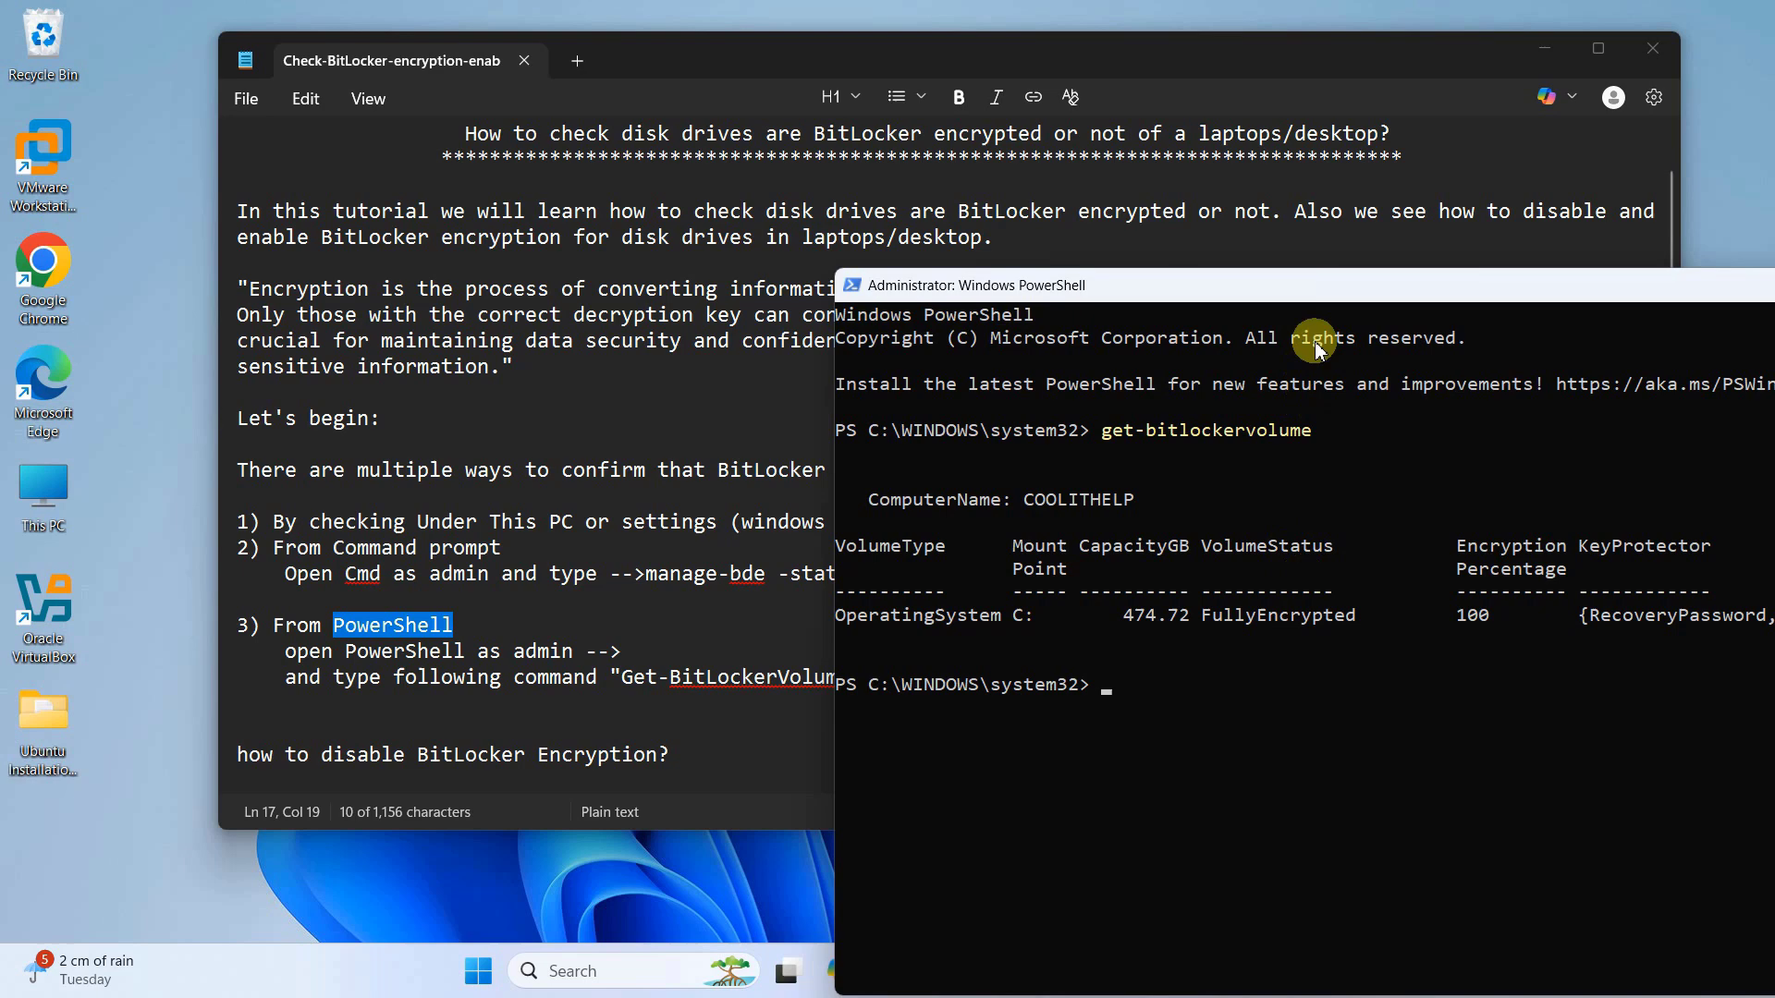
# Mark the OperatingSystem, C:, FullyEncrypted and Protection Status On entries in the PowerShell output
pyautogui.moveTo(1338, 306); pyautogui.dragTo(780, 242)
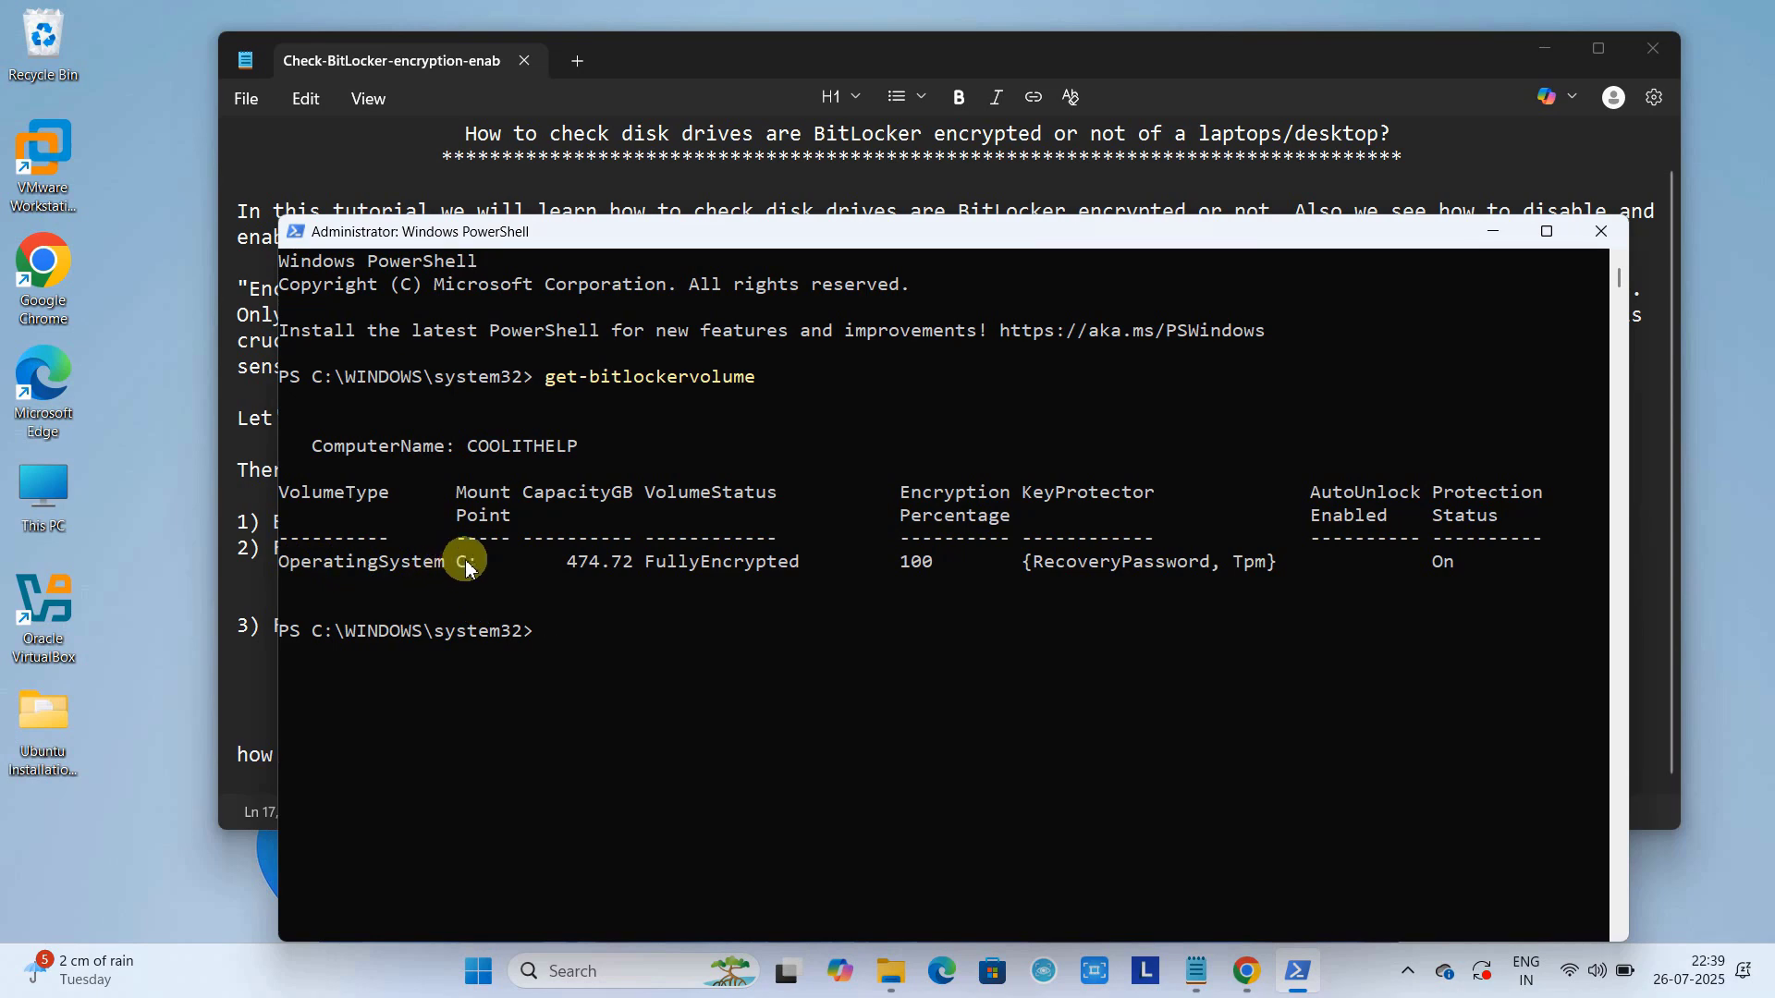
pyautogui.moveTo(467, 566); pyautogui.dragTo(291, 564)
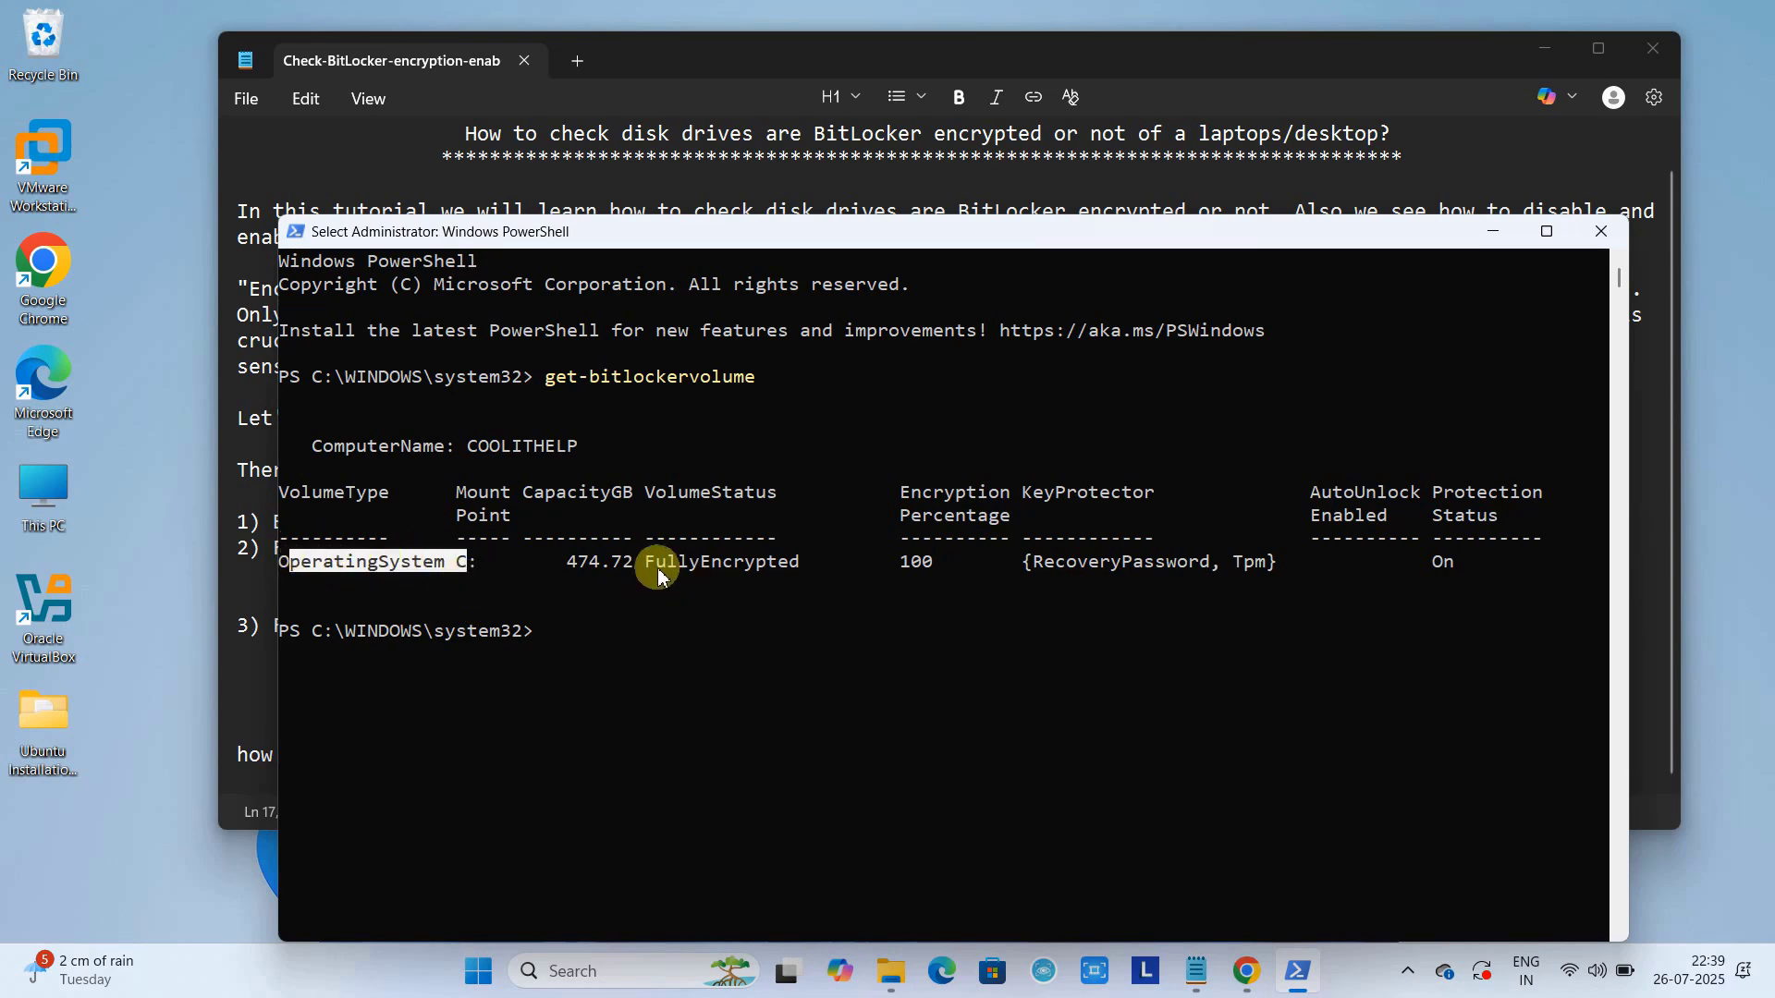
pyautogui.moveTo(638, 566); pyautogui.dragTo(801, 569)
pyautogui.moveTo(1631, 673); pyautogui.dragTo(1754, 671)
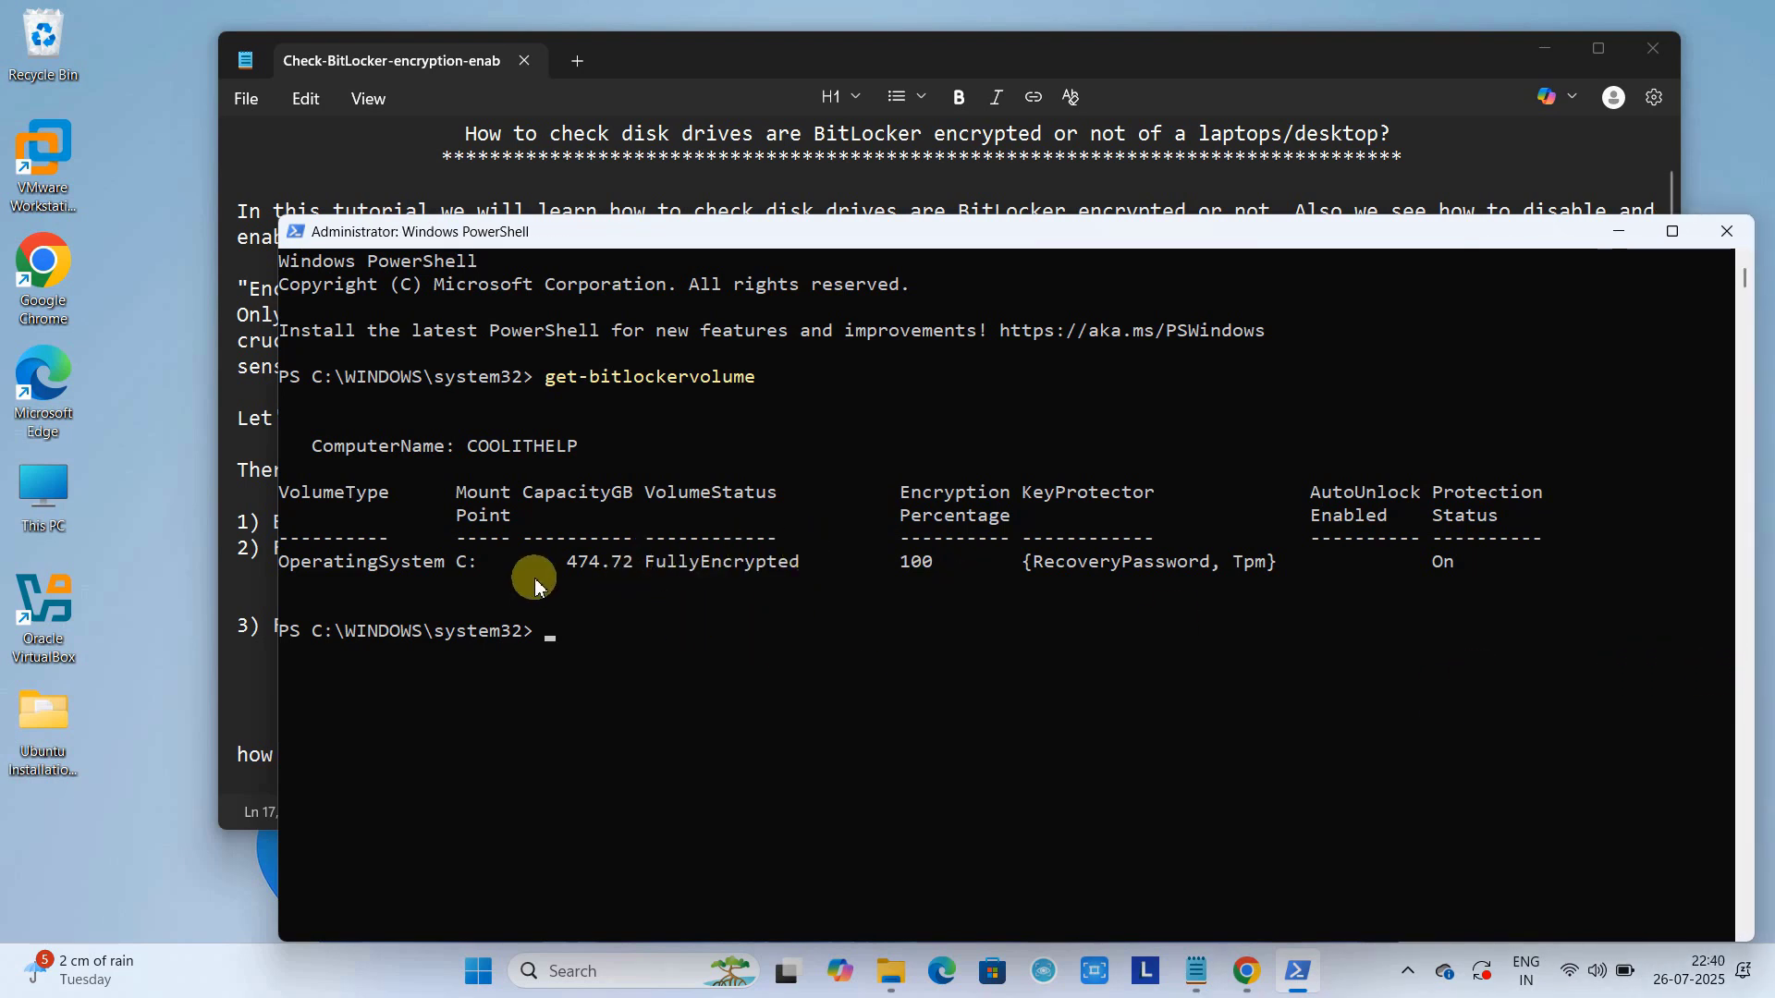
pyautogui.moveTo(475, 562); pyautogui.dragTo(461, 566)
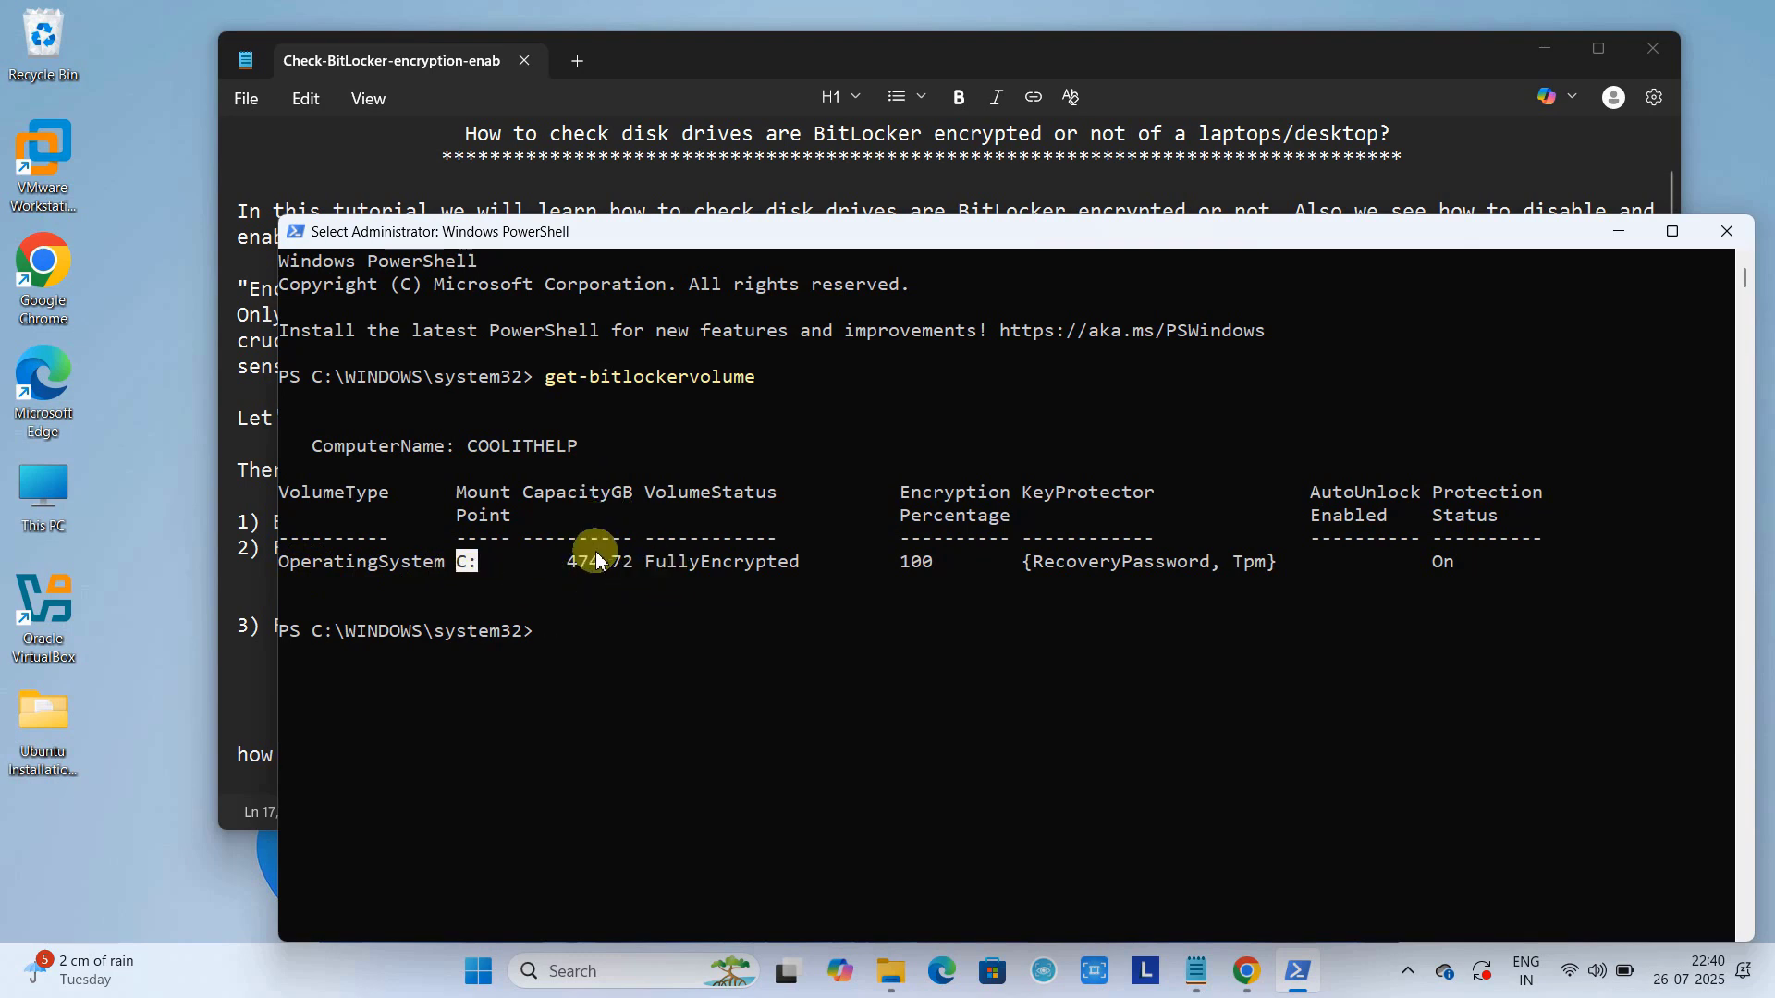
pyautogui.moveTo(648, 573); pyautogui.dragTo(910, 571)
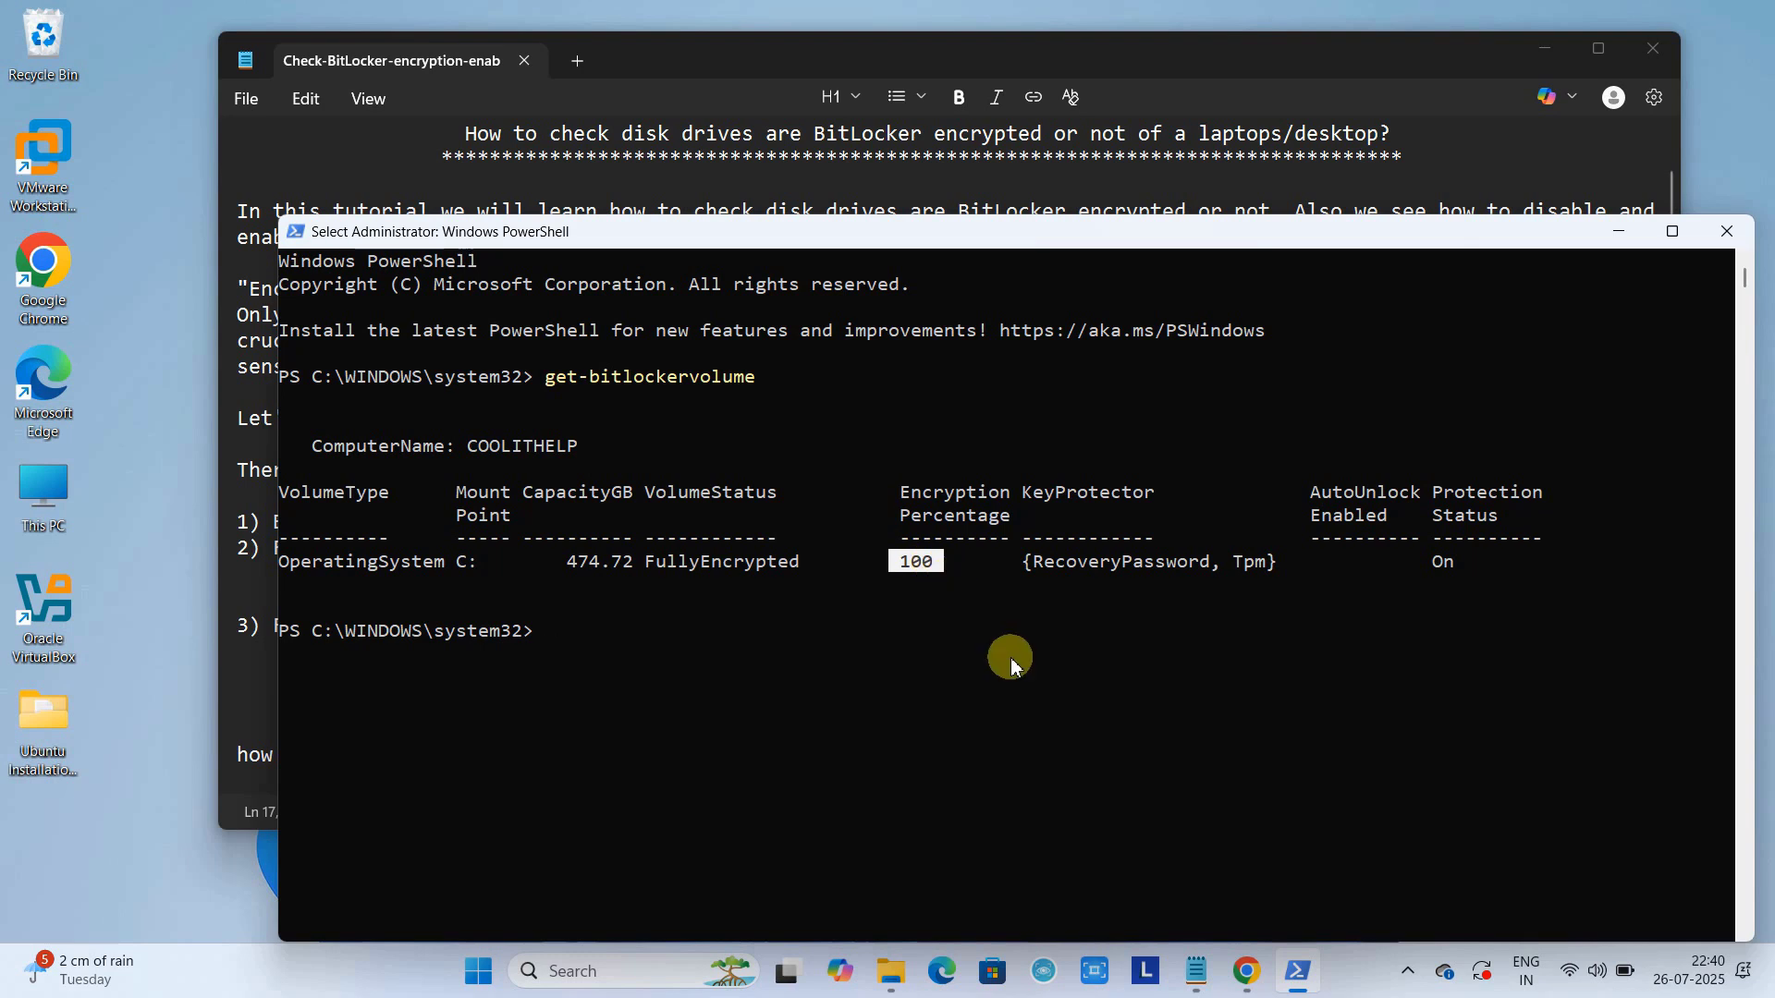
pyautogui.moveTo(1435, 492); pyautogui.dragTo(1479, 557)
pyautogui.click(1449, 584)
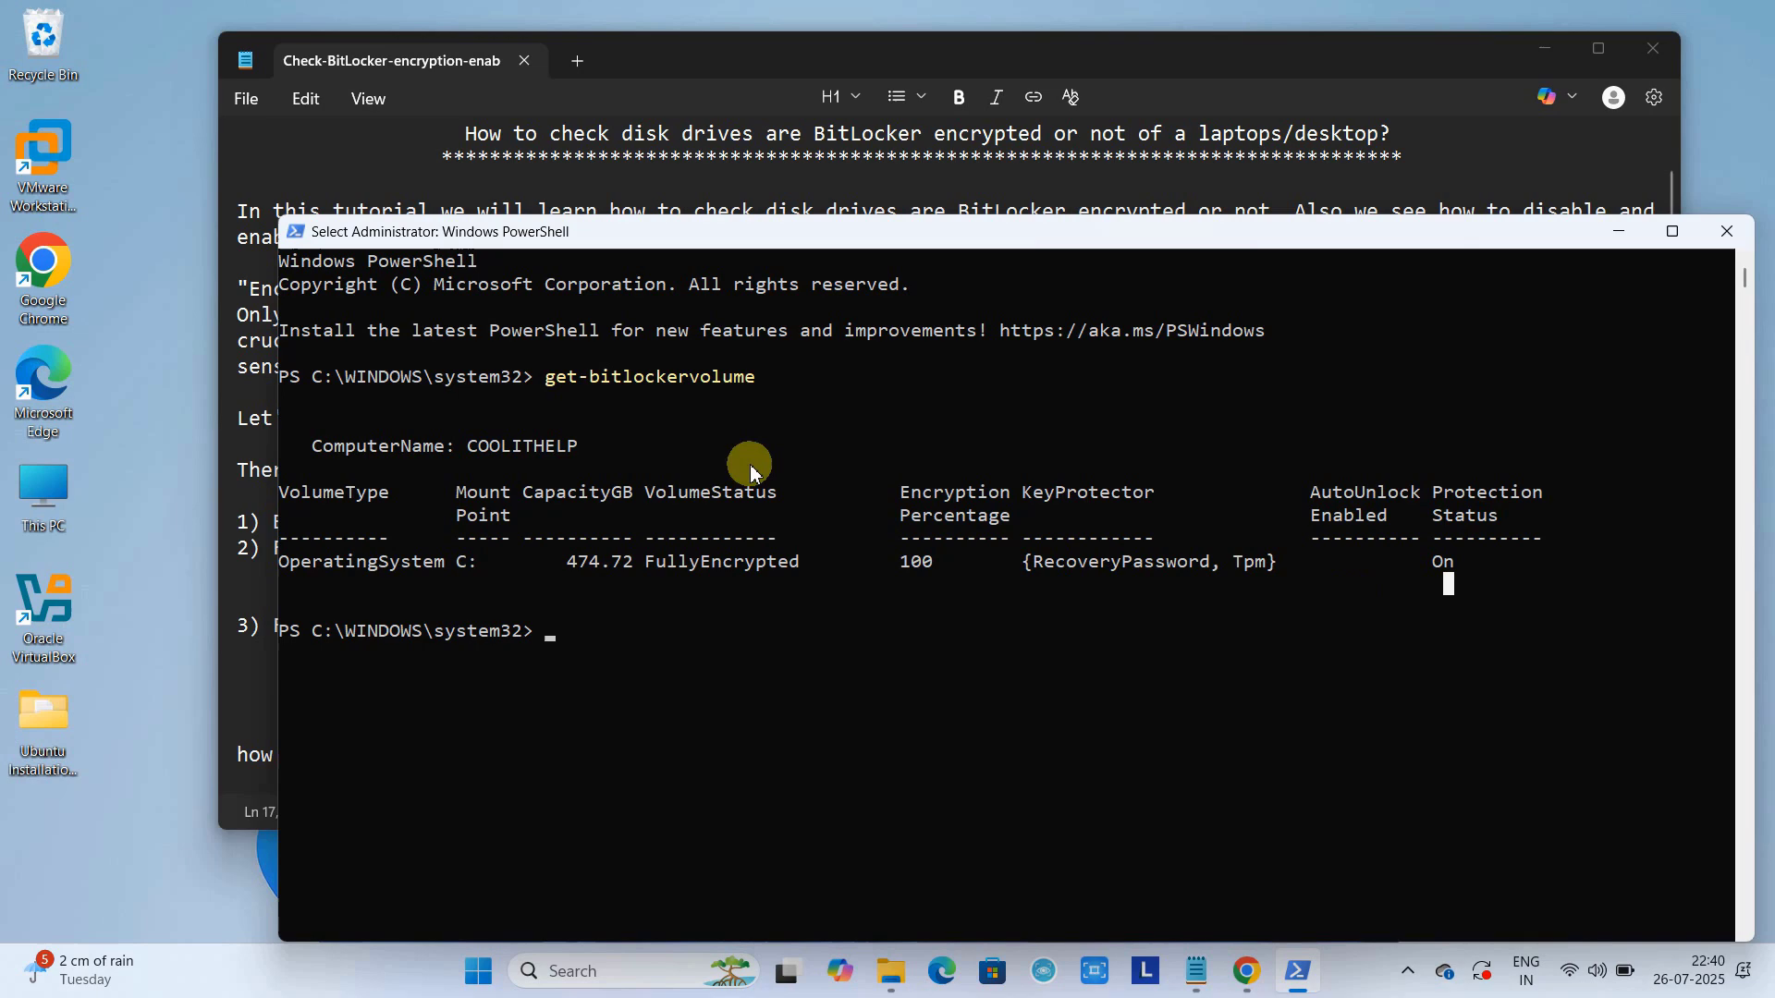
# Highlight the drive C: row's status columns, then close the PowerShell console
pyautogui.moveTo(953, 238); pyautogui.dragTo(935, 320)
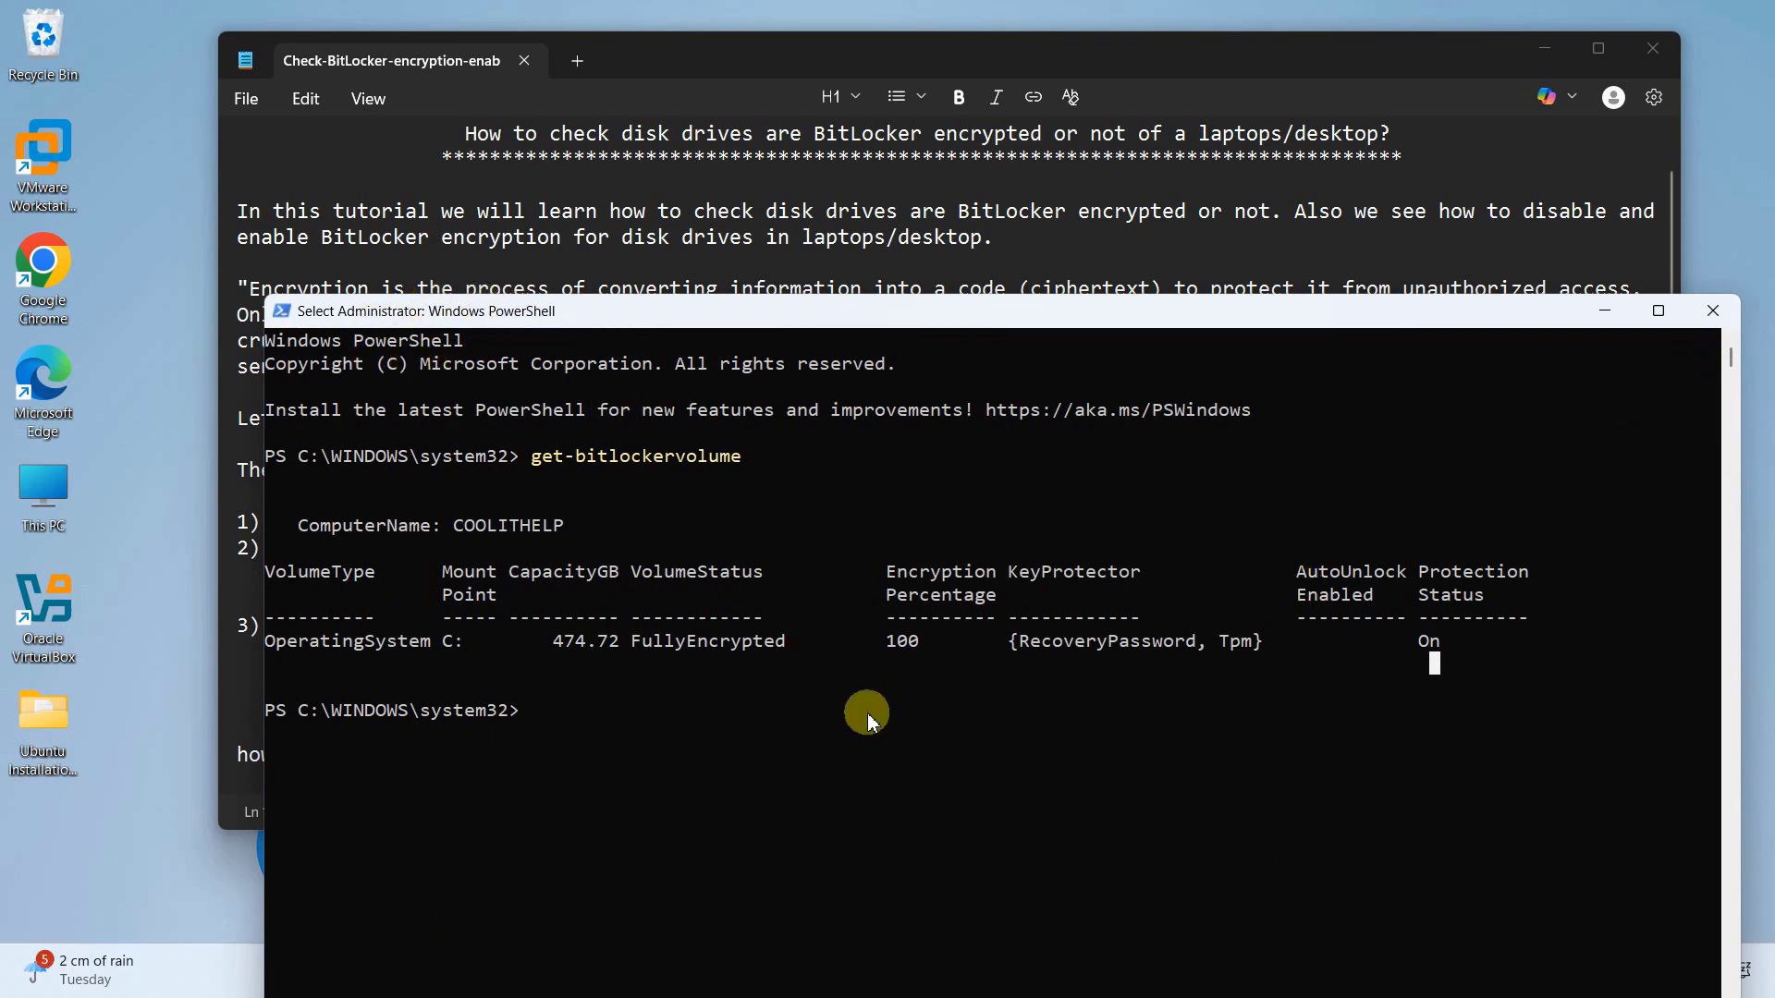
pyautogui.click(1460, 642)
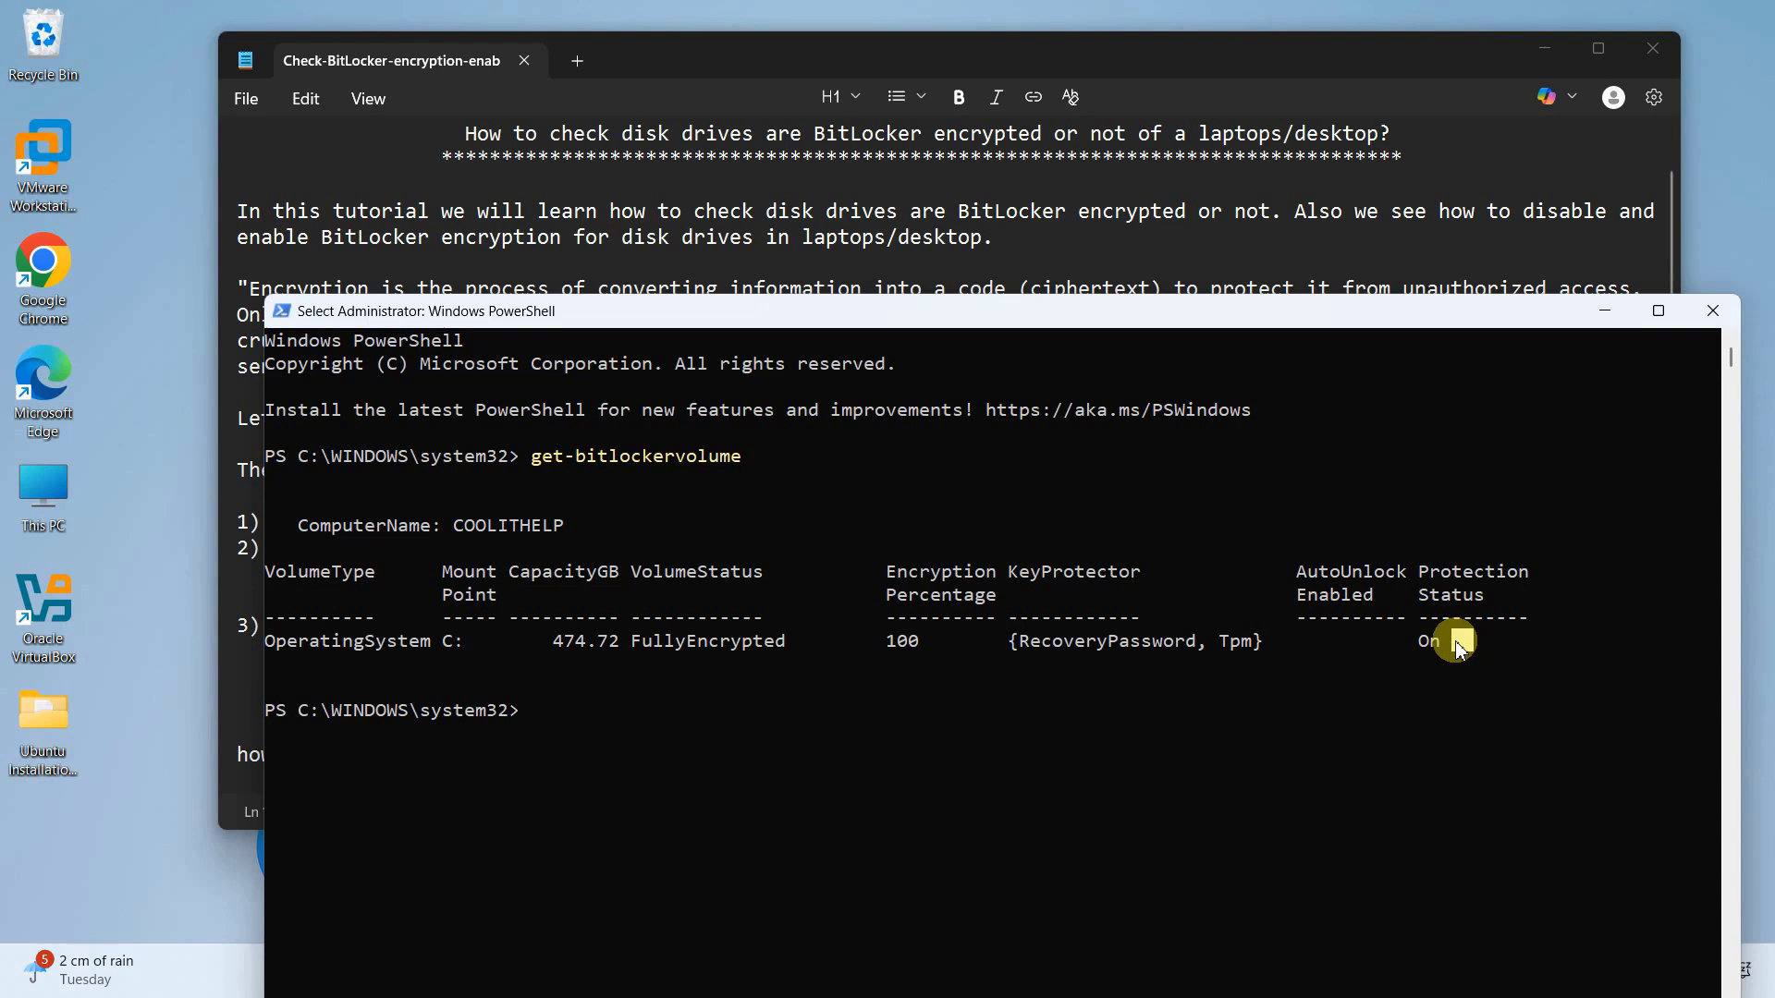
pyautogui.moveTo(1457, 645); pyautogui.dragTo(266, 575)
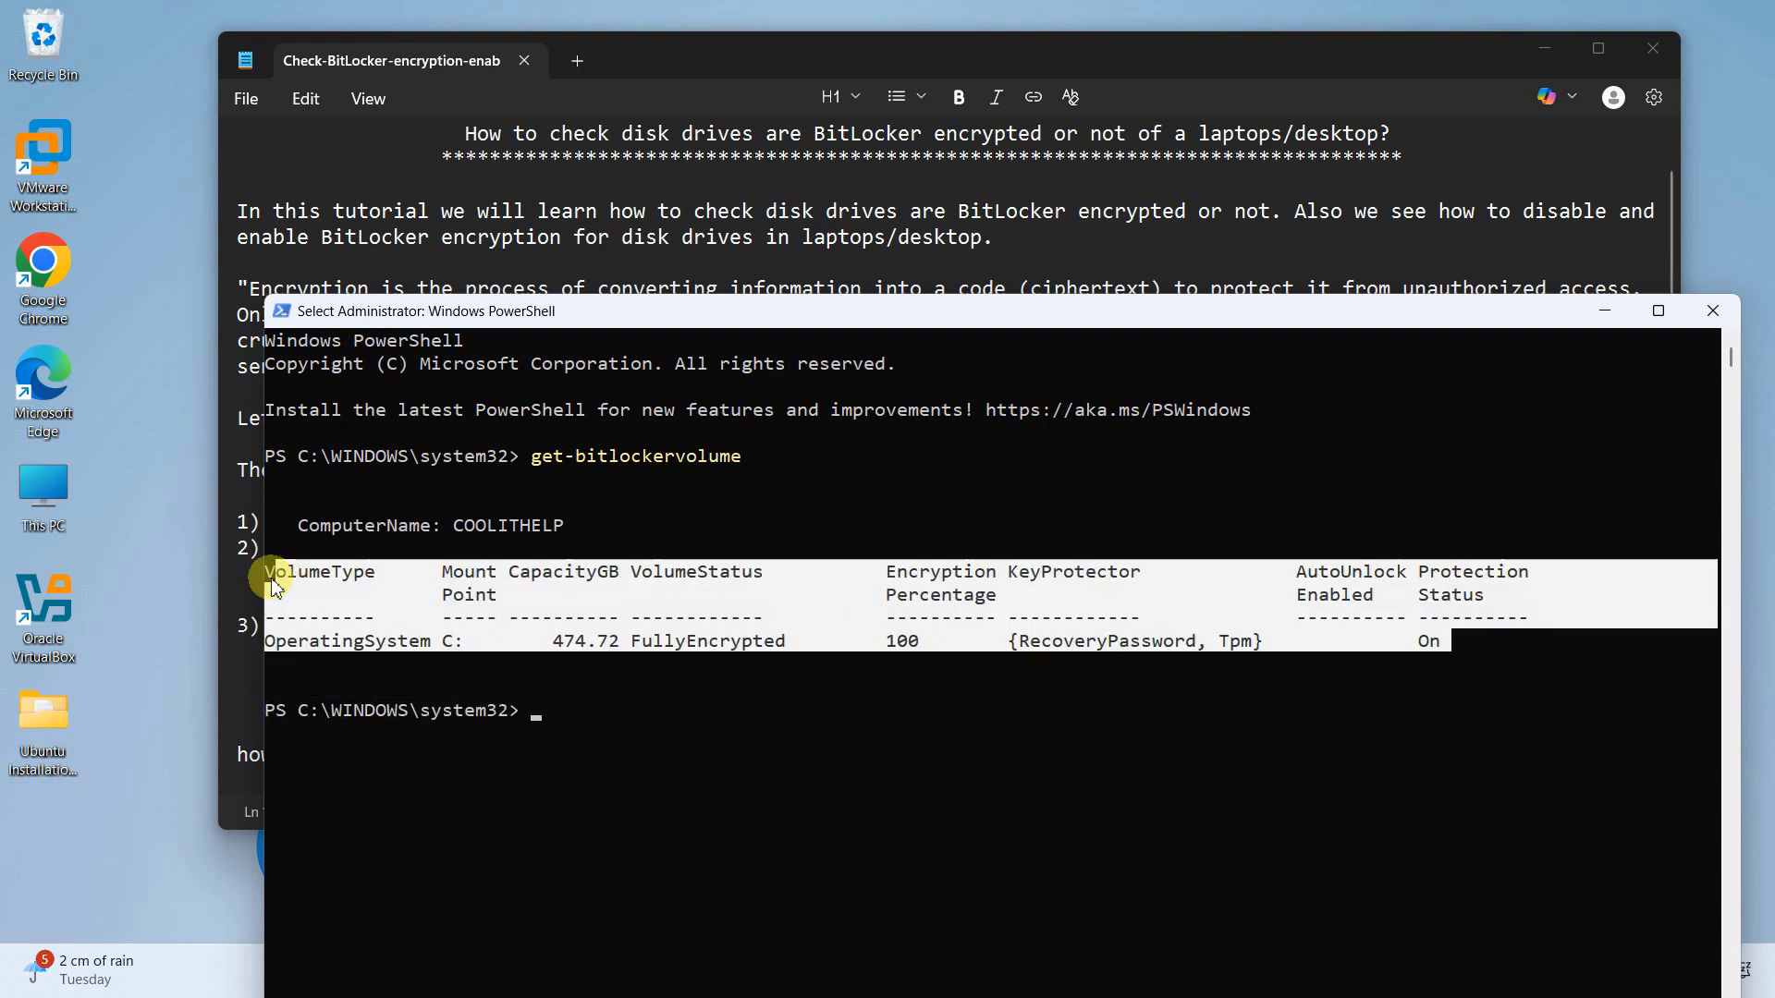
pyautogui.click(672, 691)
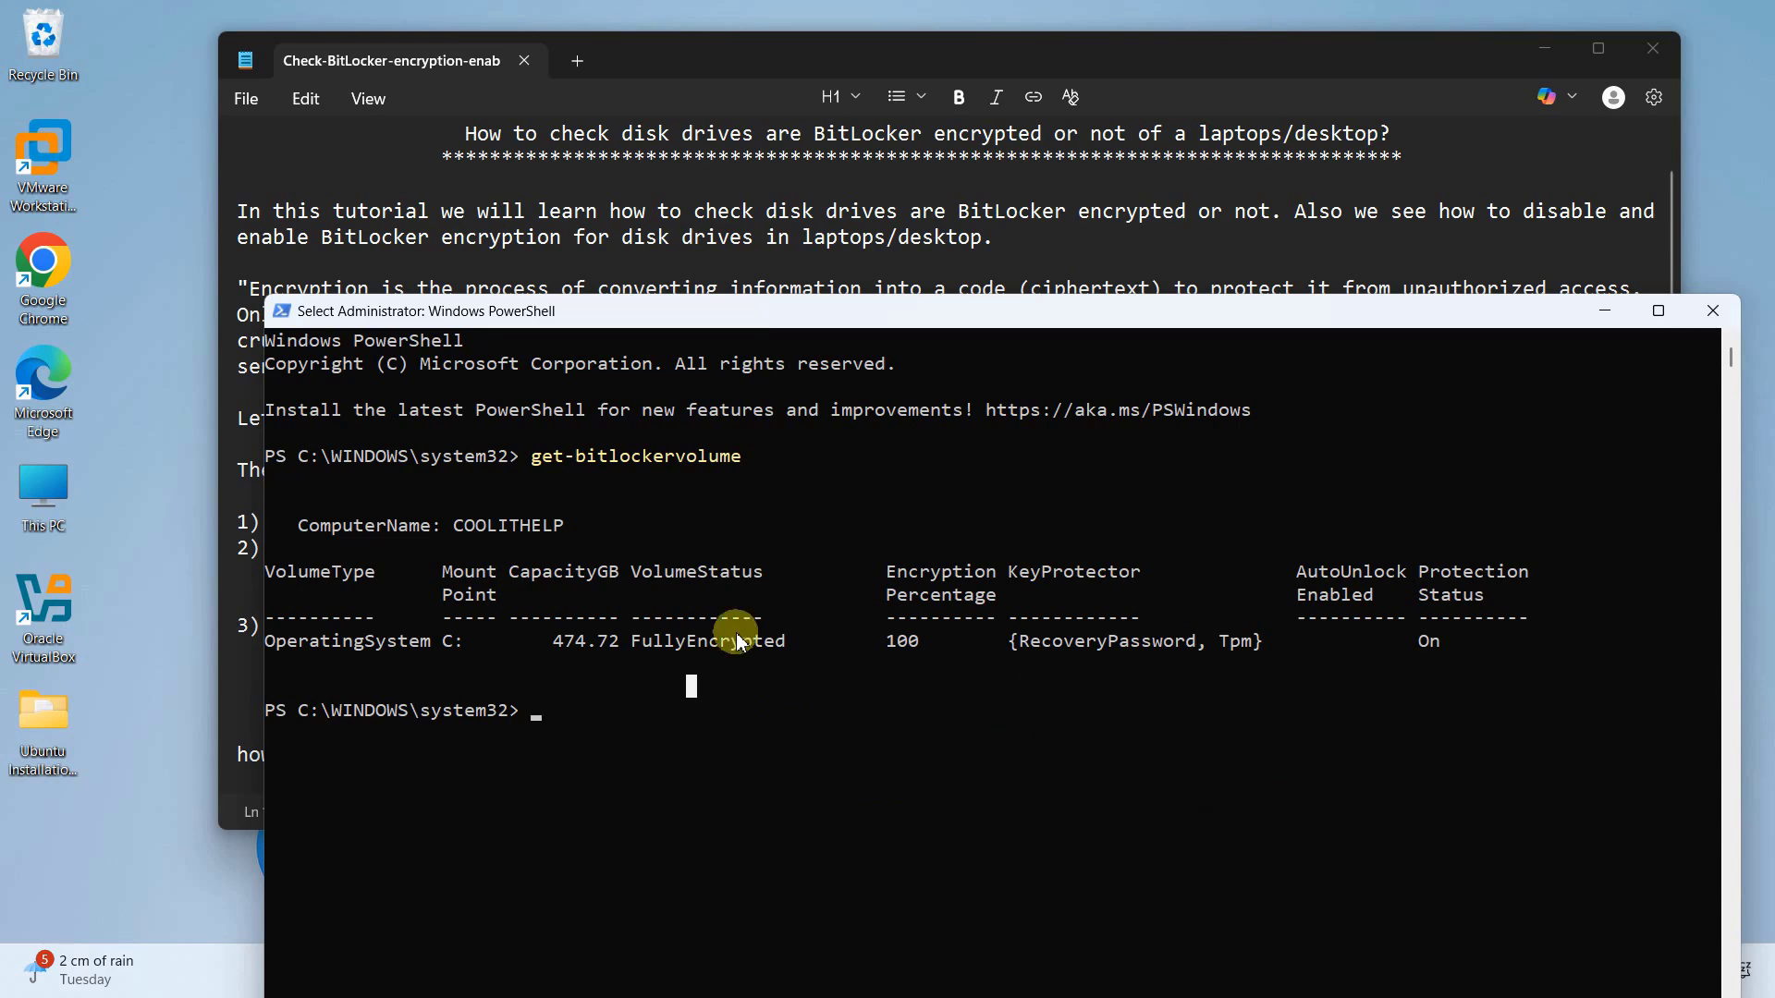
pyautogui.click(1713, 310)
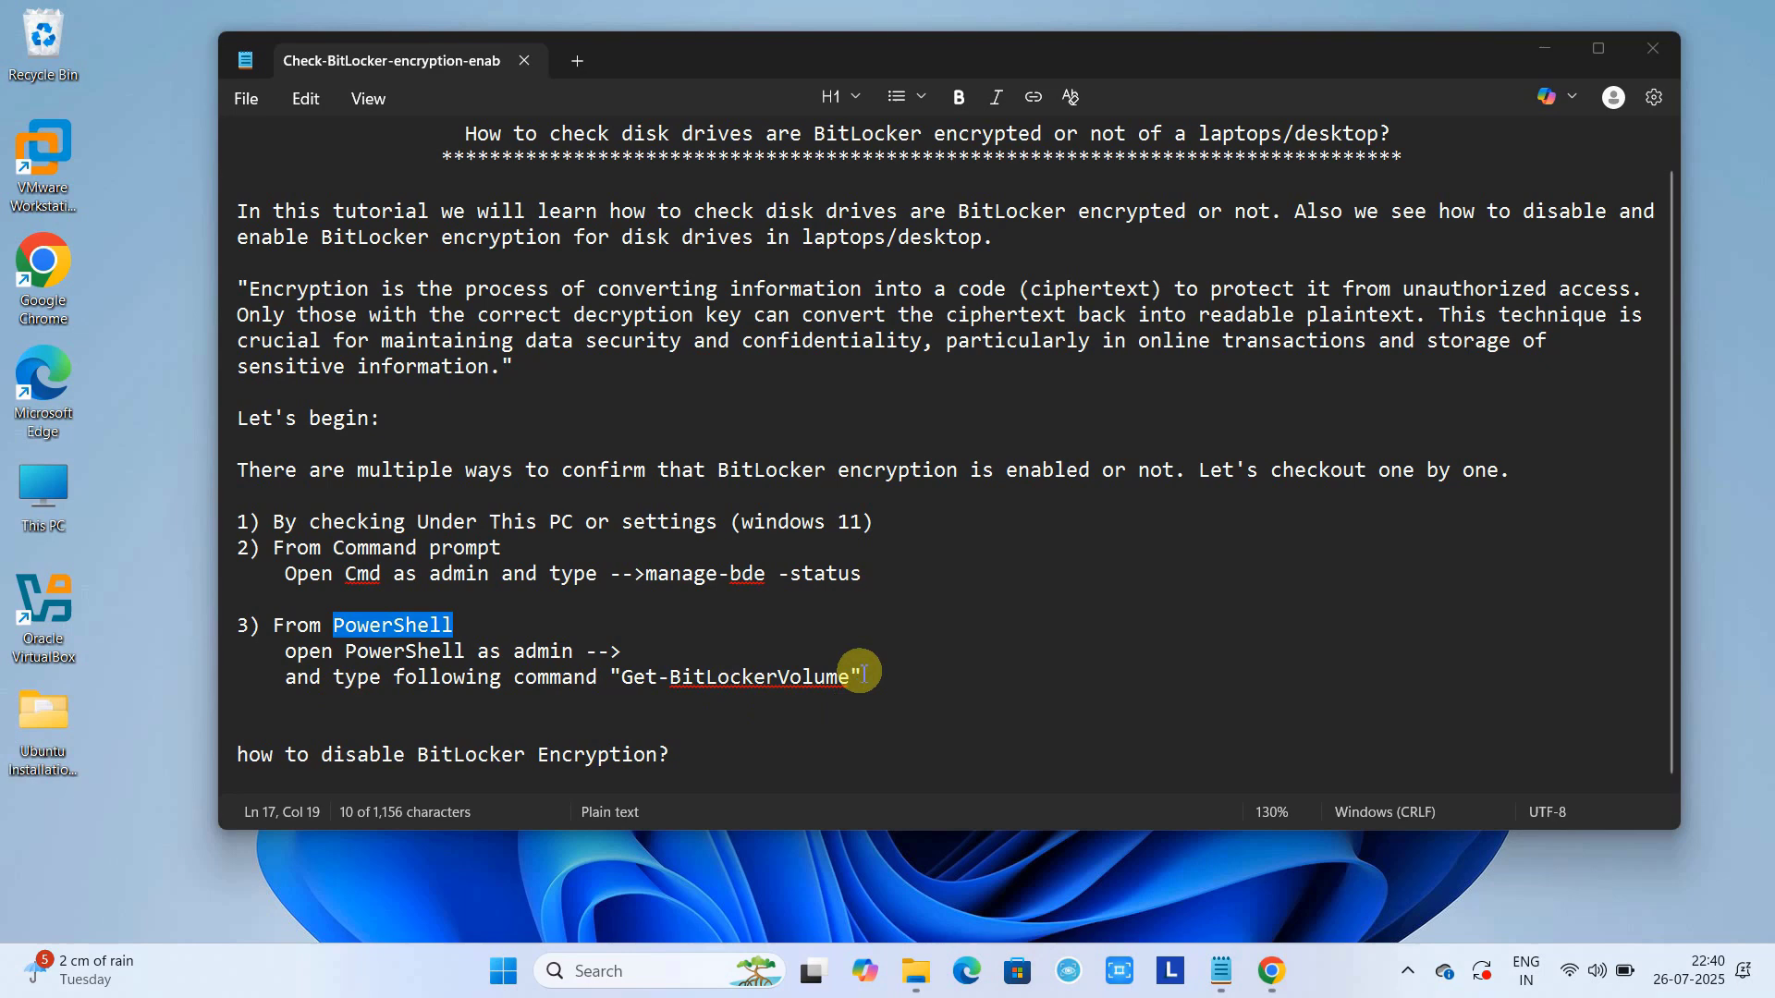
# Highlight the list of BitLocker checking methods and the disable heading, then open Windows search
pyautogui.moveTo(861, 674); pyautogui.dragTo(237, 469)
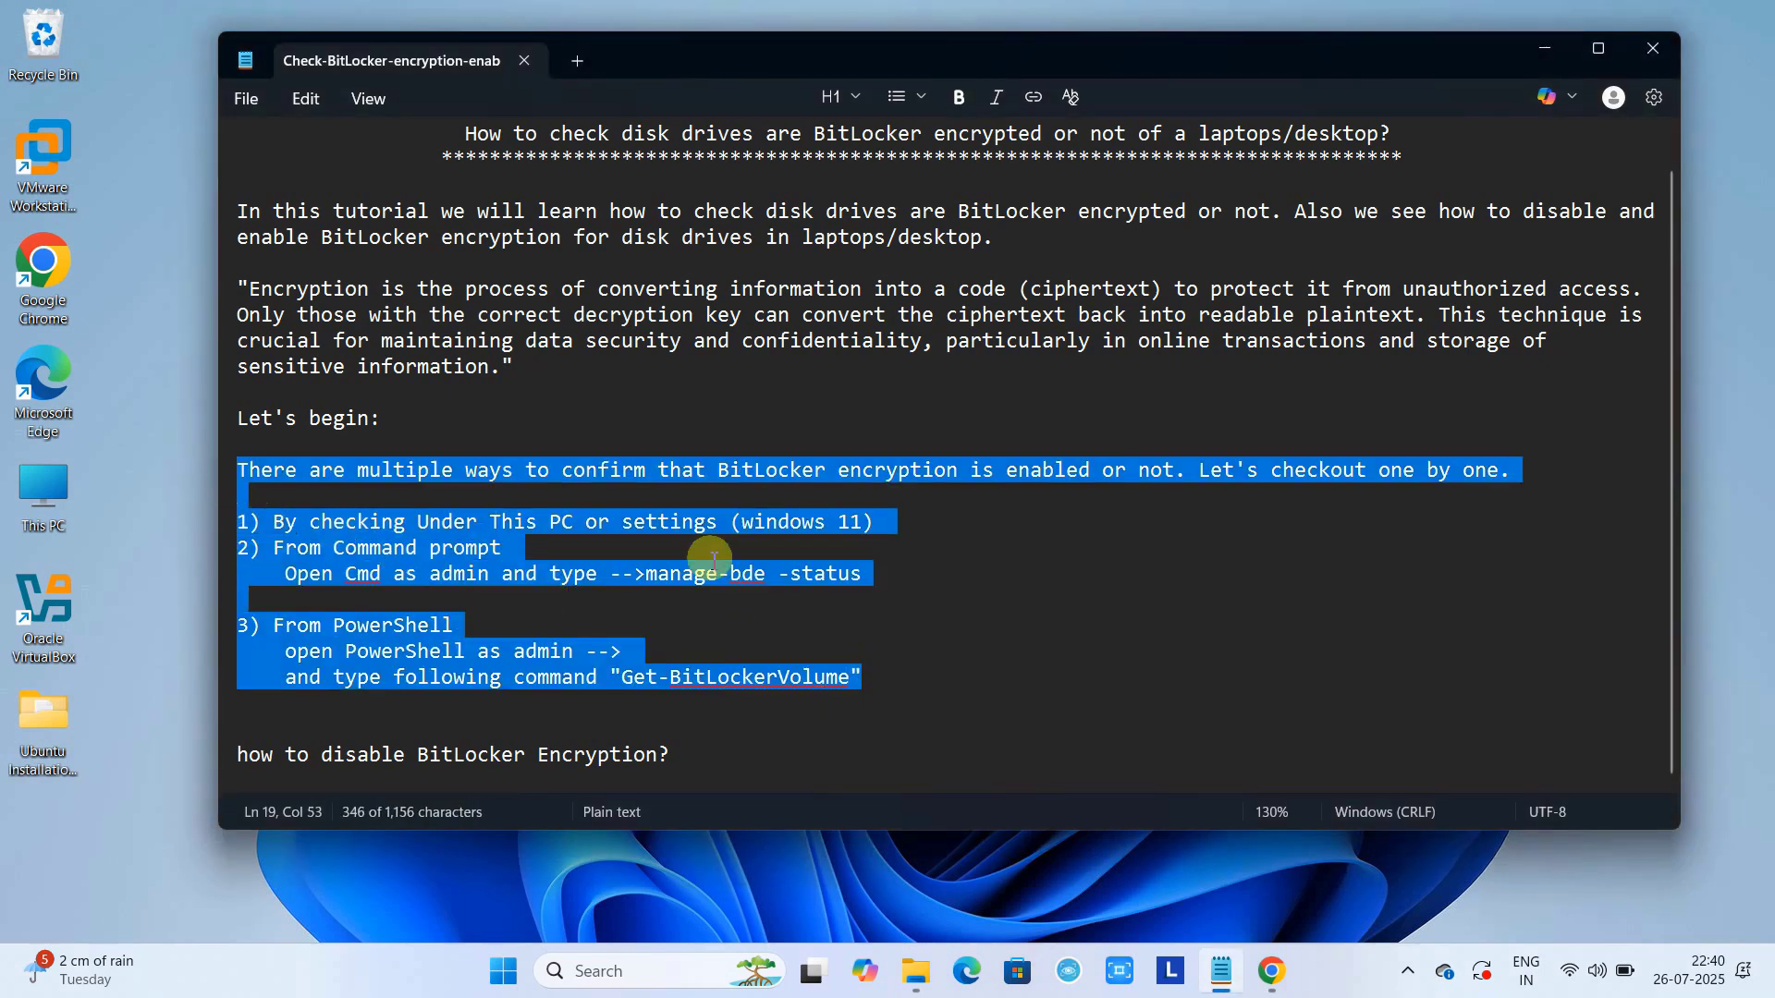
pyautogui.click(920, 540)
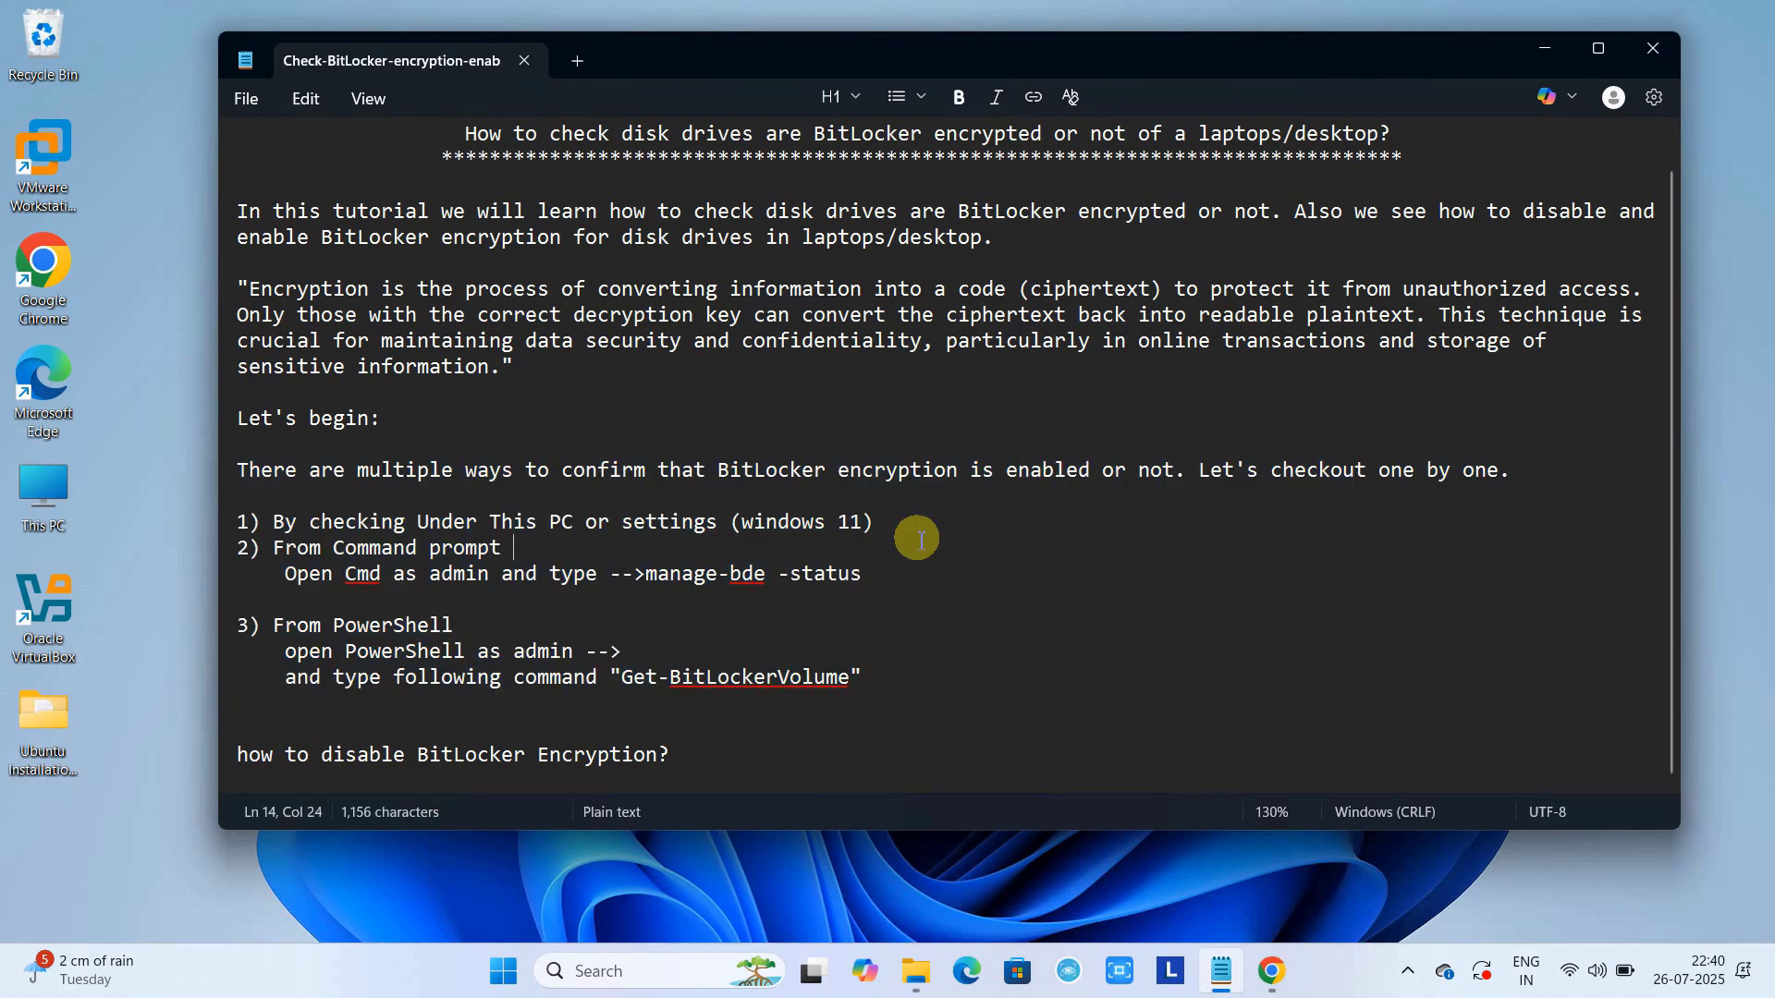
pyautogui.moveTo(669, 755); pyautogui.dragTo(233, 742)
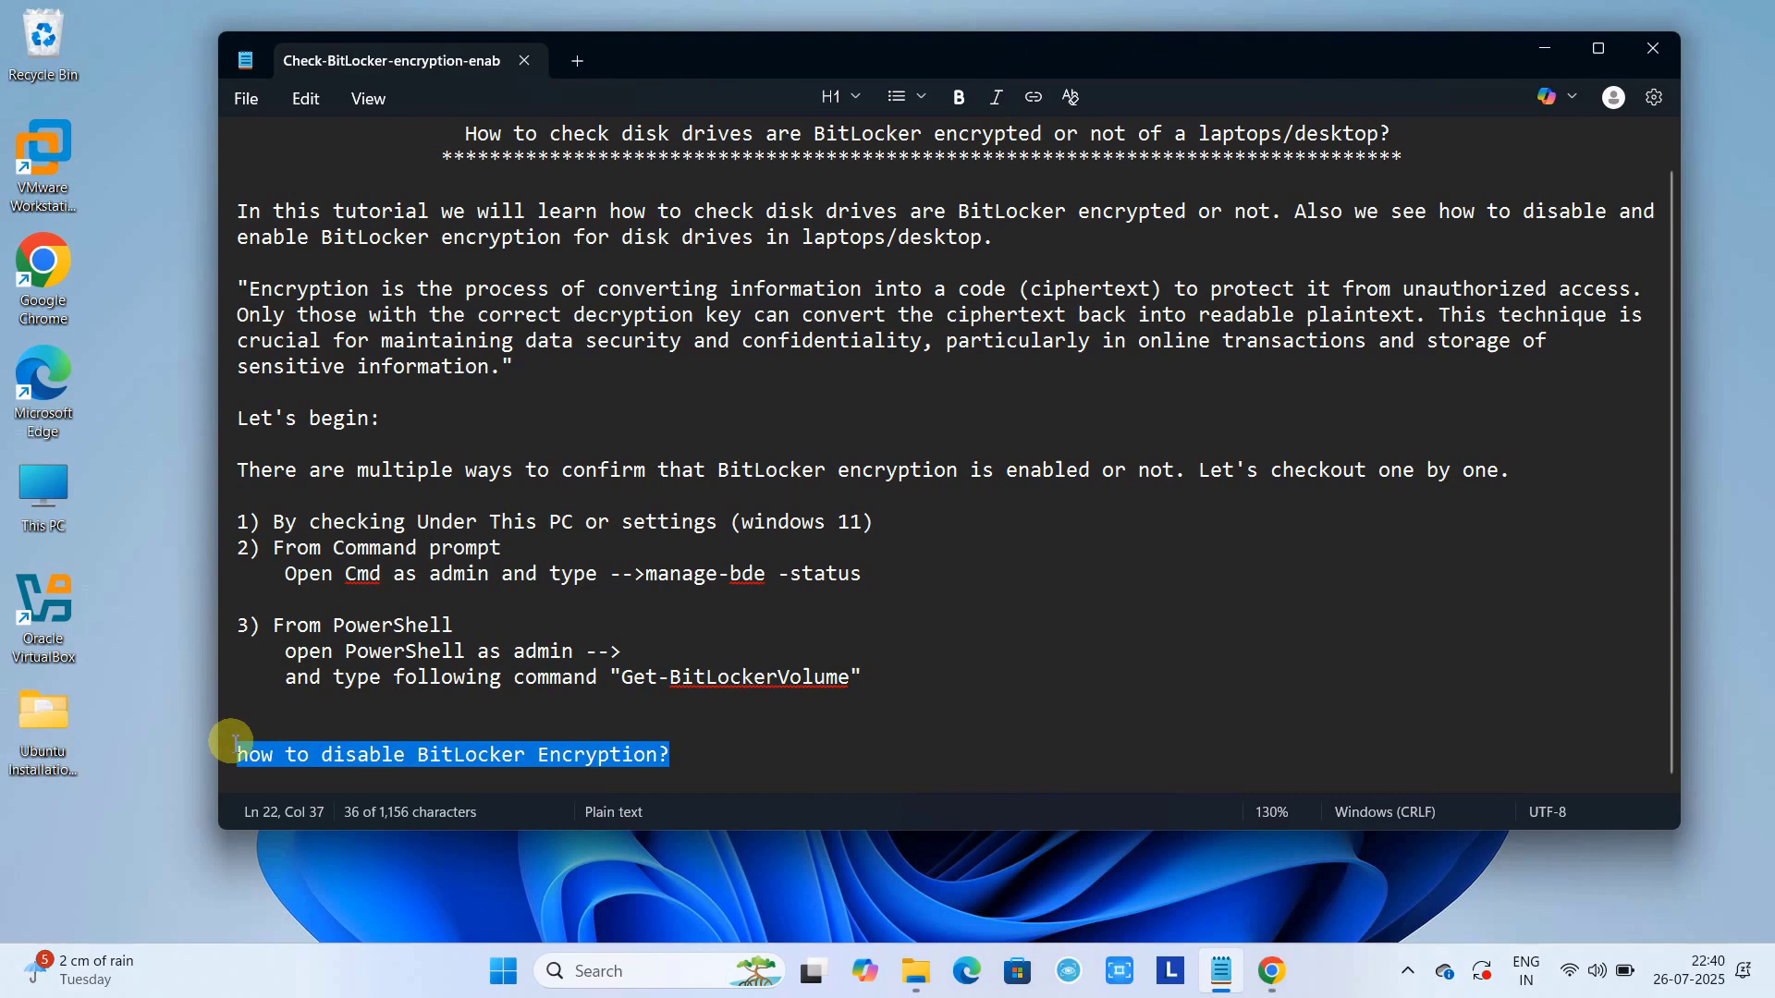
pyautogui.click(717, 754)
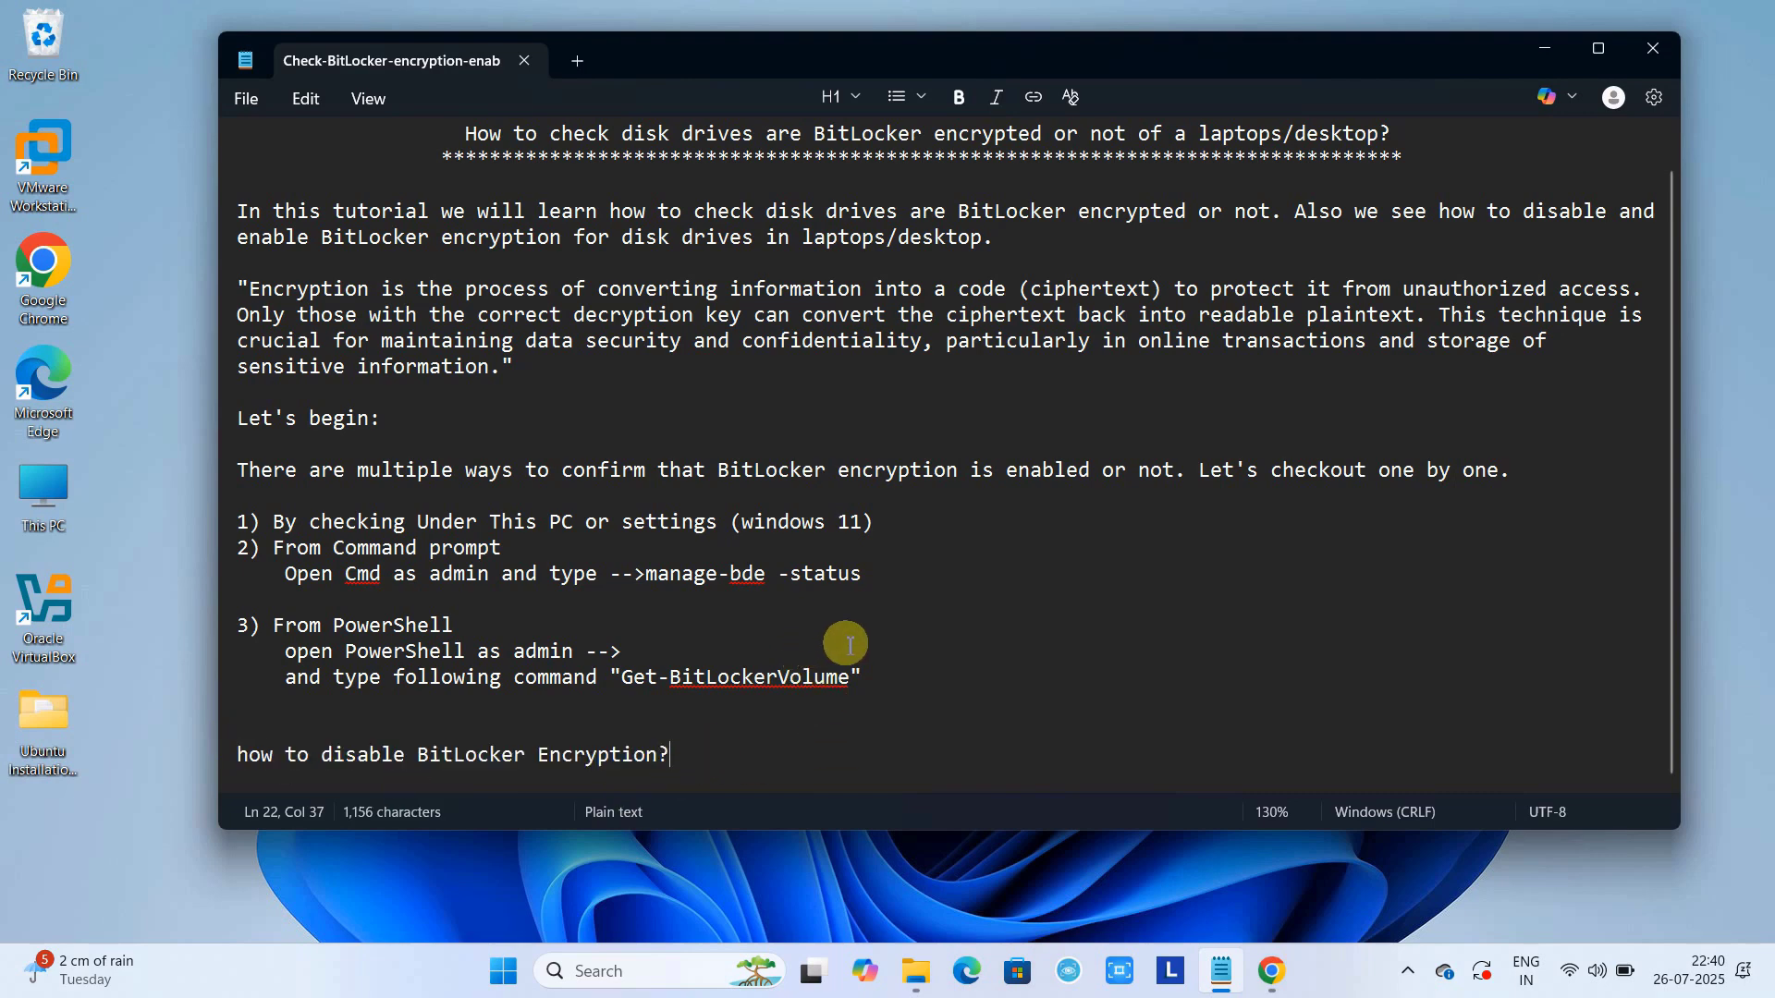
pyautogui.click(643, 970)
# Open Settings from search and go to Privacy & security > Device encryption
pyautogui.write('settings')
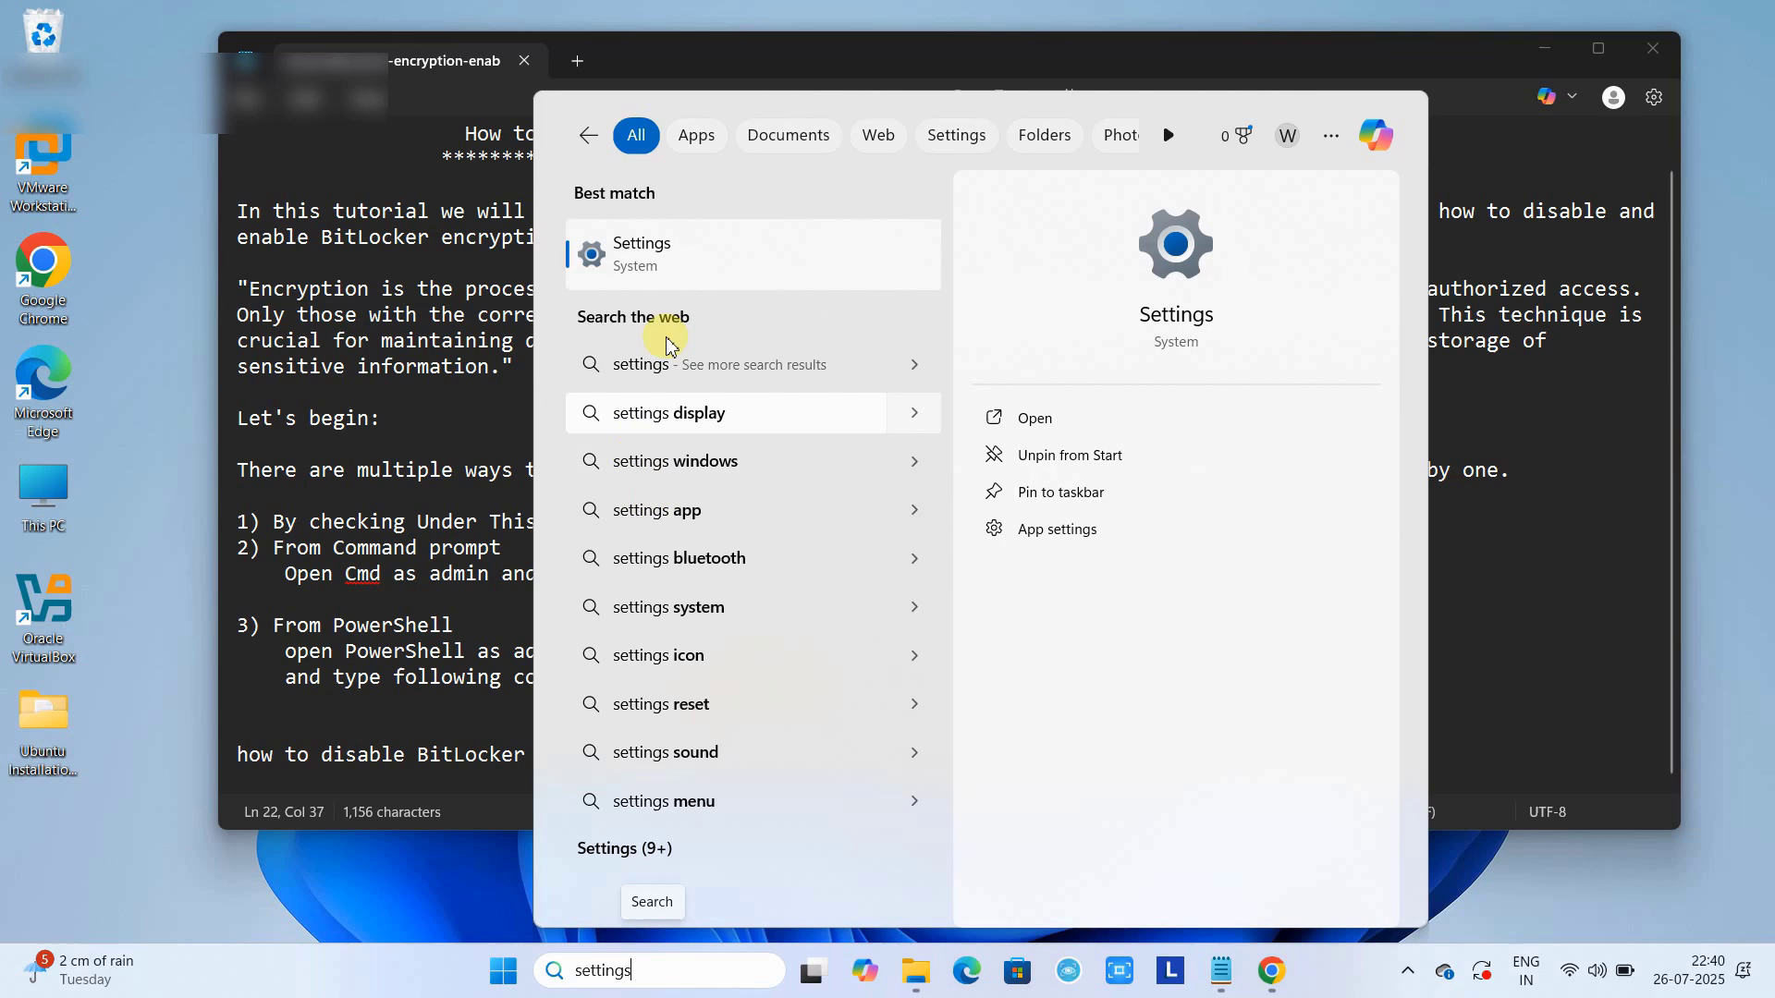
pyautogui.click(679, 246)
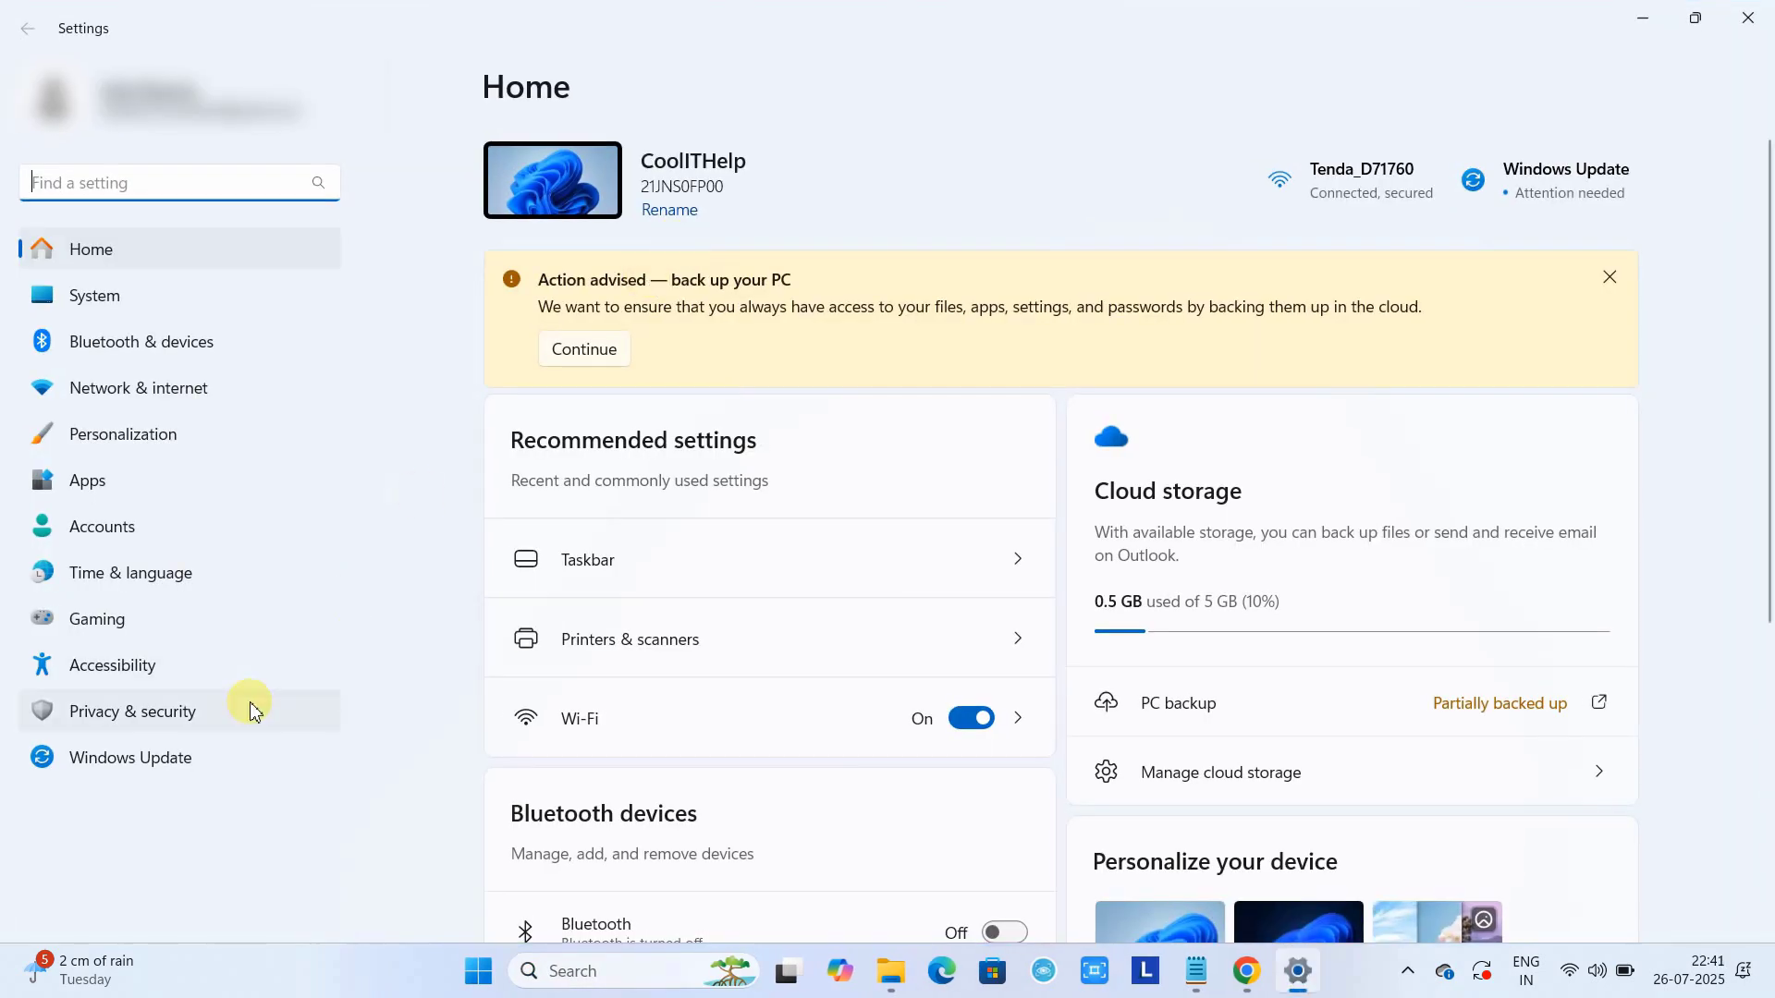
pyautogui.click(150, 718)
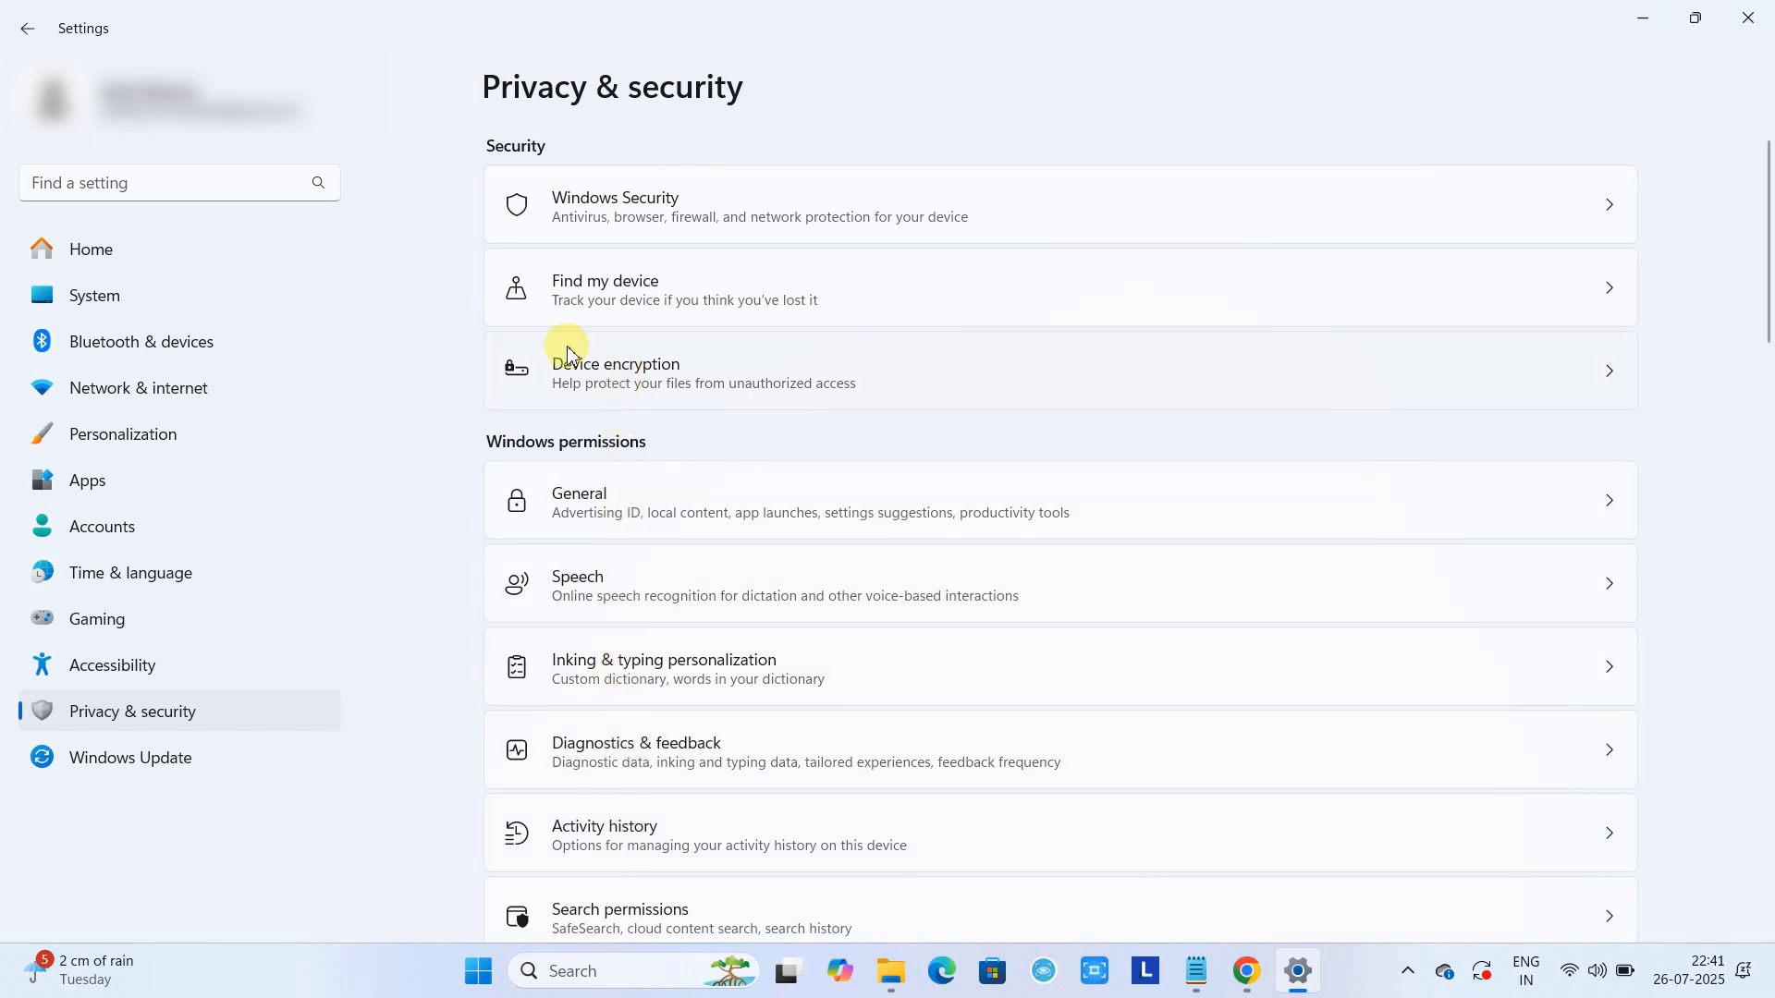
pyautogui.click(650, 372)
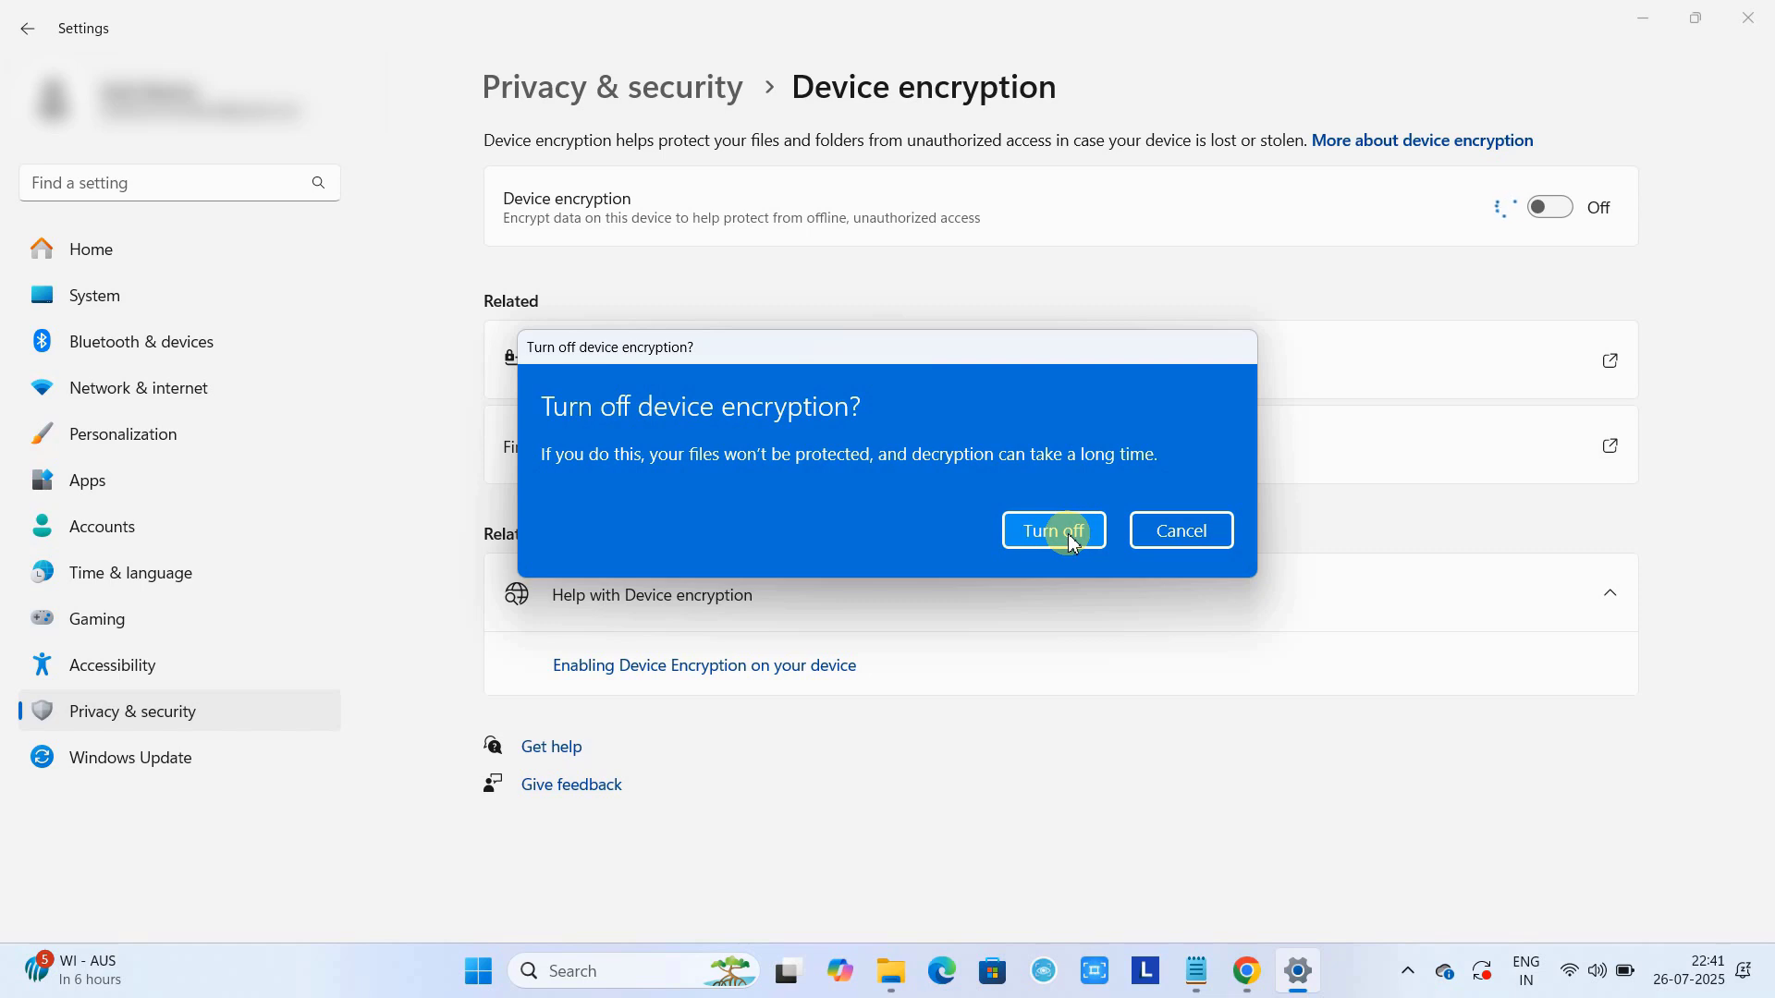
# Confirm turning off device encryption, let decryption finish, then bring up Windows Search
pyautogui.click(1070, 540)
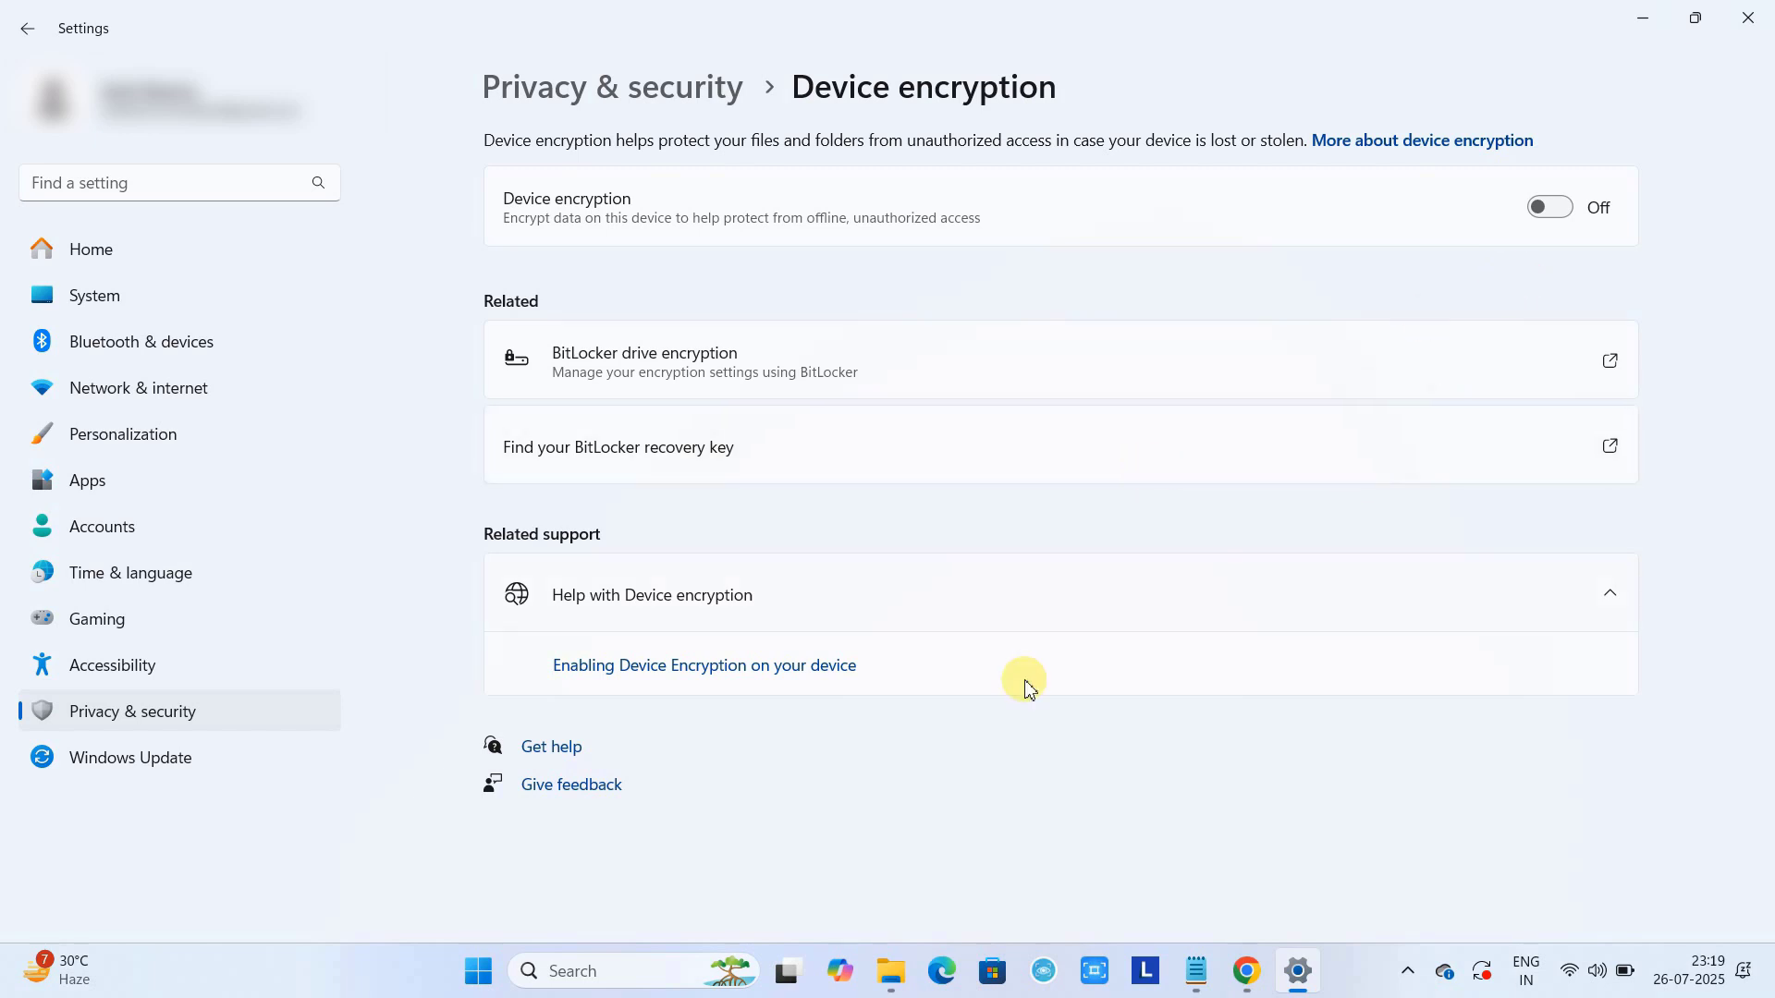
pyautogui.click(611, 965)
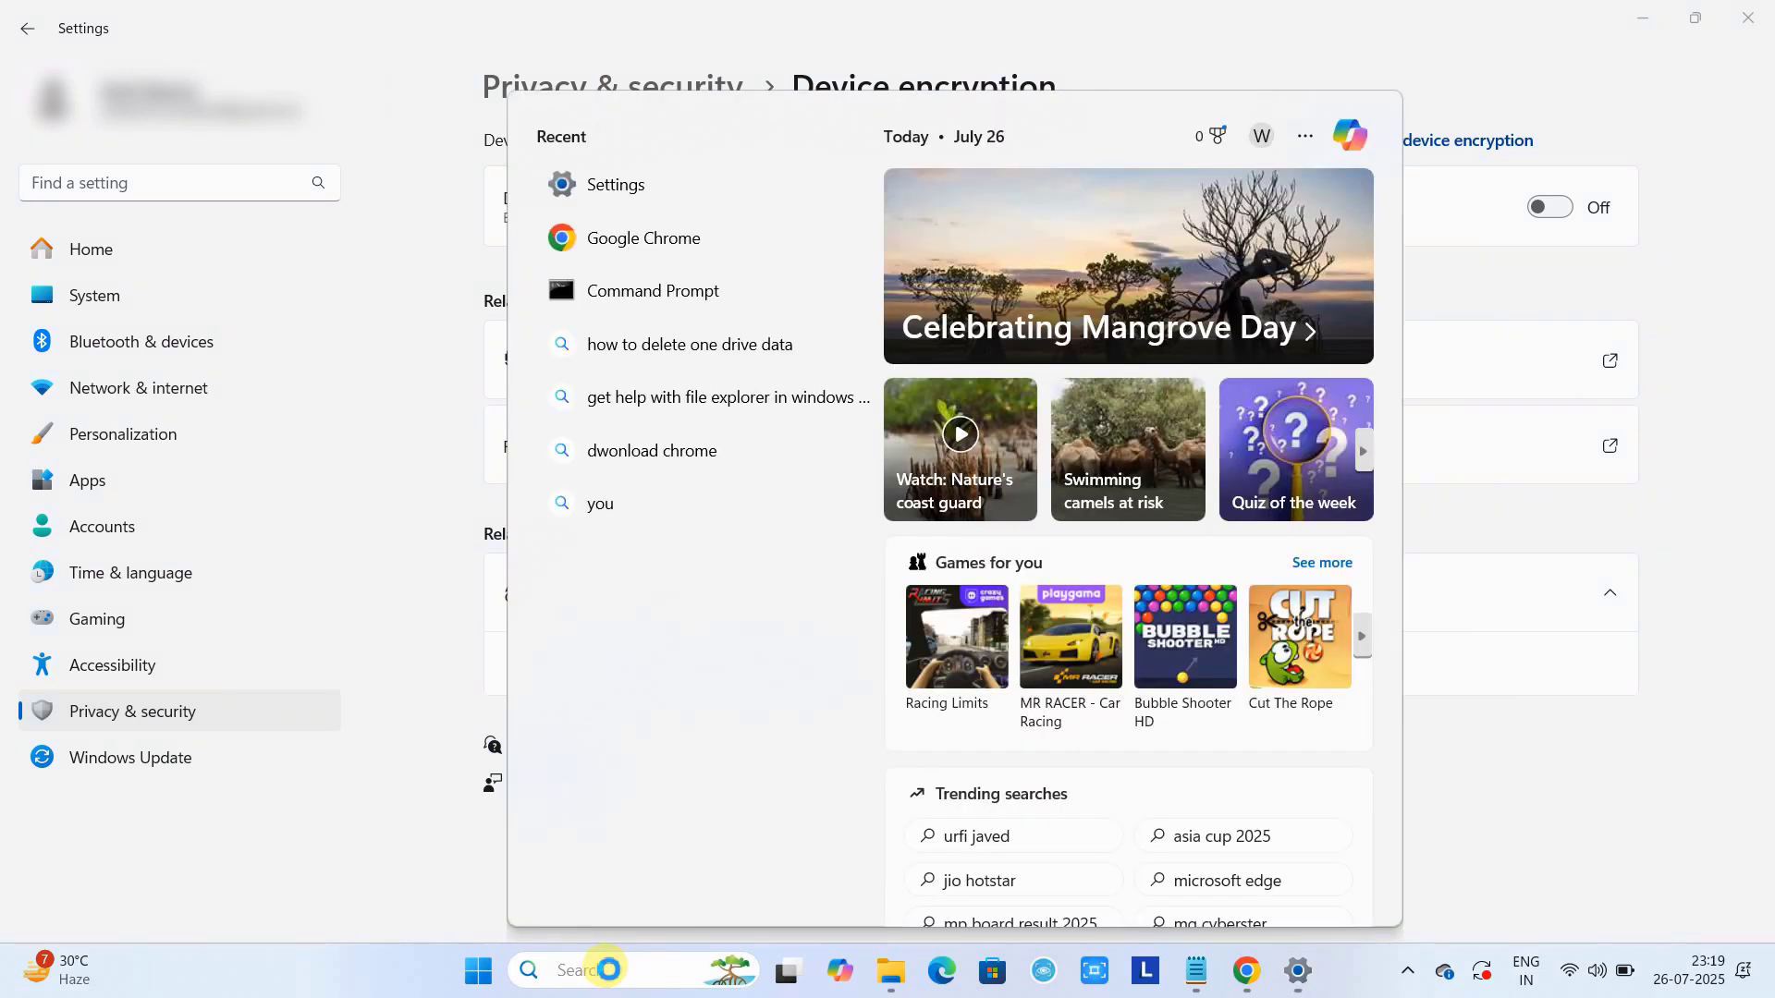
# Launch Windows PowerShell as administrator from search and move its console over Settings
pyautogui.write('powerPoint')
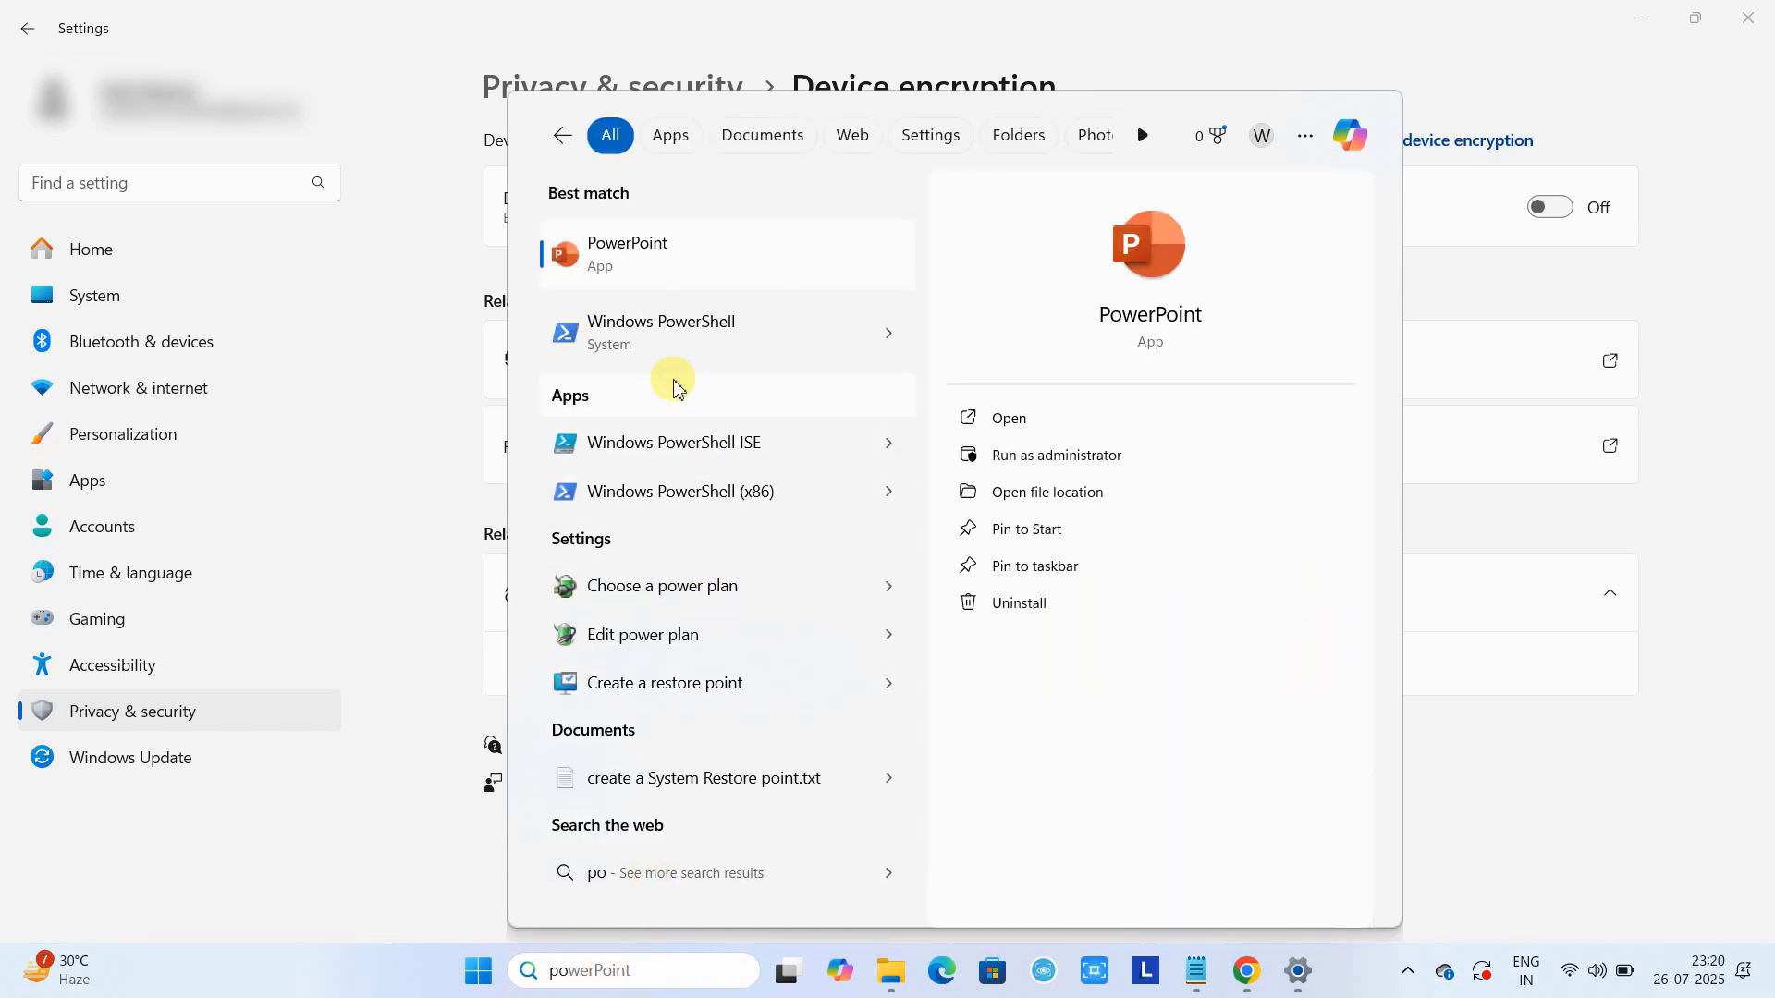
pyautogui.rightClick(670, 333)
pyautogui.click(749, 362)
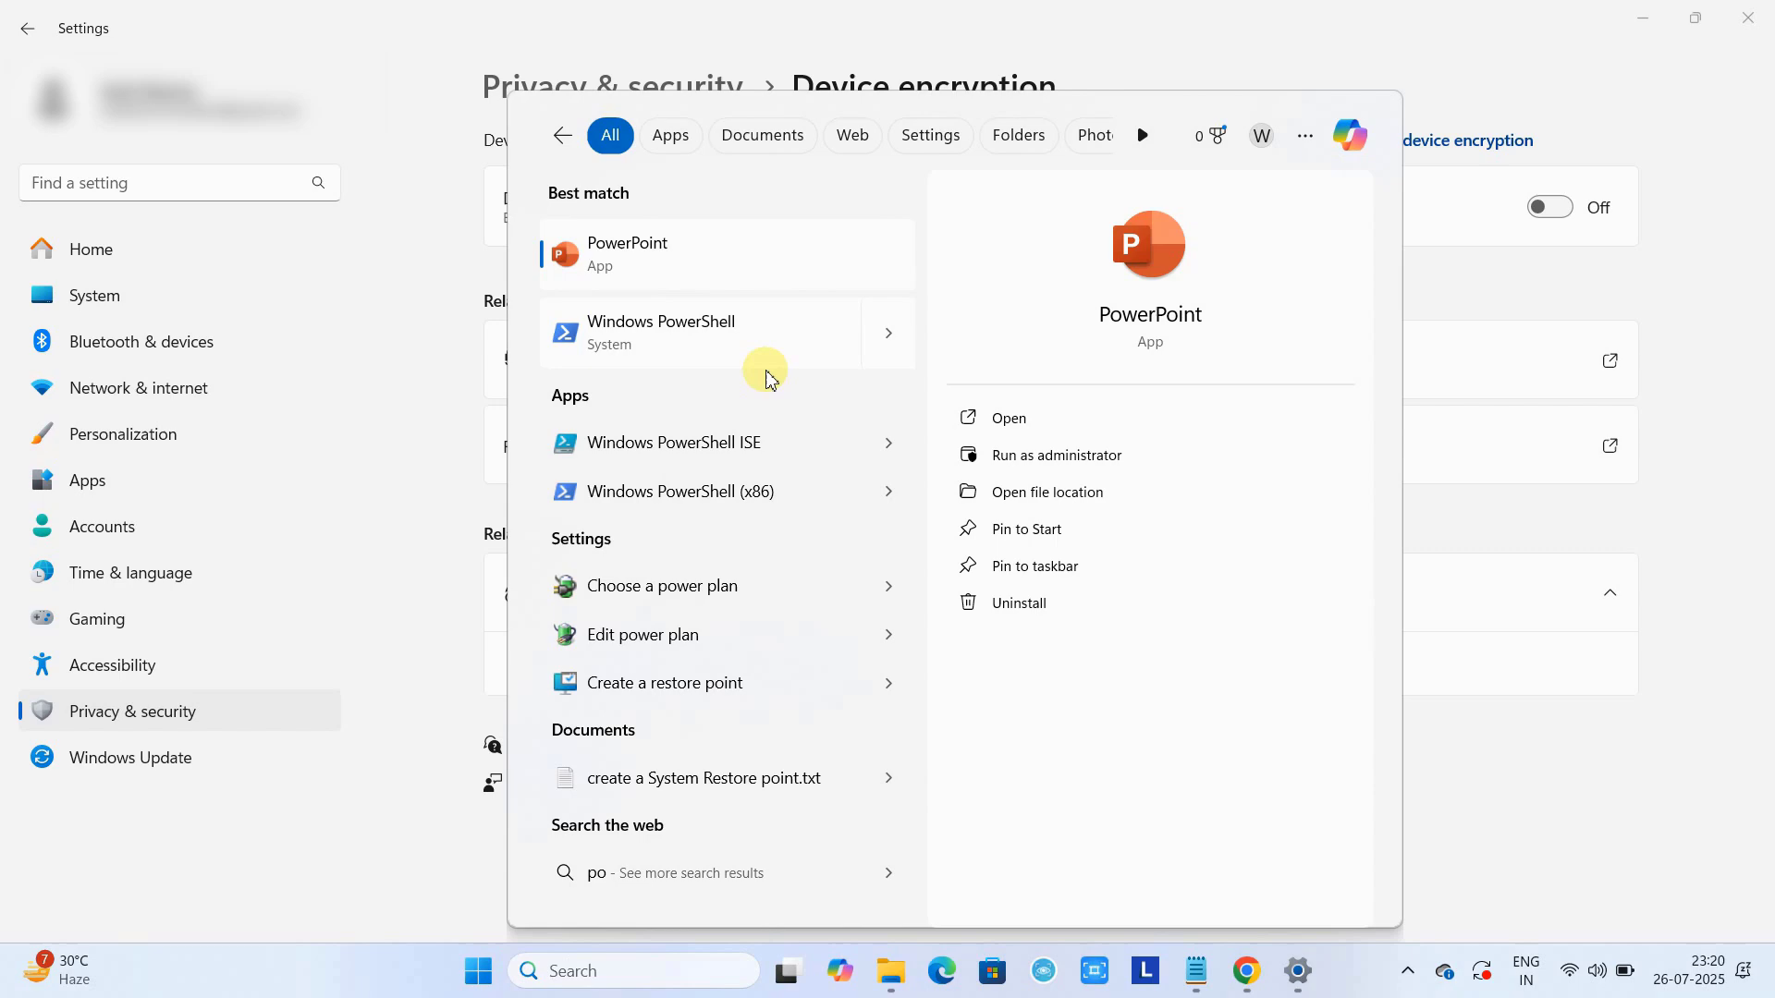
pyautogui.click(826, 675)
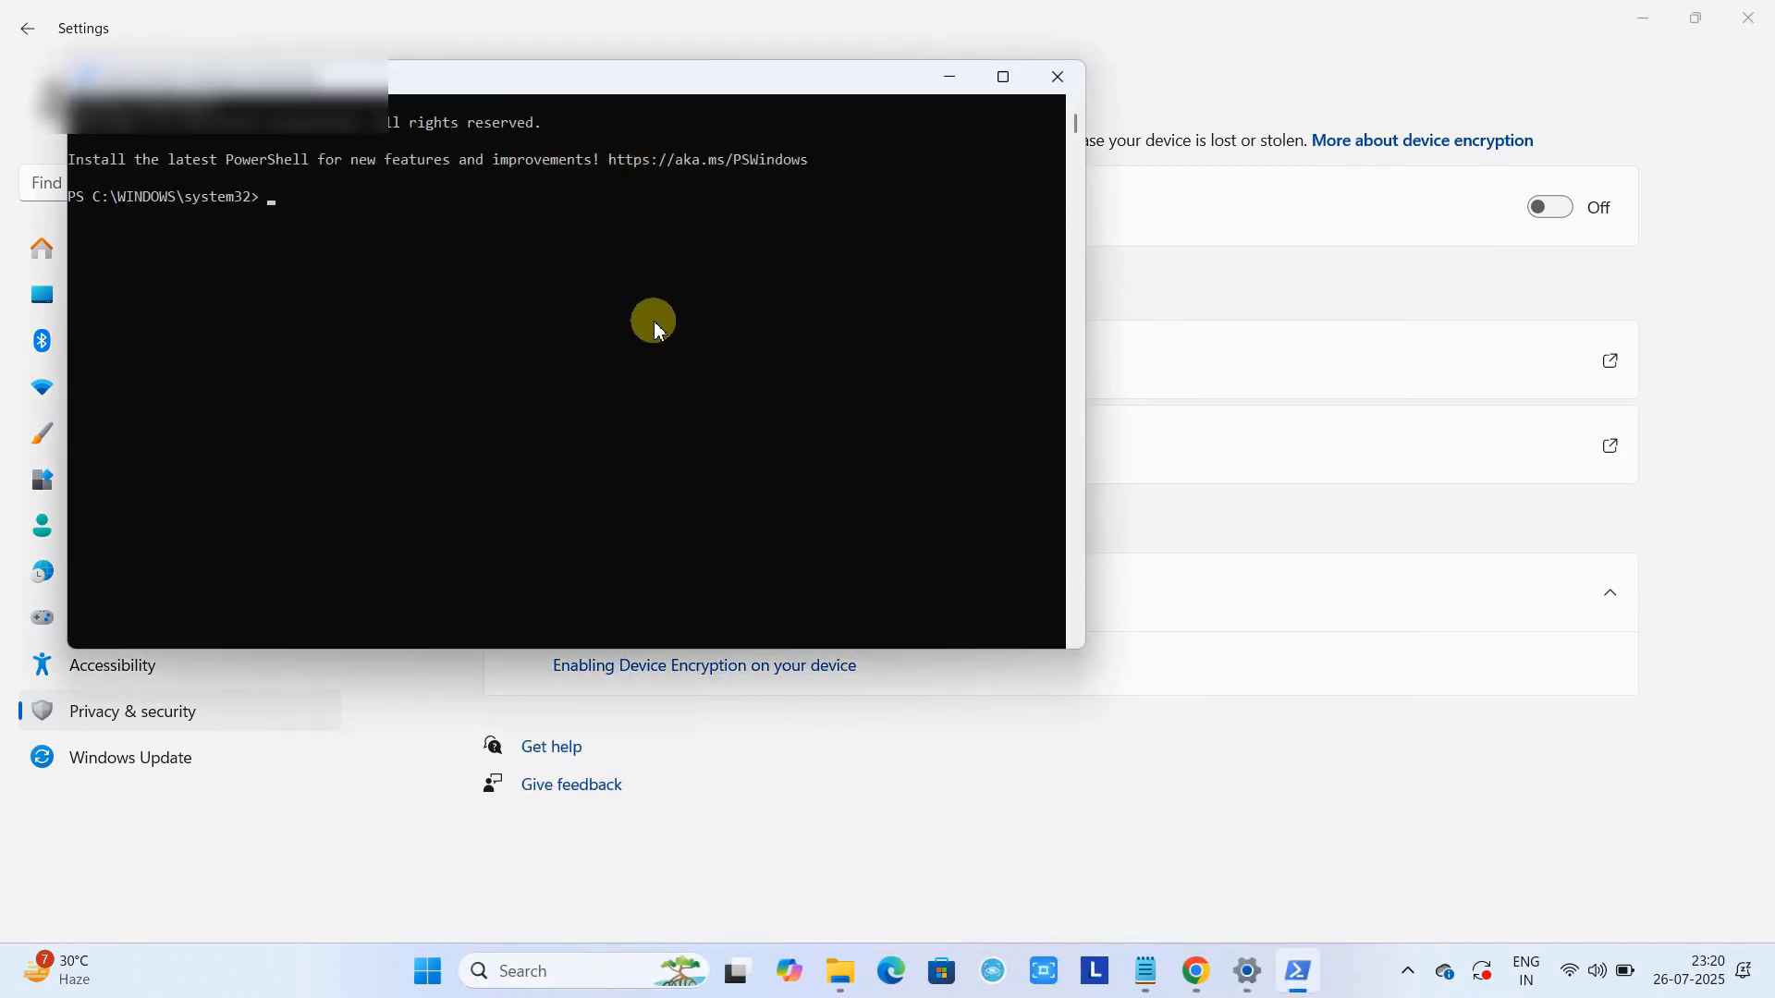
pyautogui.keyDown('ctrl'); pyautogui.scroll(2, 653, 324); pyautogui.keyUp('ctrl')
pyautogui.moveTo(592, 88); pyautogui.dragTo(983, 149)
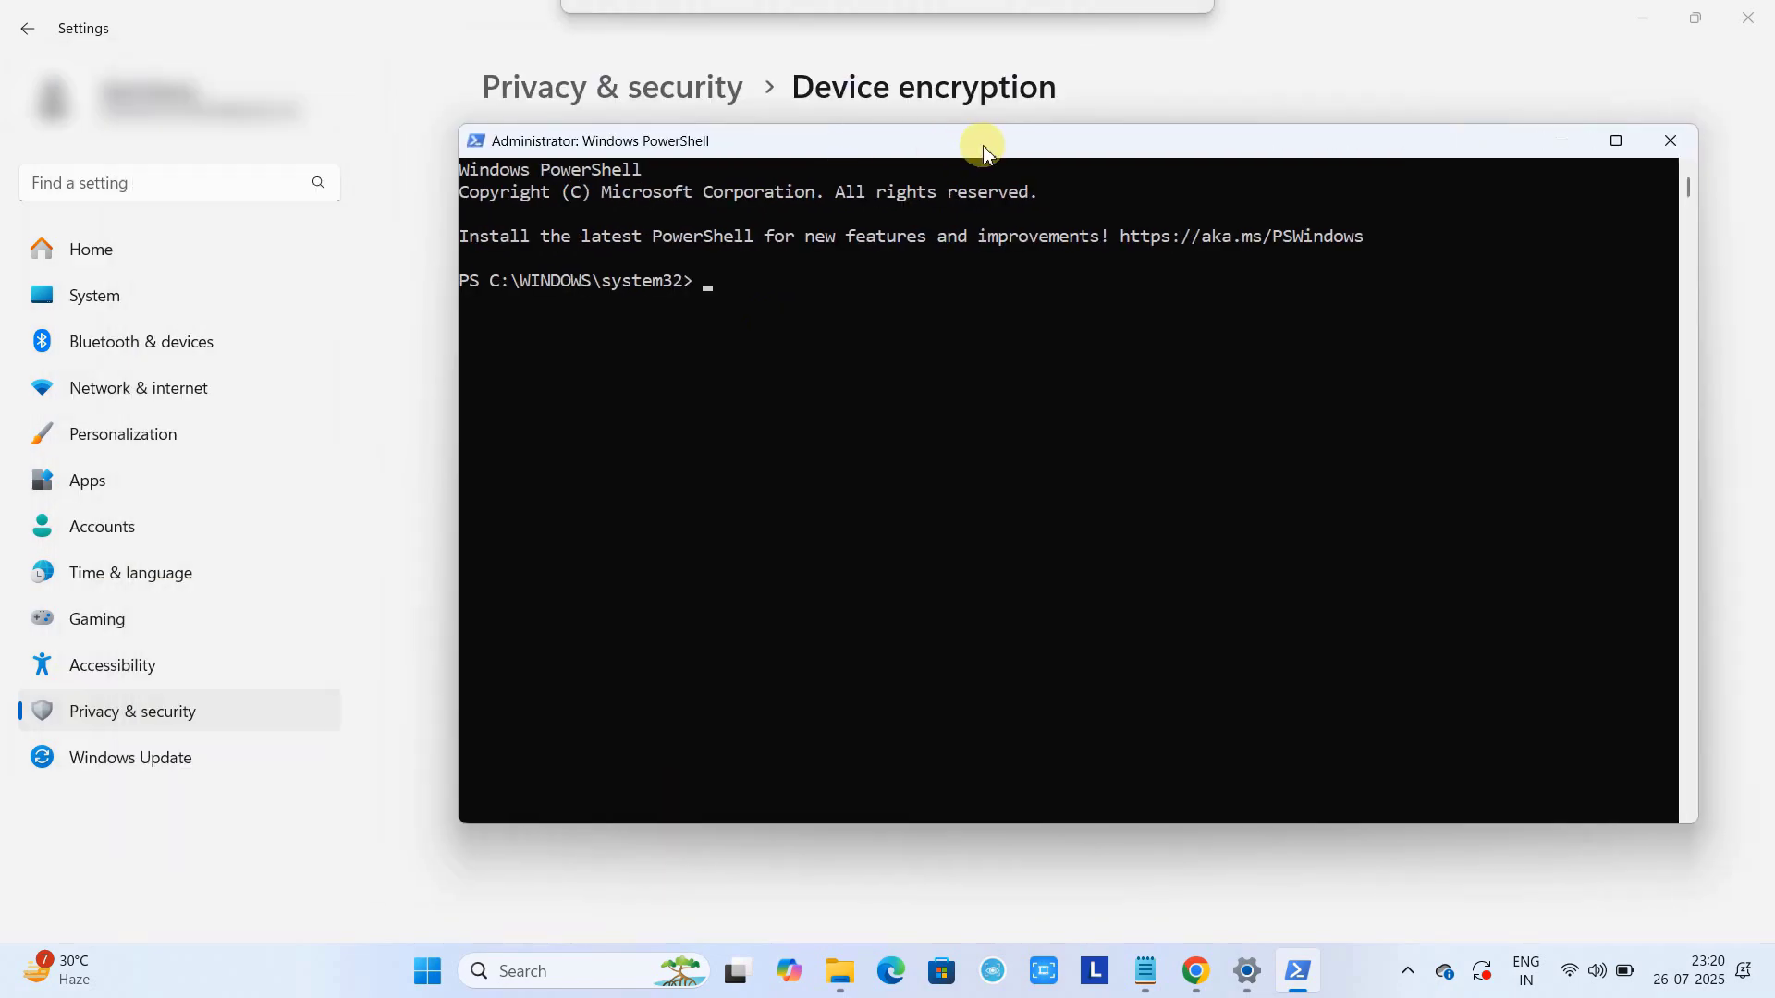
# Copy the Get-BitLockerVolume command from the Notepad tutorial notes
pyautogui.click(1143, 969)
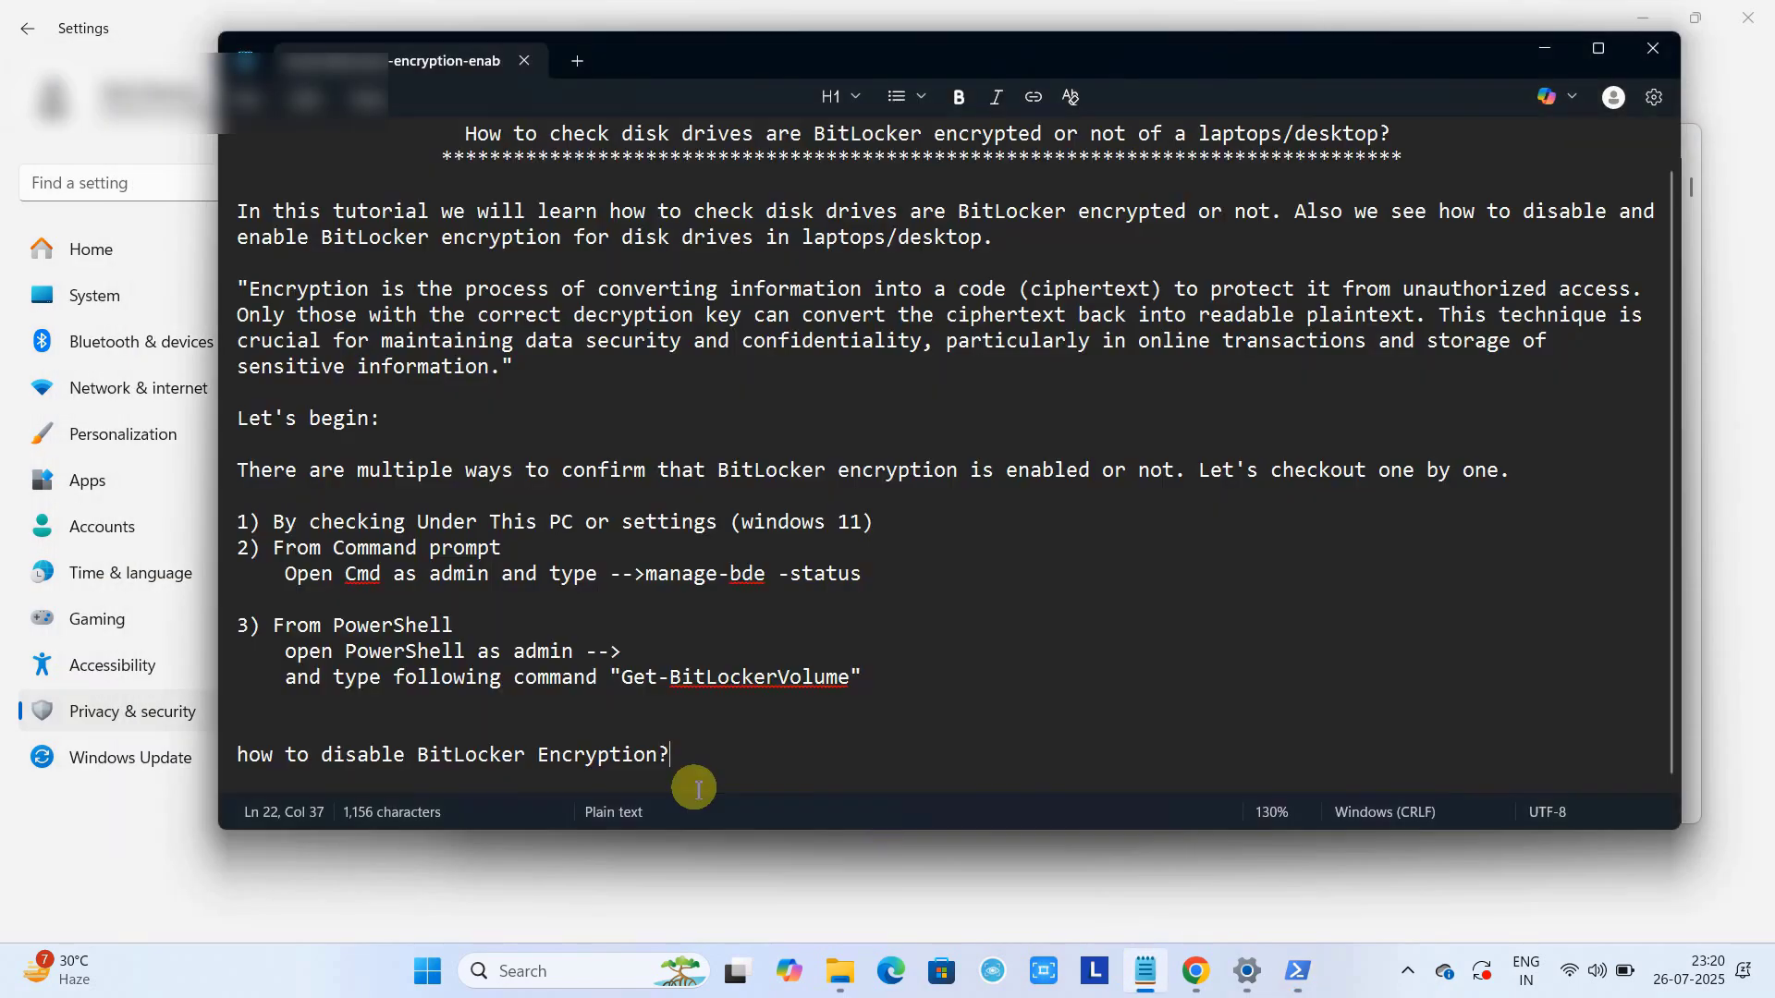
pyautogui.click(625, 678)
pyautogui.moveTo(638, 678); pyautogui.dragTo(840, 677)
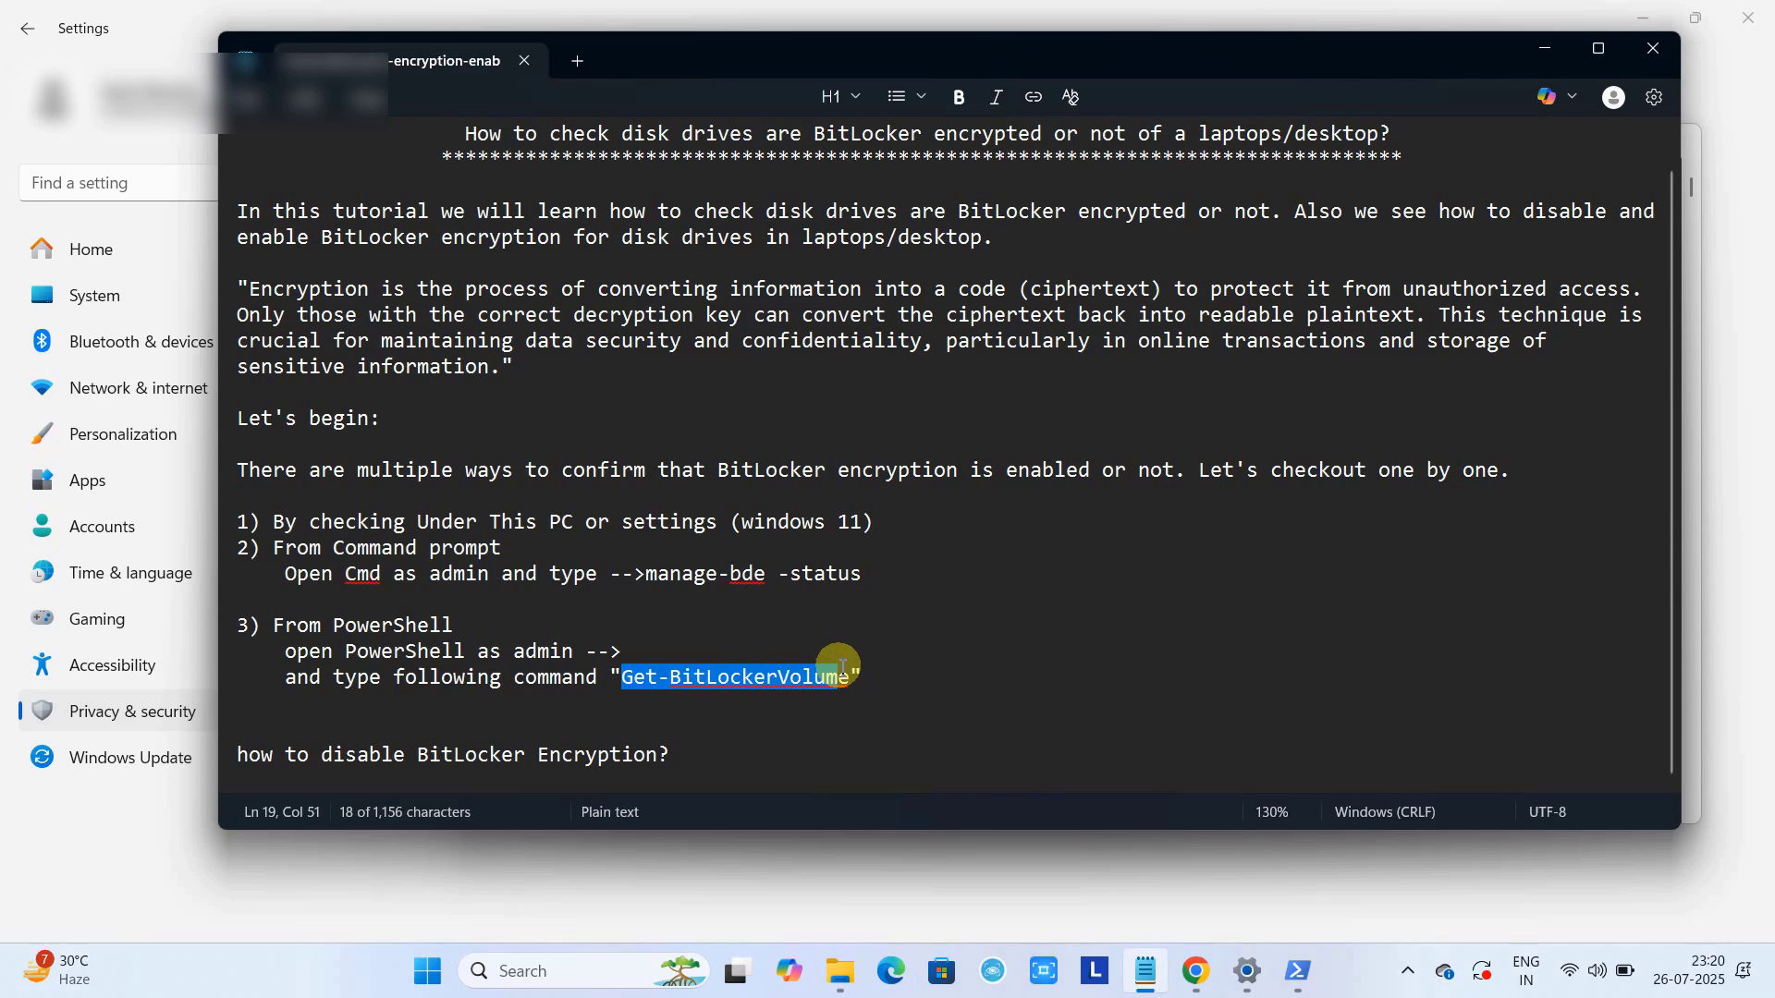
pyautogui.click(1544, 48)
# Run get-bitlockervolume to confirm drive C: is FullyDecrypted with protection Off
pyautogui.write('gr')
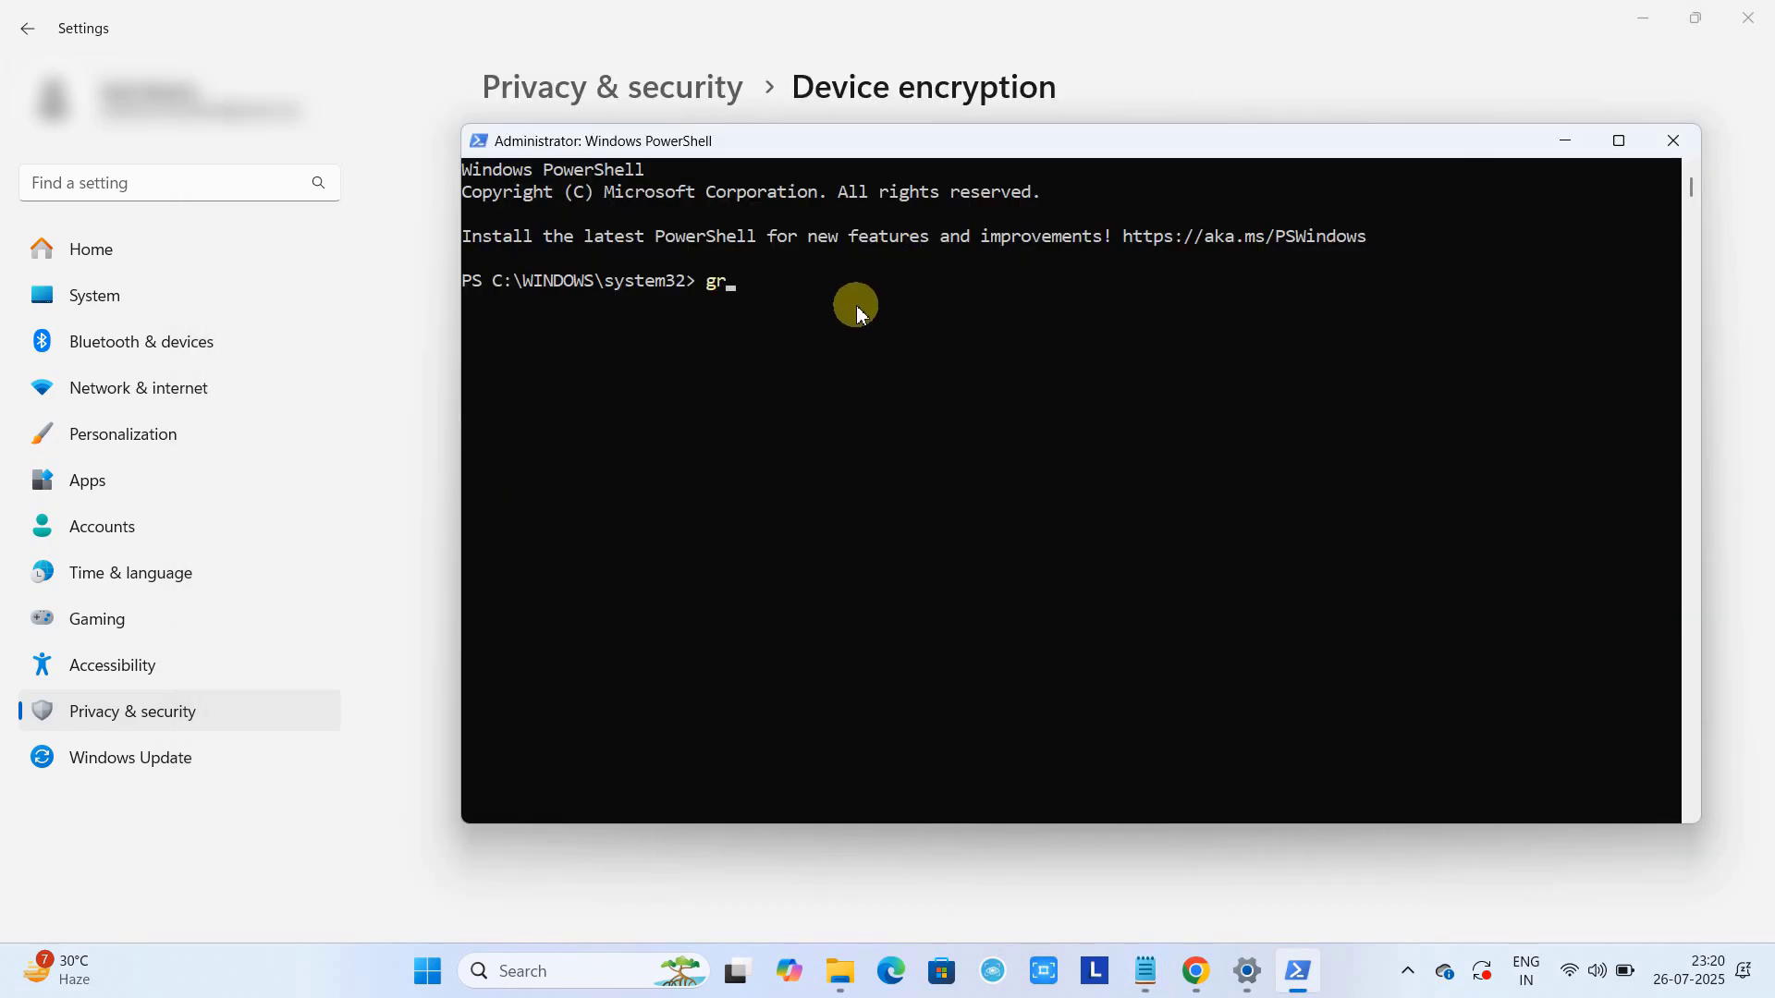
pyautogui.press('BackSpace')
pyautogui.write('et-bitlockervolume')
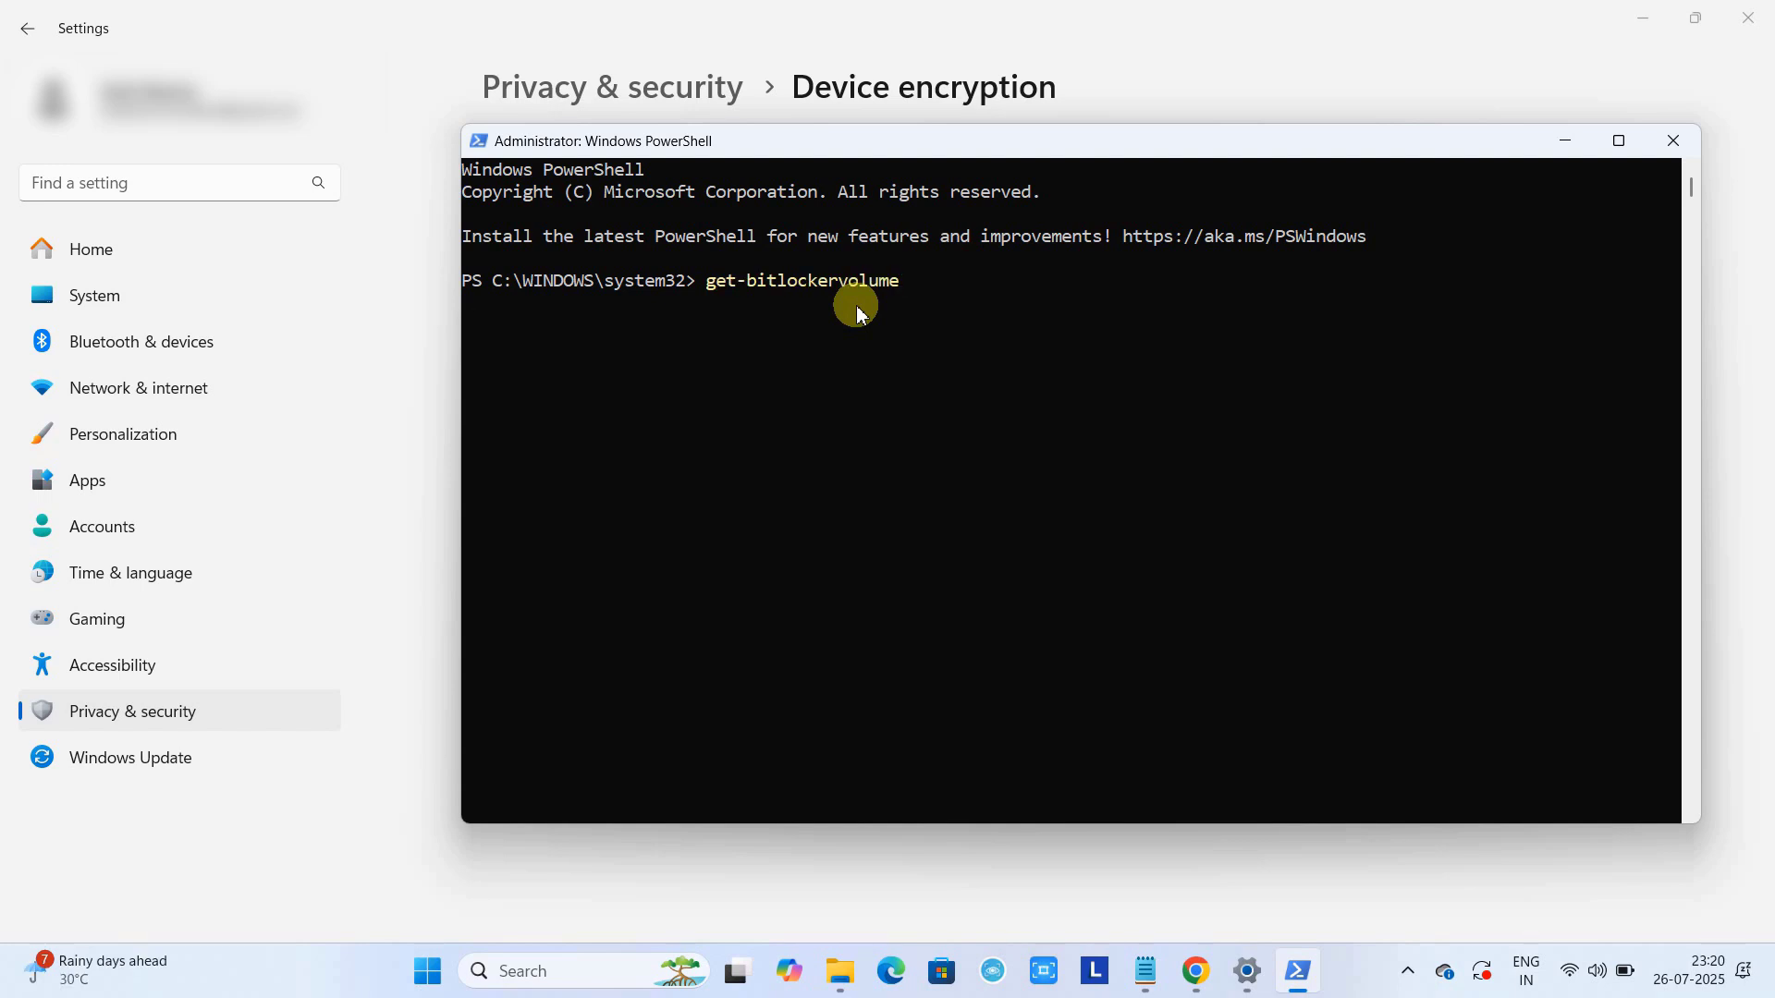
pyautogui.press('Return')
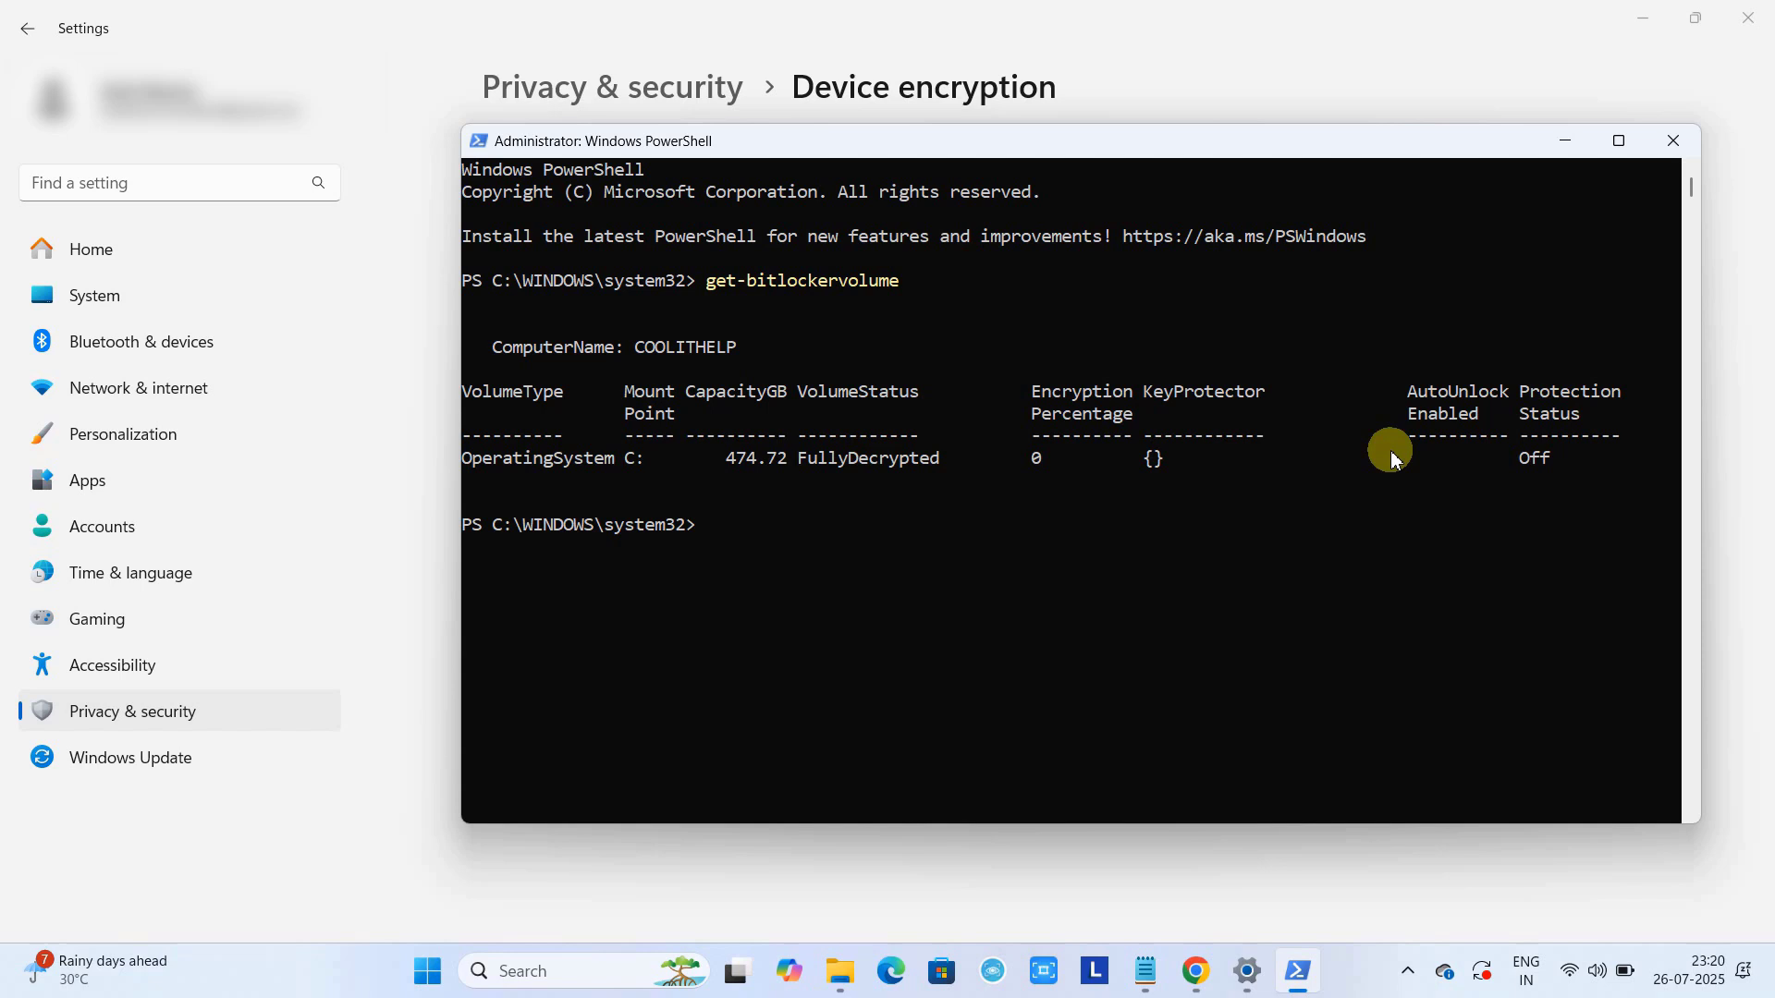
pyautogui.moveTo(1531, 388); pyautogui.dragTo(1586, 418)
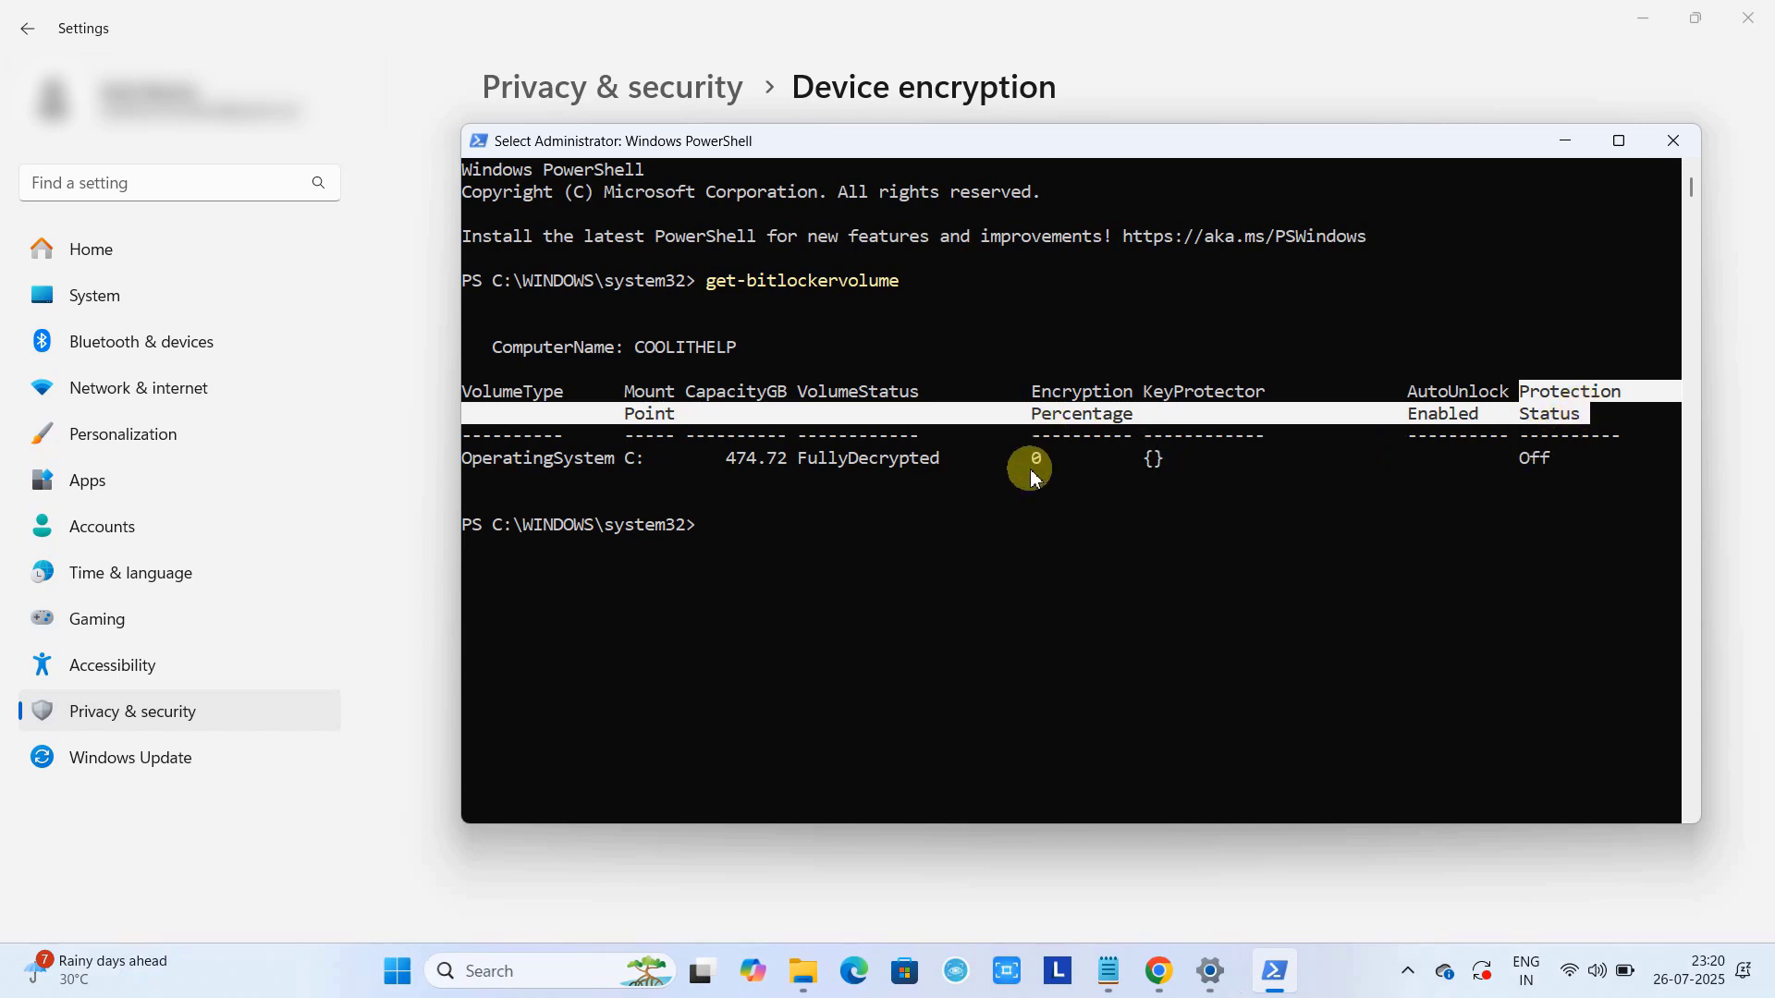
pyautogui.moveTo(801, 457); pyautogui.dragTo(949, 459)
pyautogui.moveTo(1523, 460); pyautogui.dragTo(1559, 457)
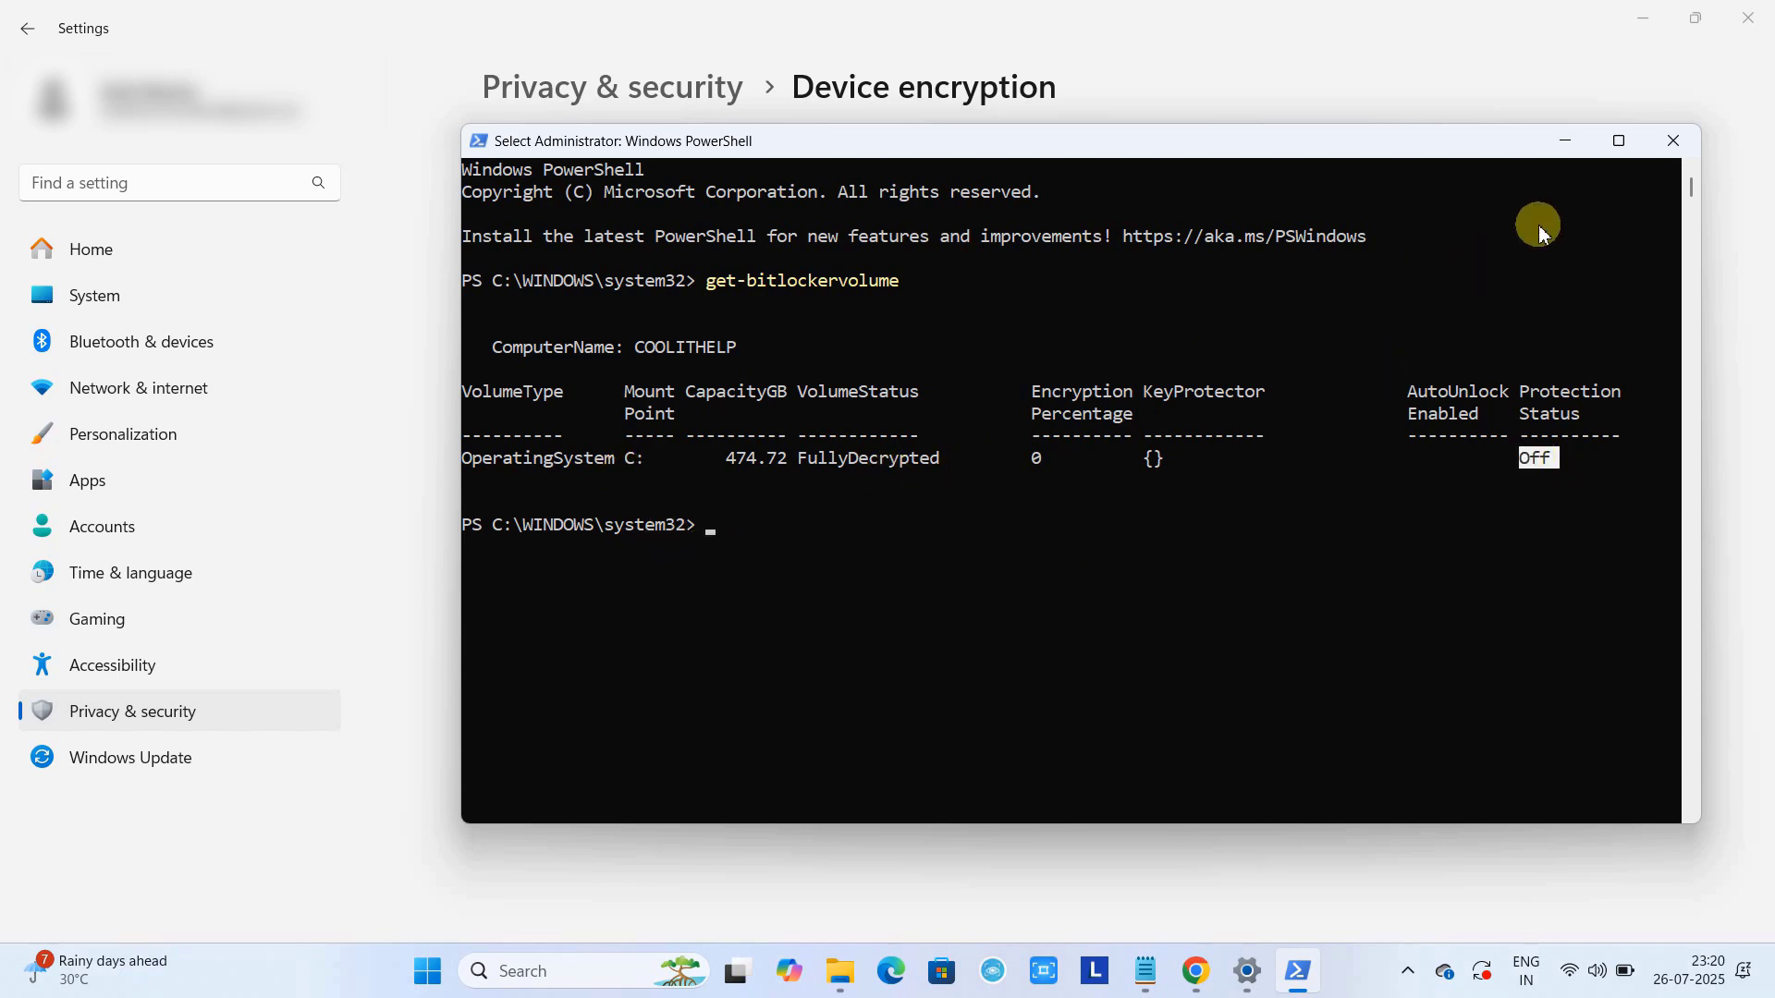
# Close PowerShell, turn Device encryption back On, and return to the Notepad notes
pyautogui.click(1675, 142)
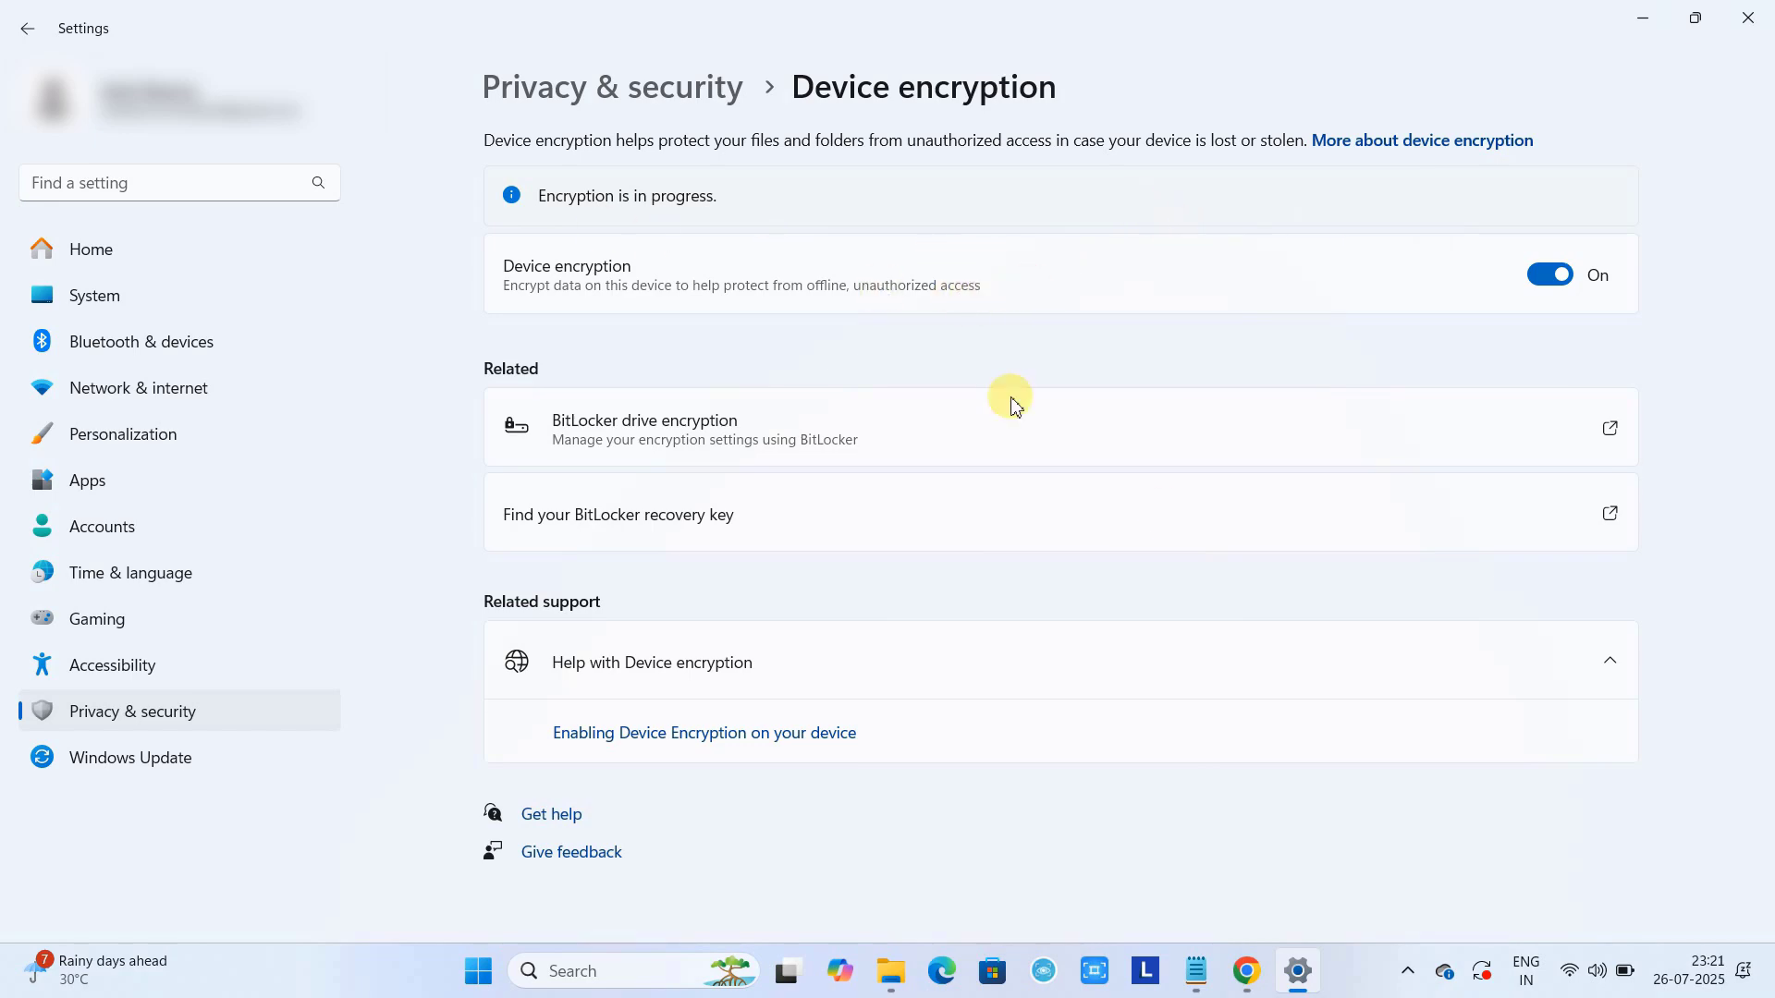
pyautogui.click(1199, 973)
# Make the Notepad notes window taller and wider, then shift it to the left
pyautogui.scroll(1, 557, 211)
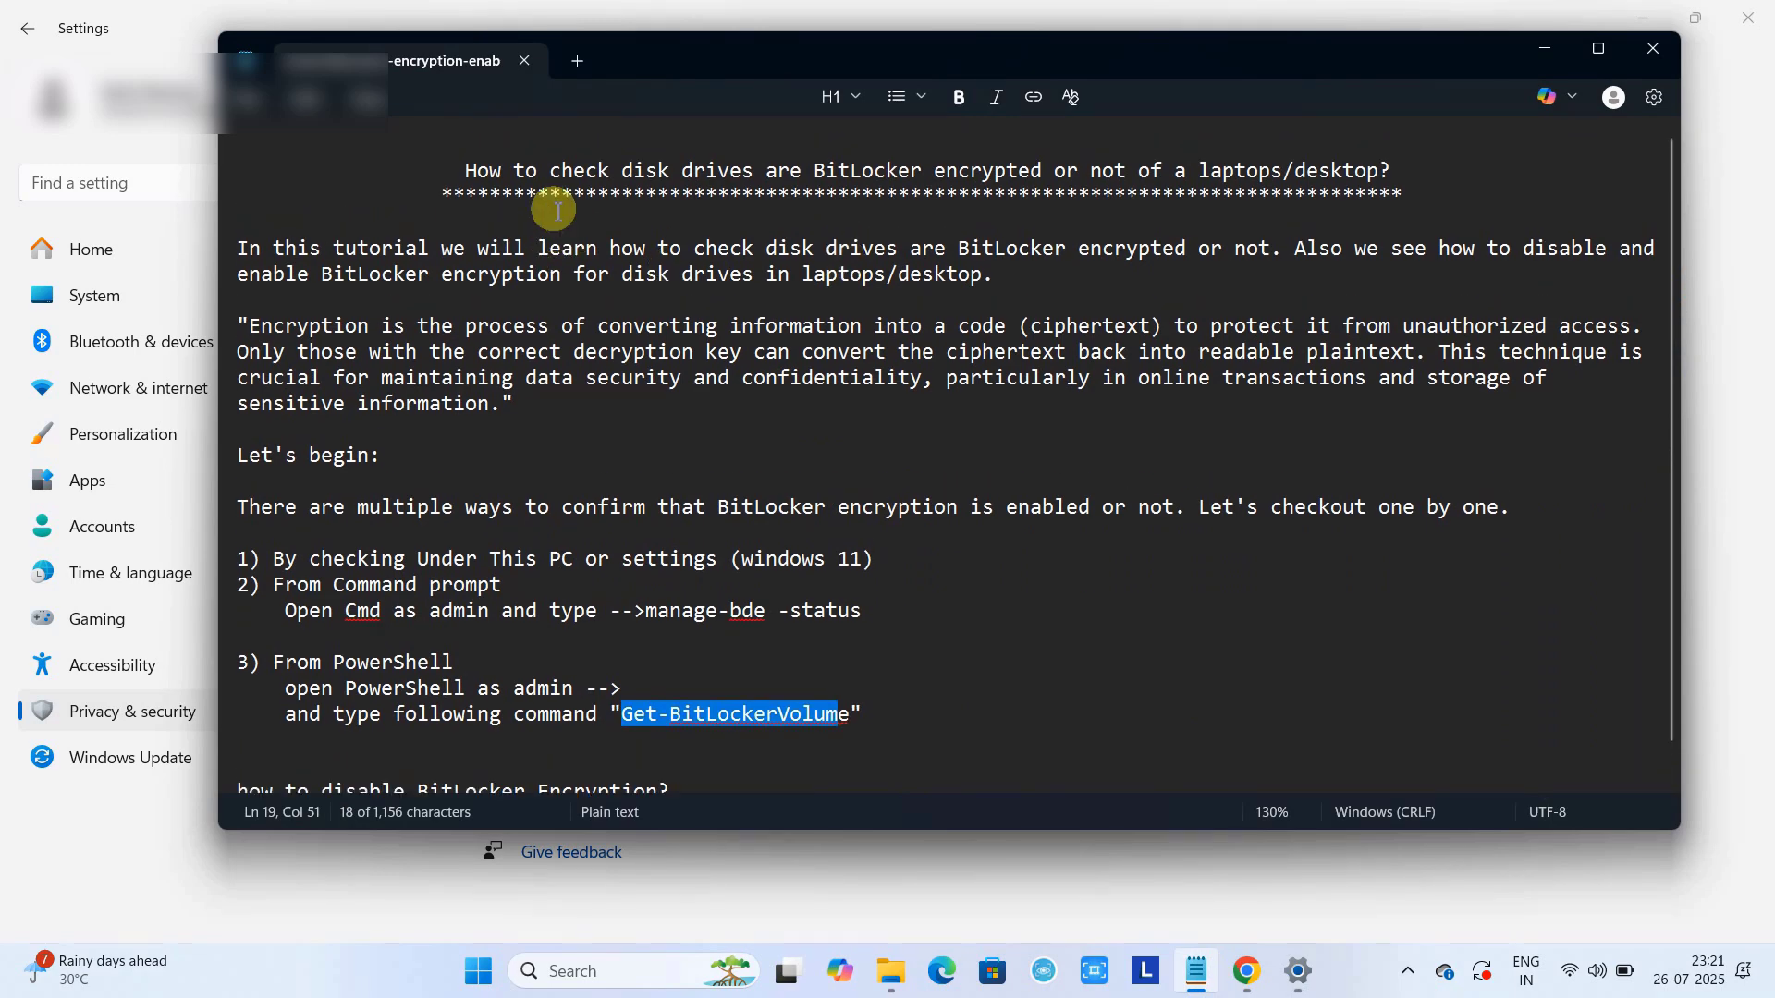
pyautogui.scroll(-1, 679, 202)
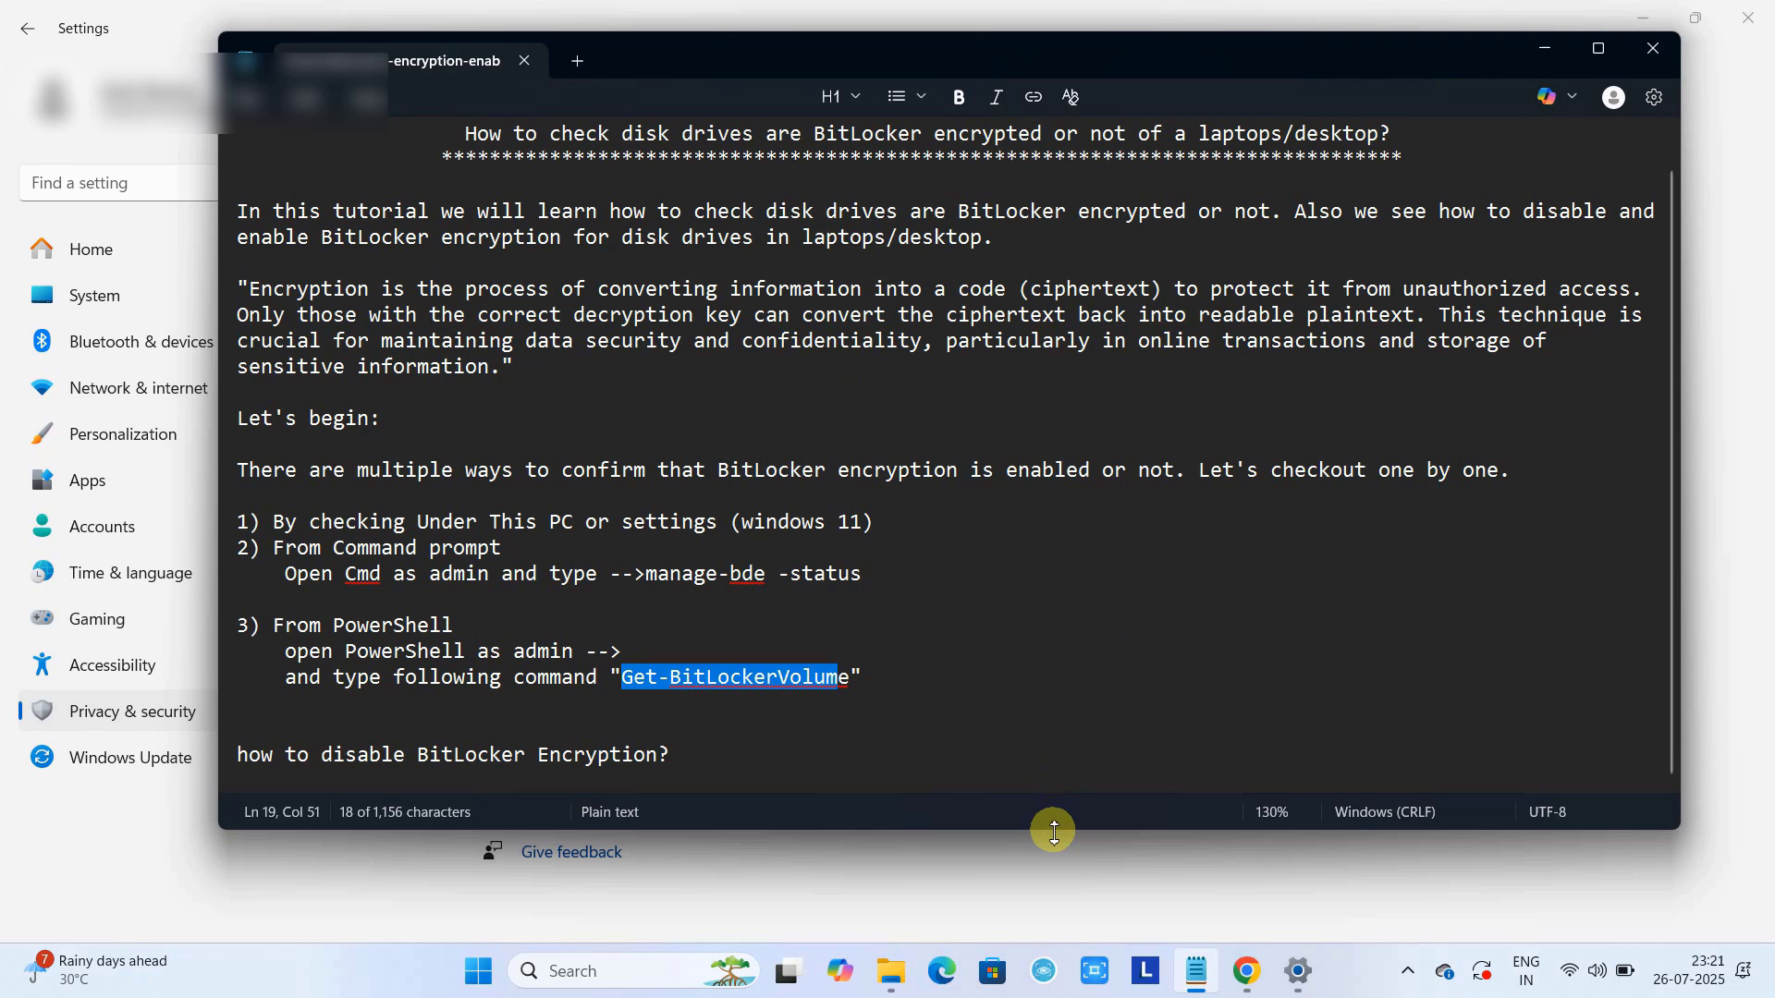
pyautogui.moveTo(1053, 831); pyautogui.dragTo(1052, 893)
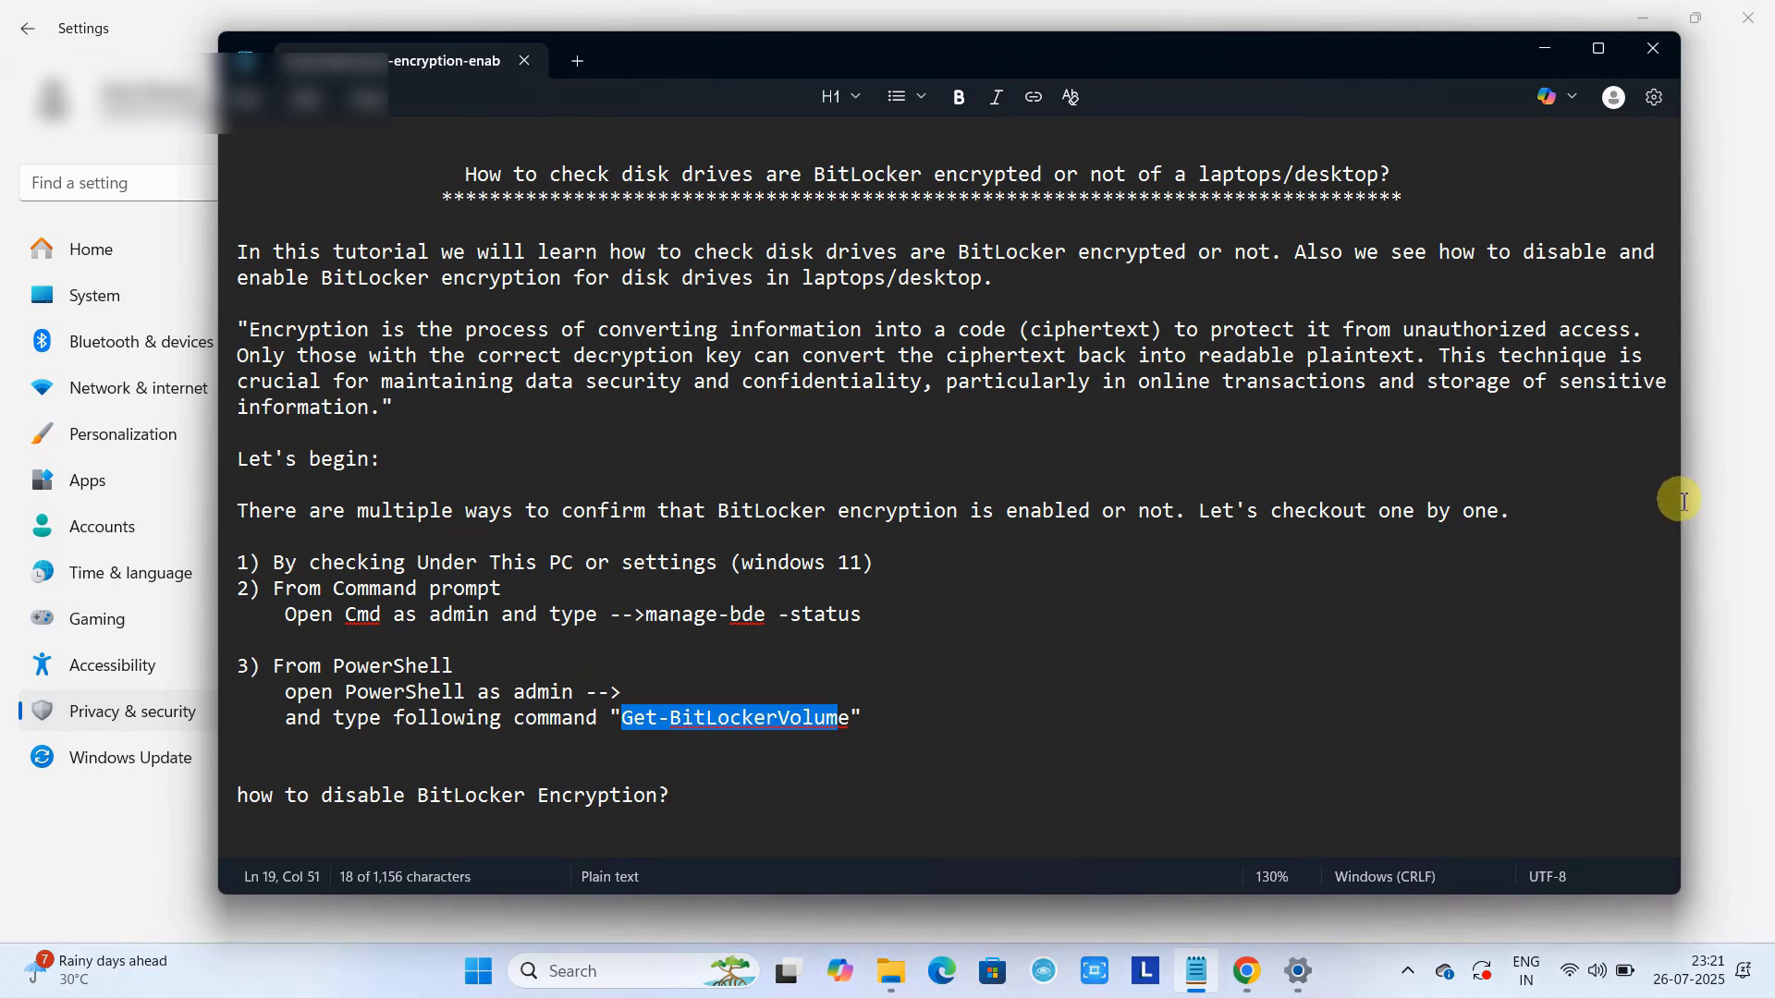
pyautogui.moveTo(1683, 501); pyautogui.dragTo(1750, 496)
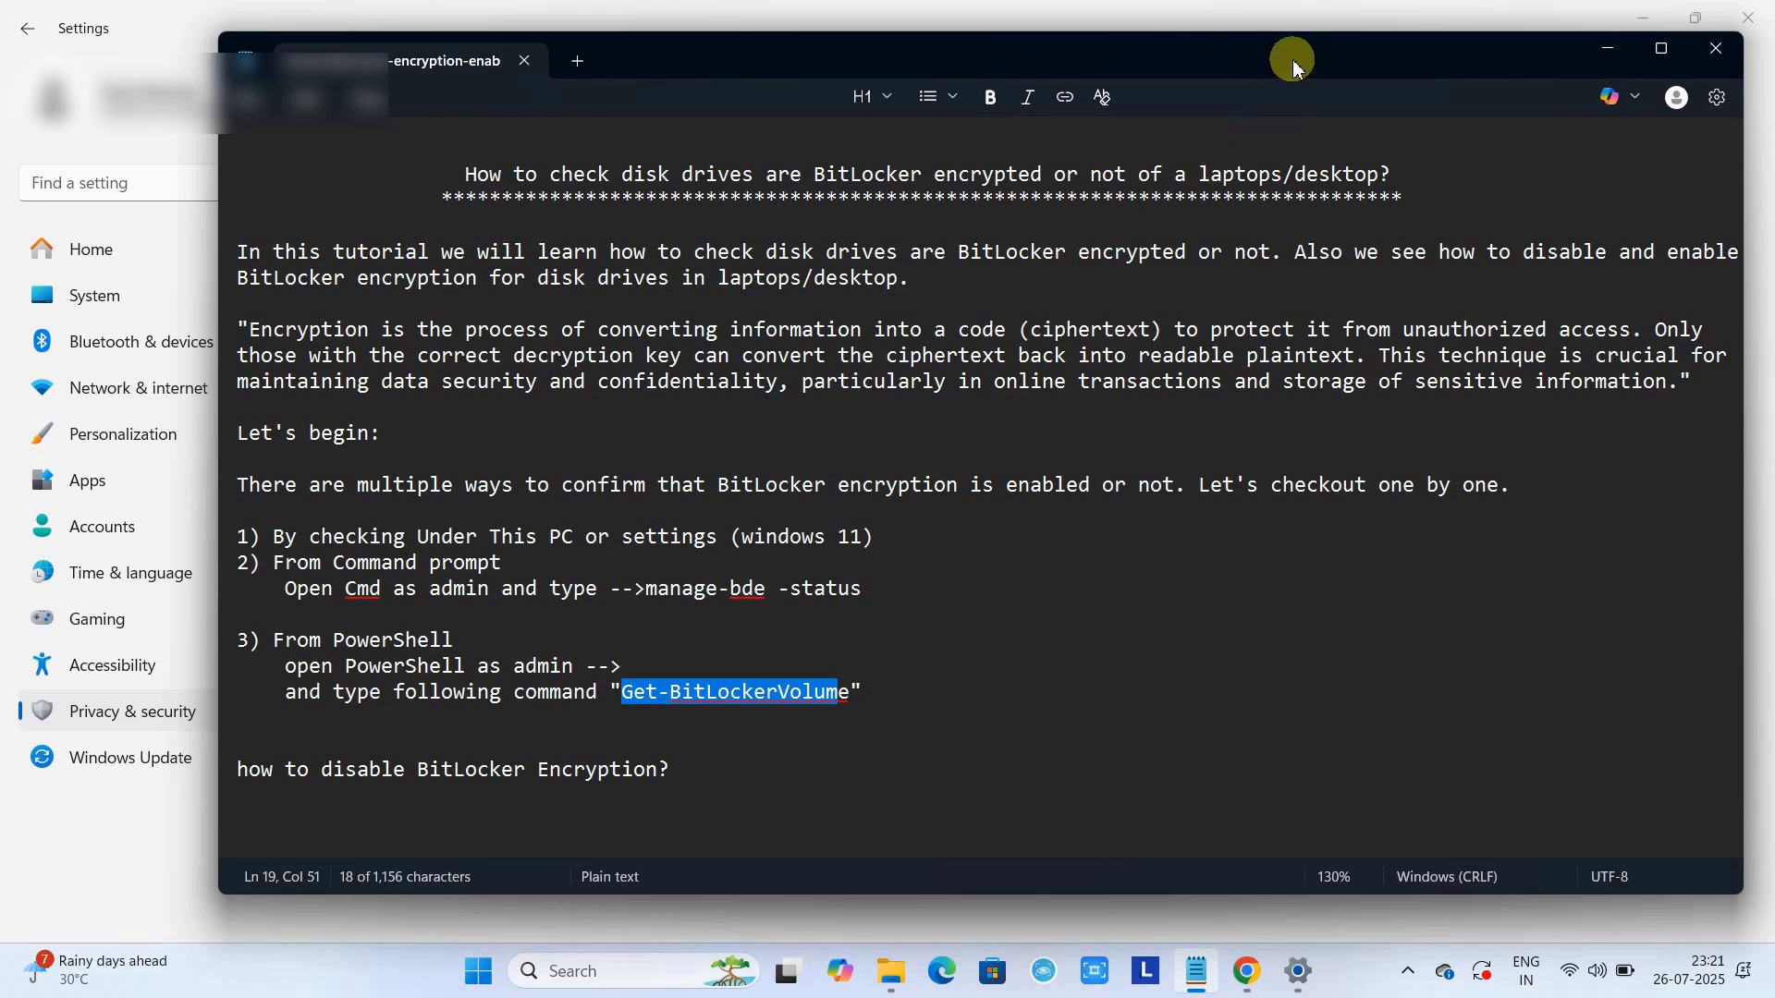
pyautogui.moveTo(1292, 66); pyautogui.dragTo(1238, 72)
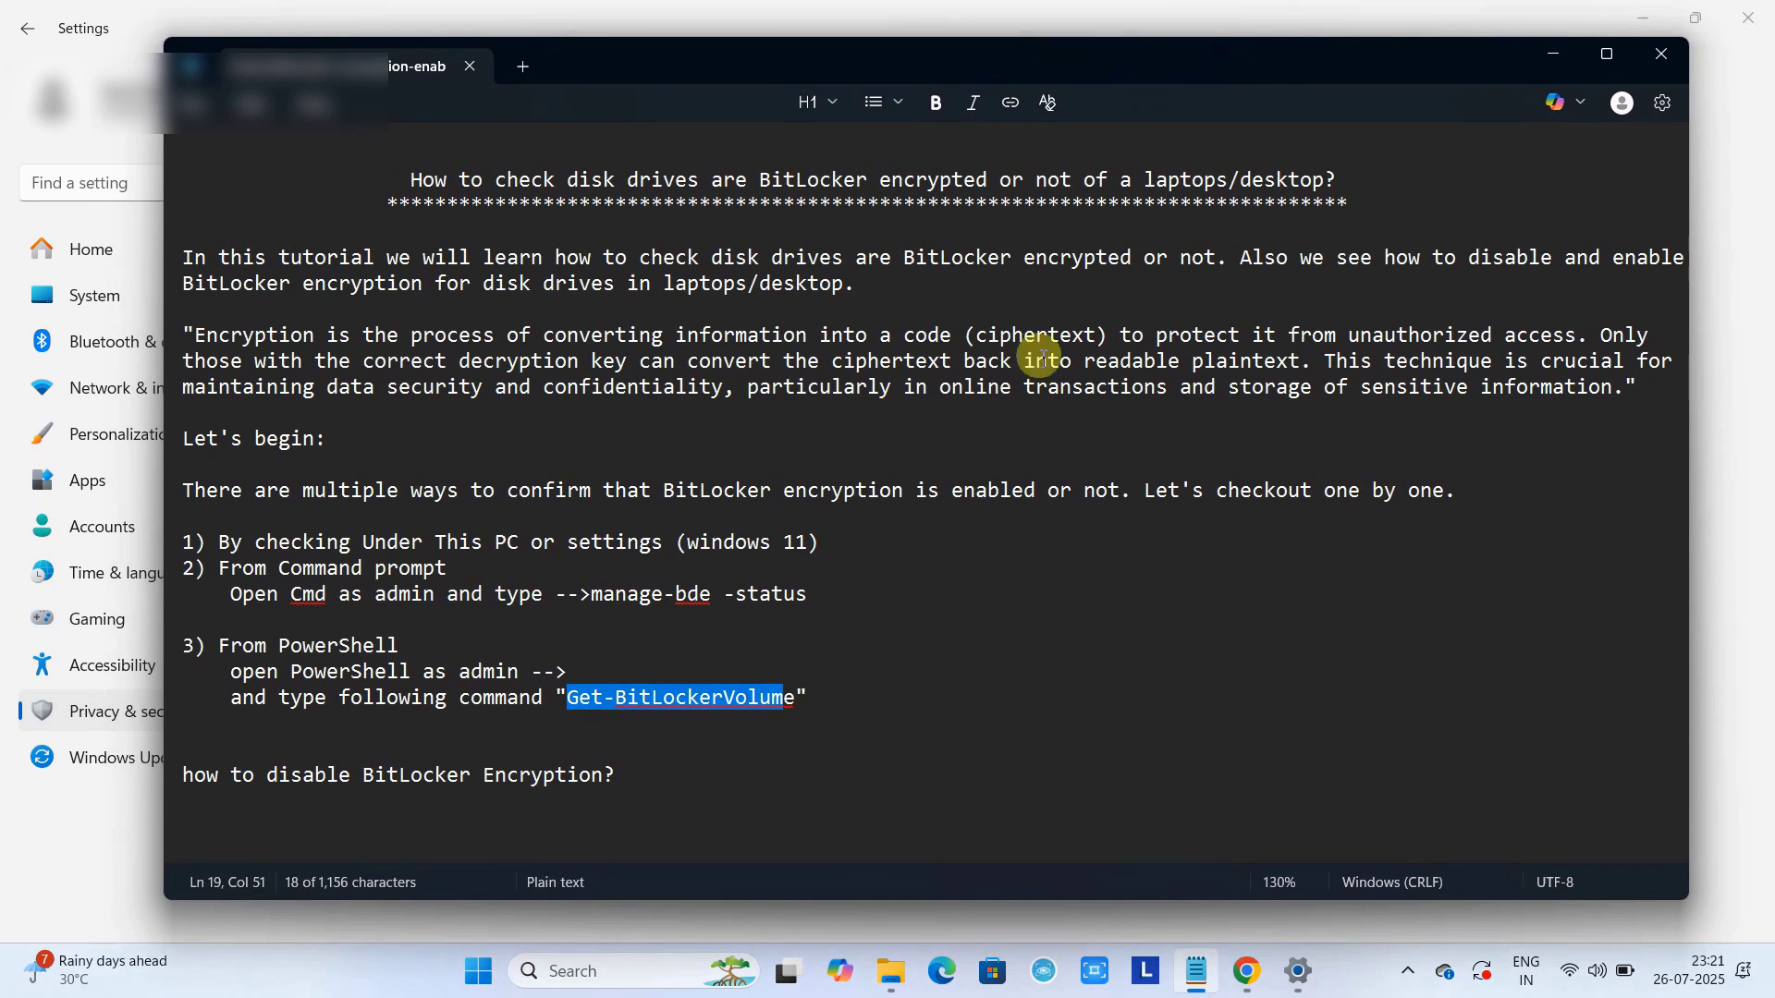